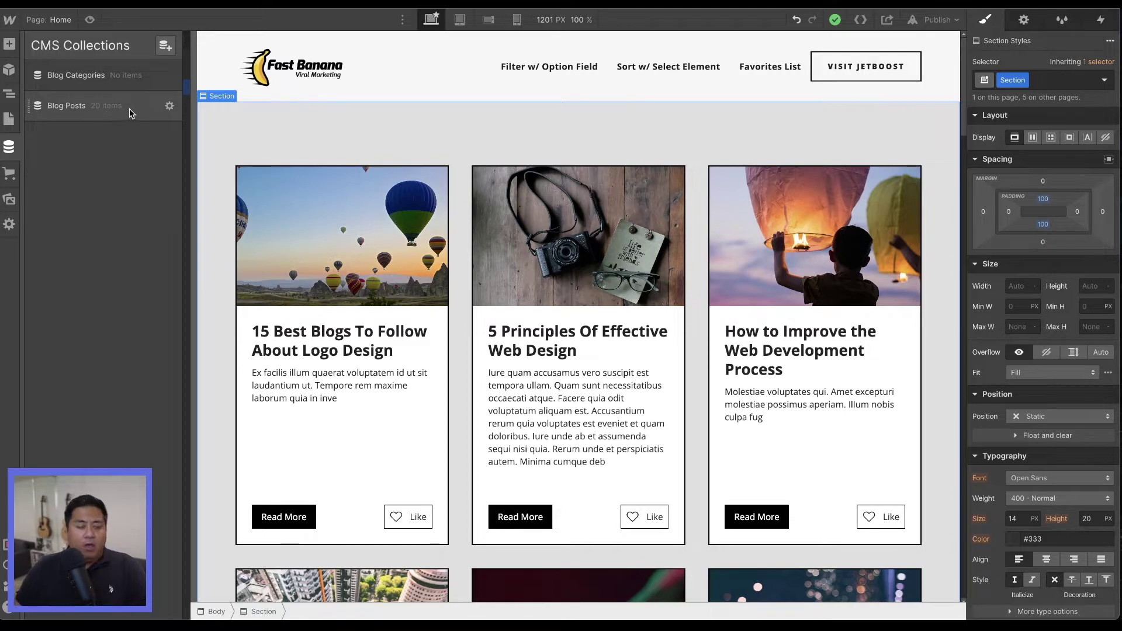
- Review the Blog Posts collection fields, including the Favorite number field, then return to the page list
click(170, 107)
scroll(215, 529, down, 2)
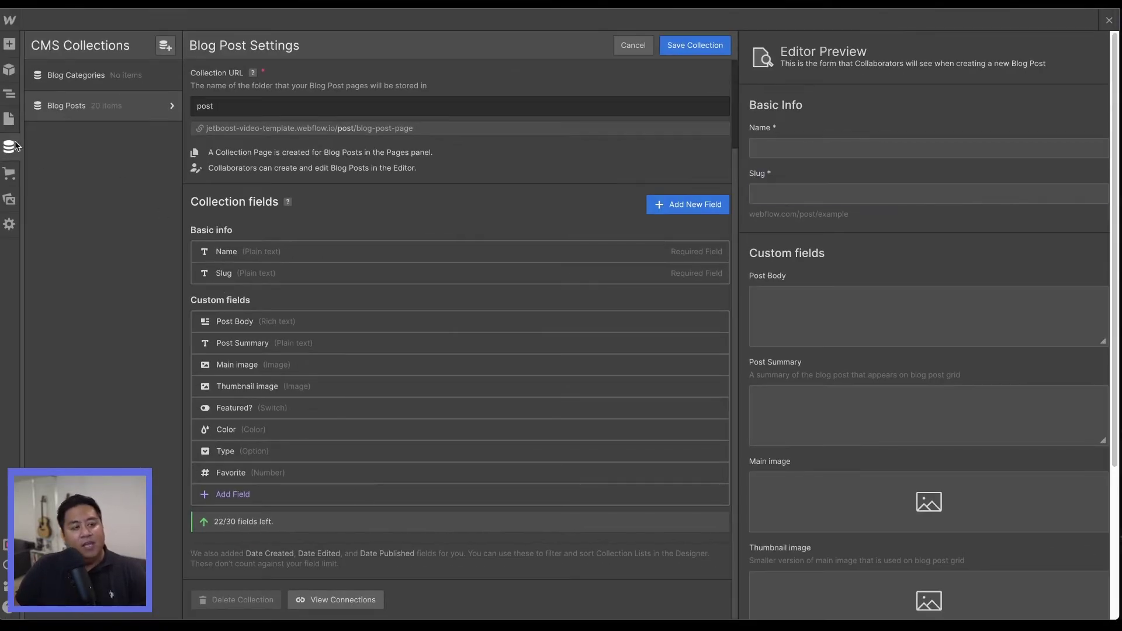
click(9, 120)
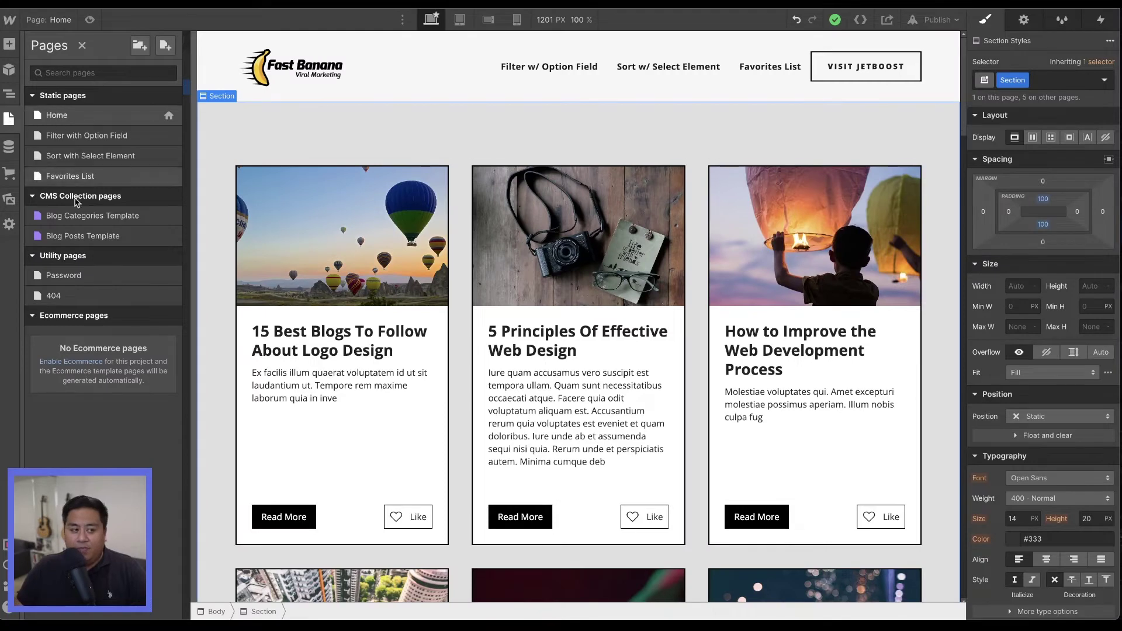
- On the Blog Posts Template, inspect the Item is Not Favorite Like button and its wrapping Div Block
click(90, 236)
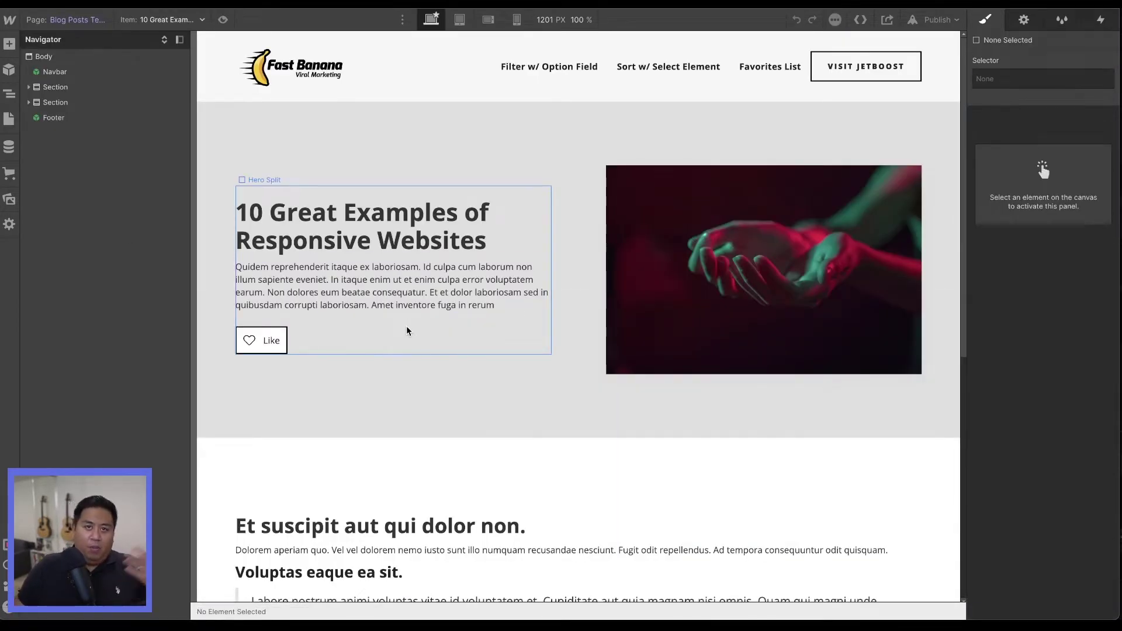
click(258, 333)
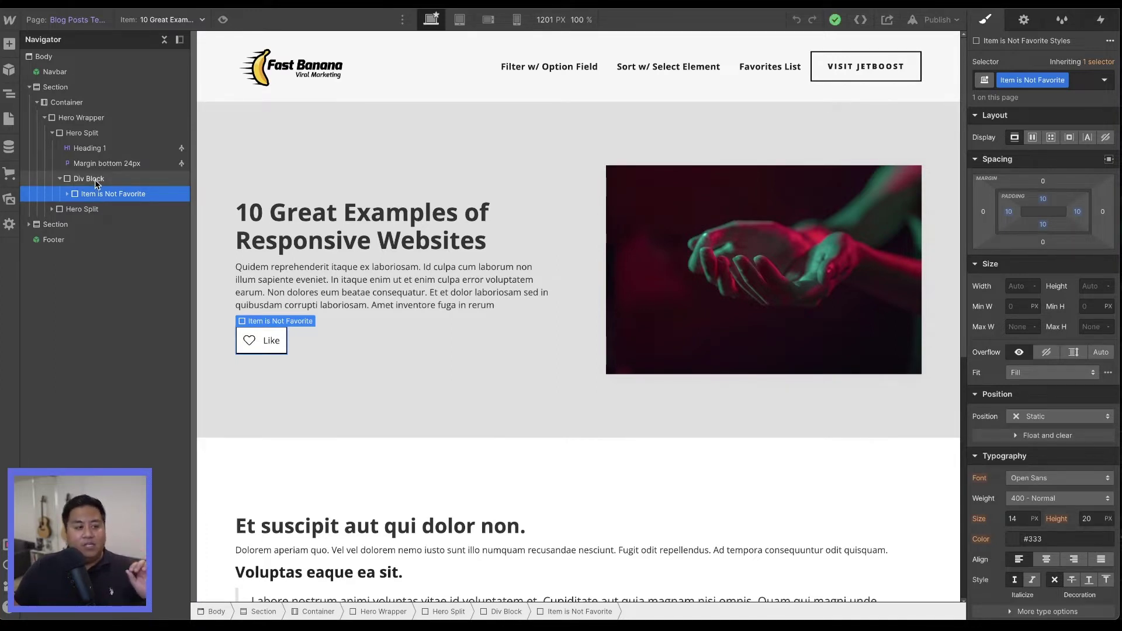
click(97, 181)
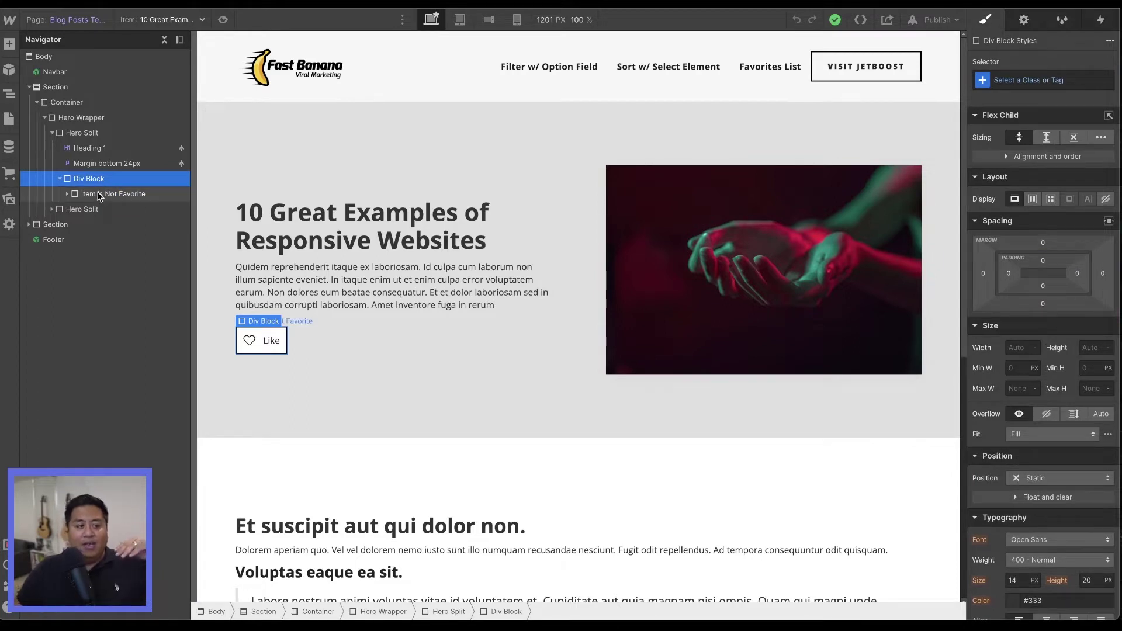
click(67, 193)
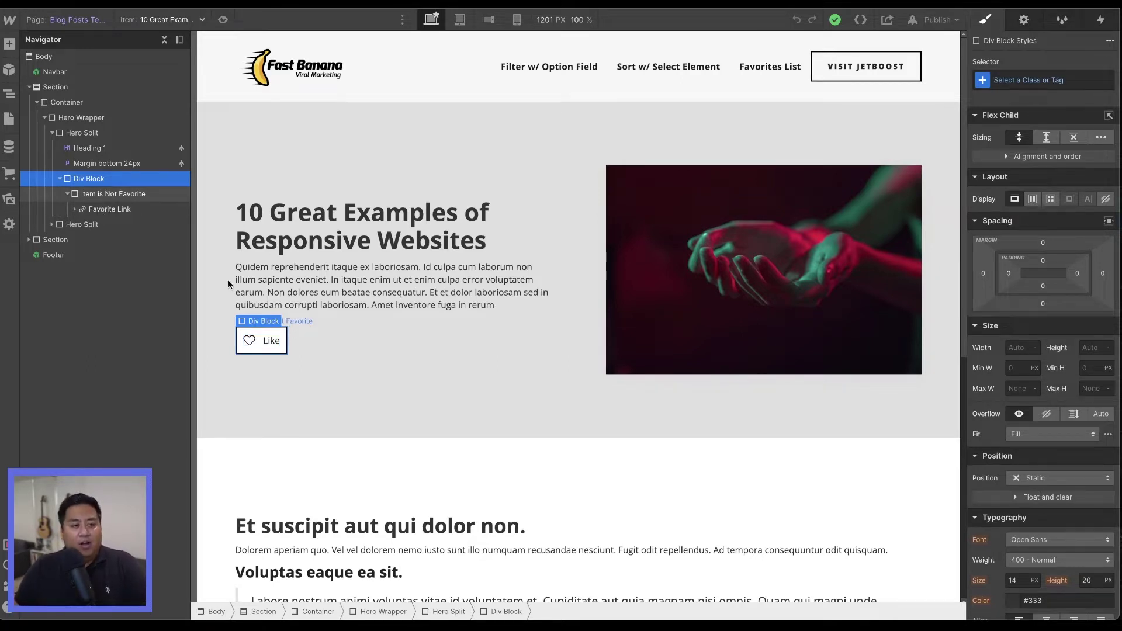
click(11, 118)
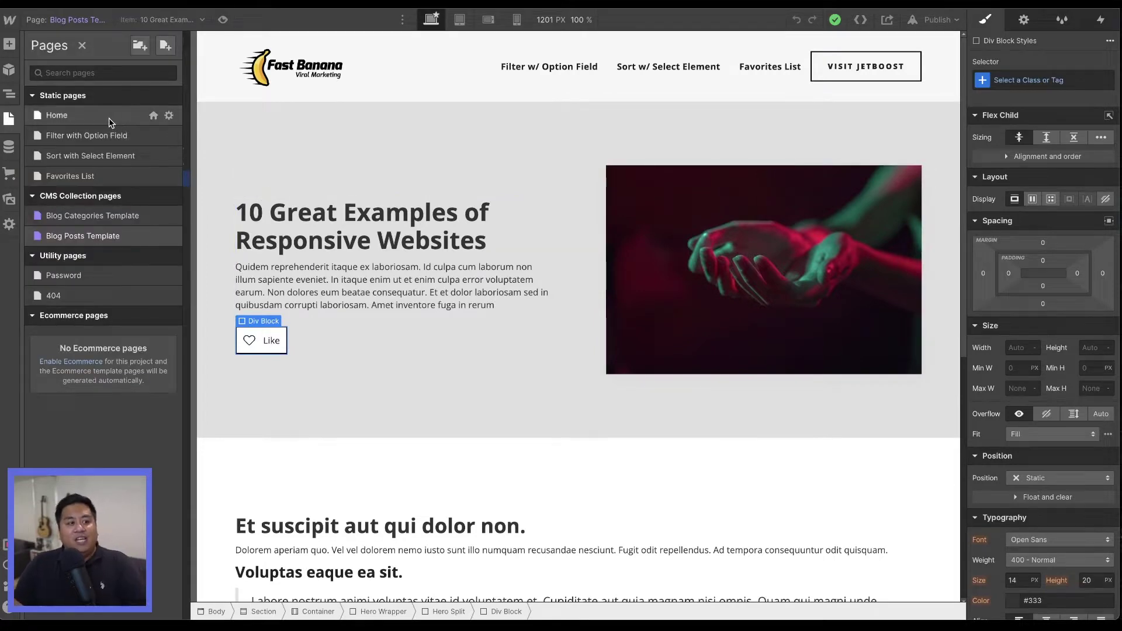
- Select the Like button on the first blog card of the Home page
click(111, 120)
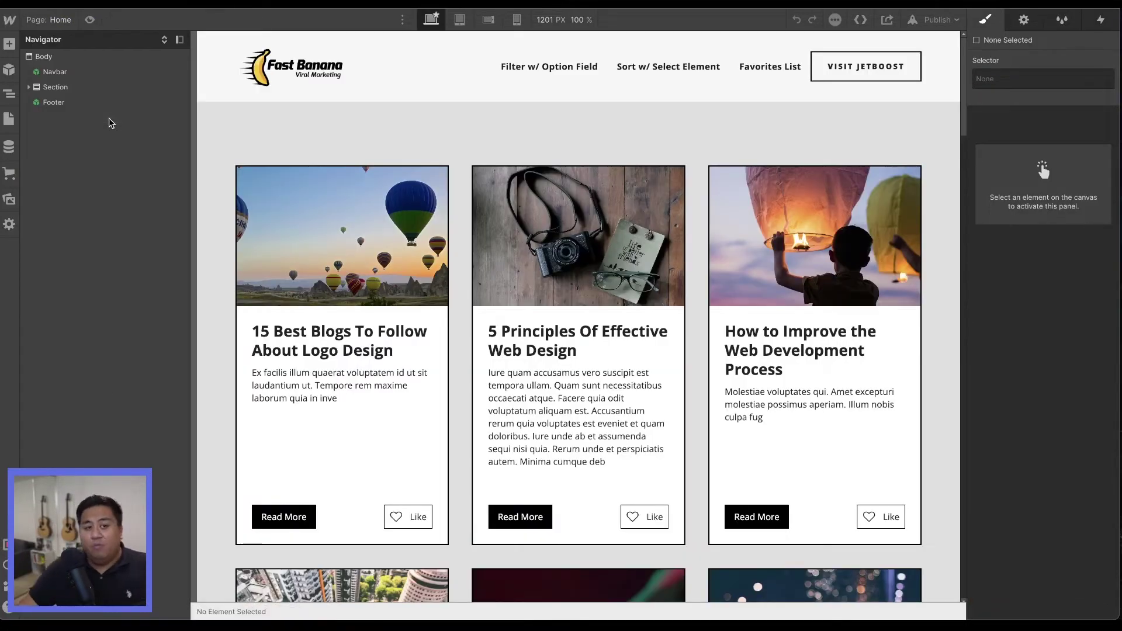
click(410, 524)
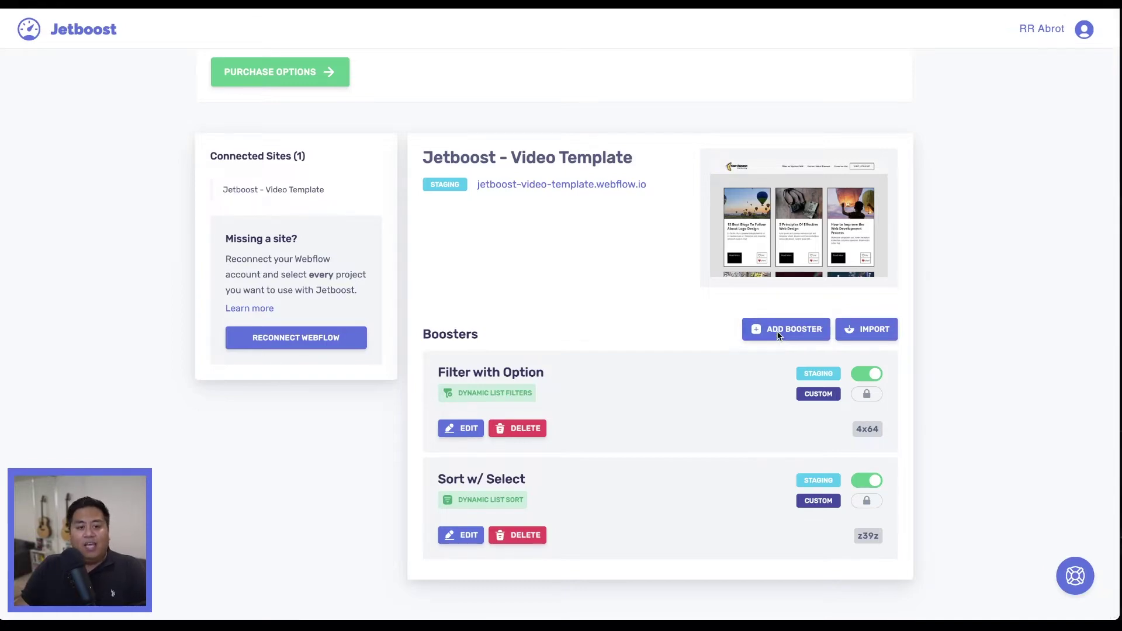
- Add a new Favorite CMS Items booster in Jetboost
click(777, 333)
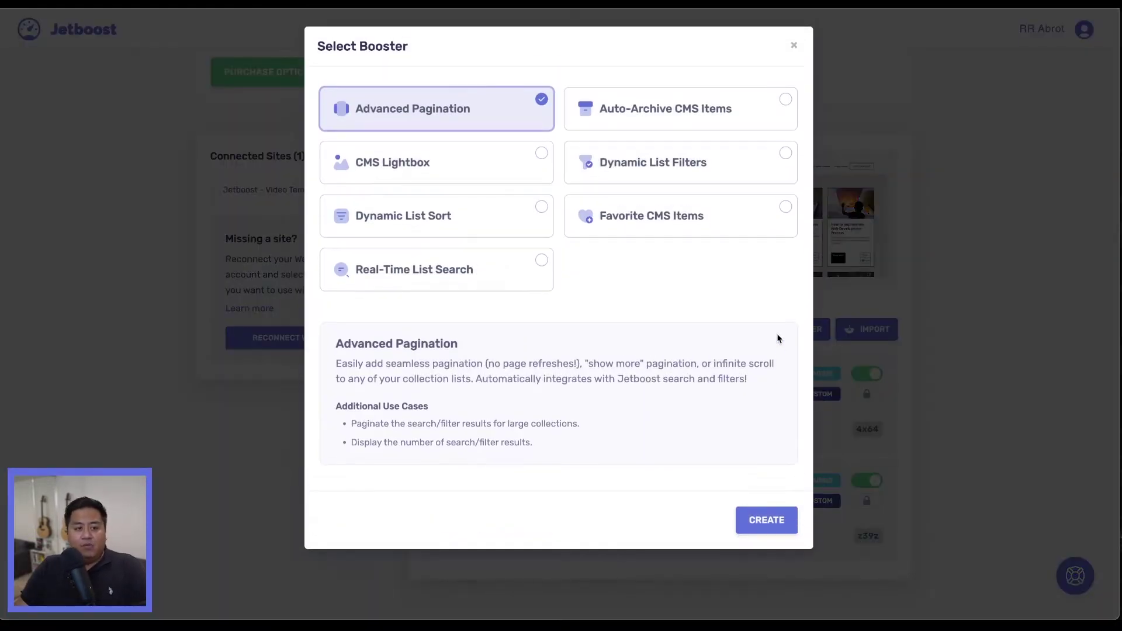
click(683, 227)
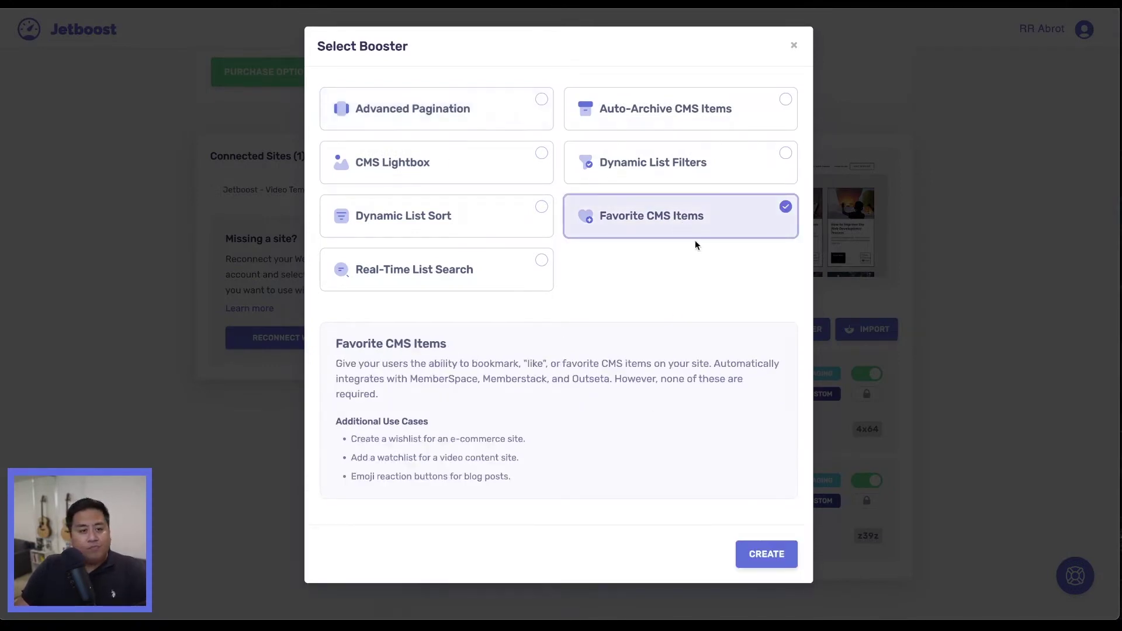
click(758, 560)
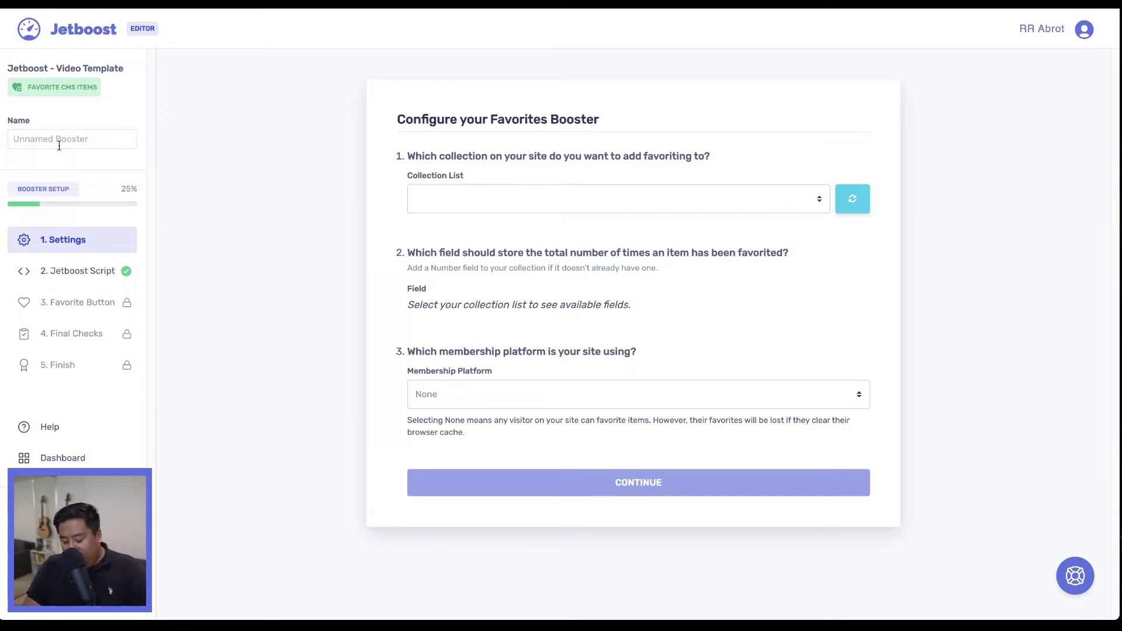
- Name the booster 'Favorite Button' and choose Blog Posts as its collection list
click(59, 142)
text(Favo)
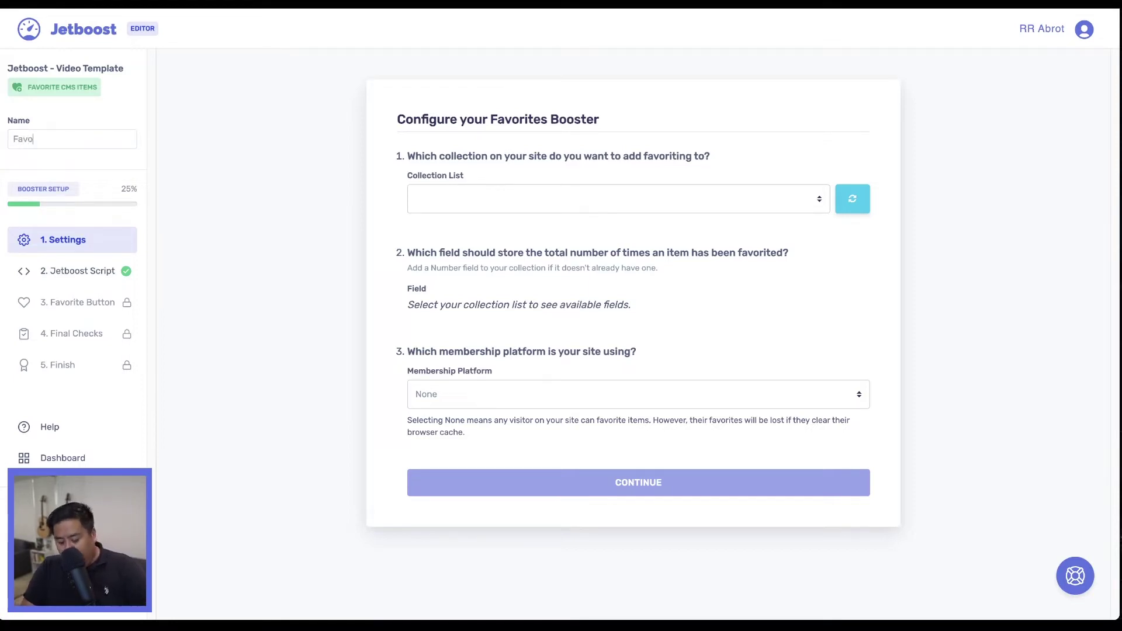
text(rite Button)
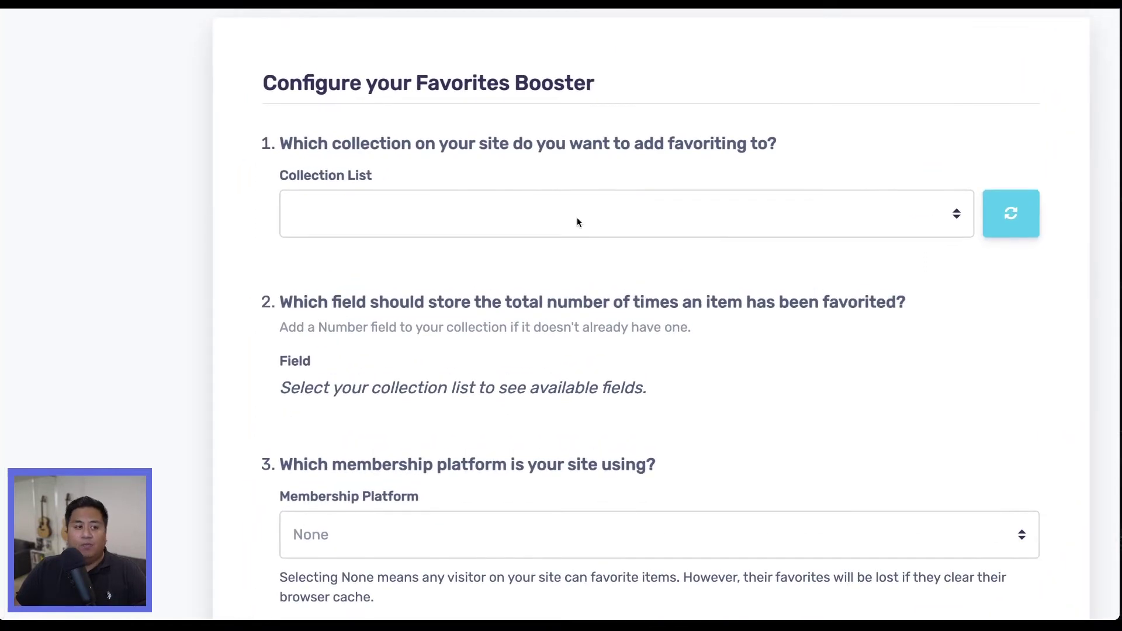
click(576, 225)
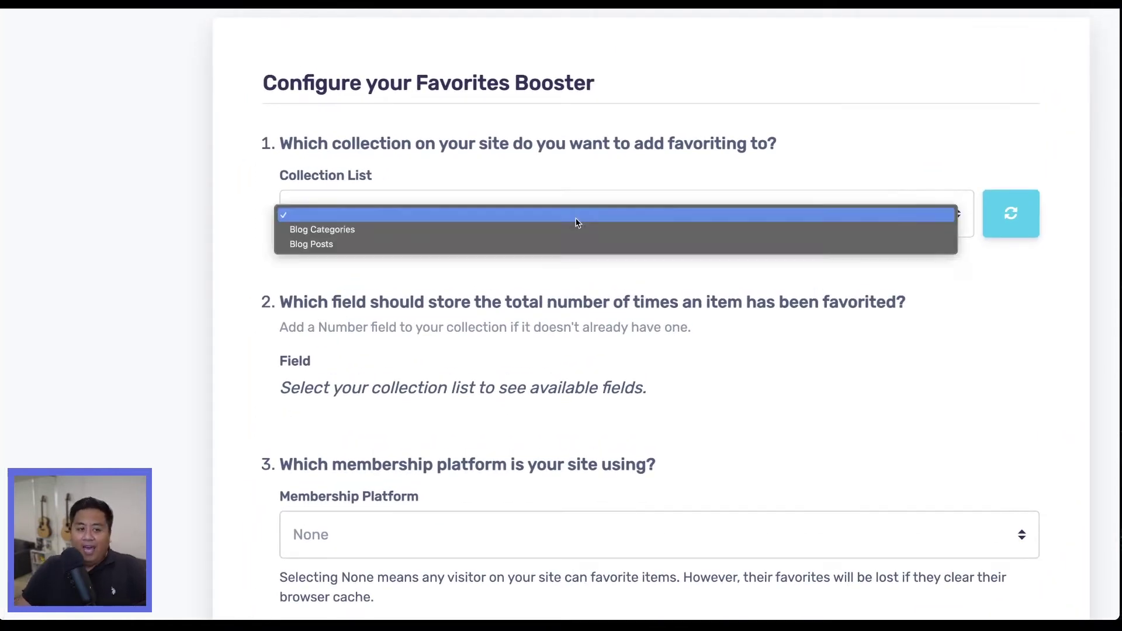
click(582, 245)
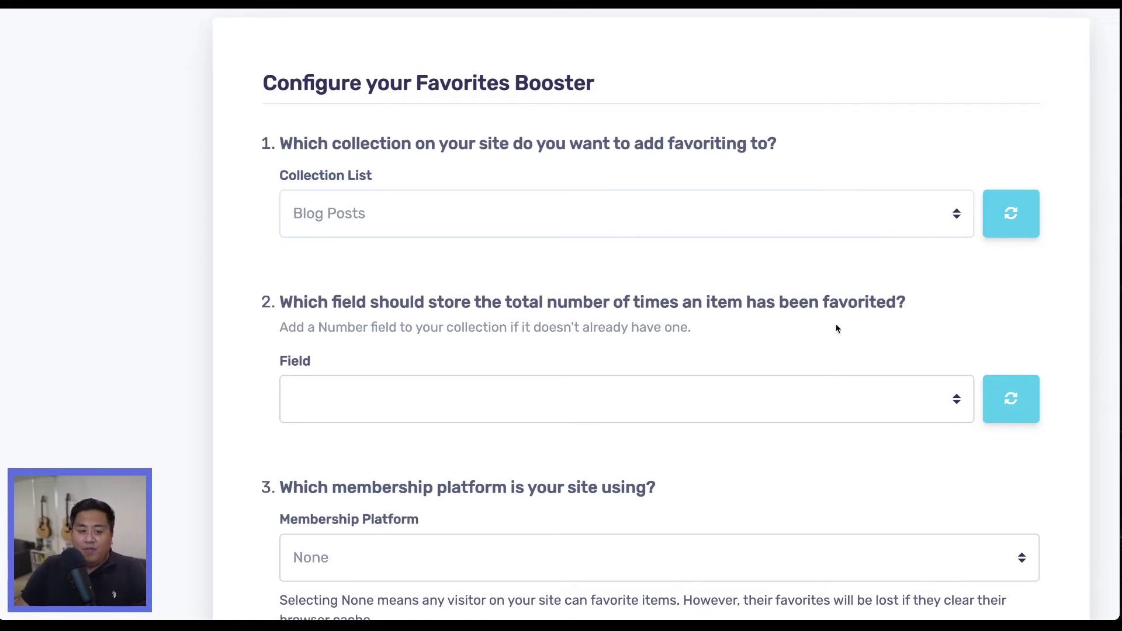
- Store favorite counts in the Favorite field and leave the membership platform at None
click(784, 409)
click(767, 414)
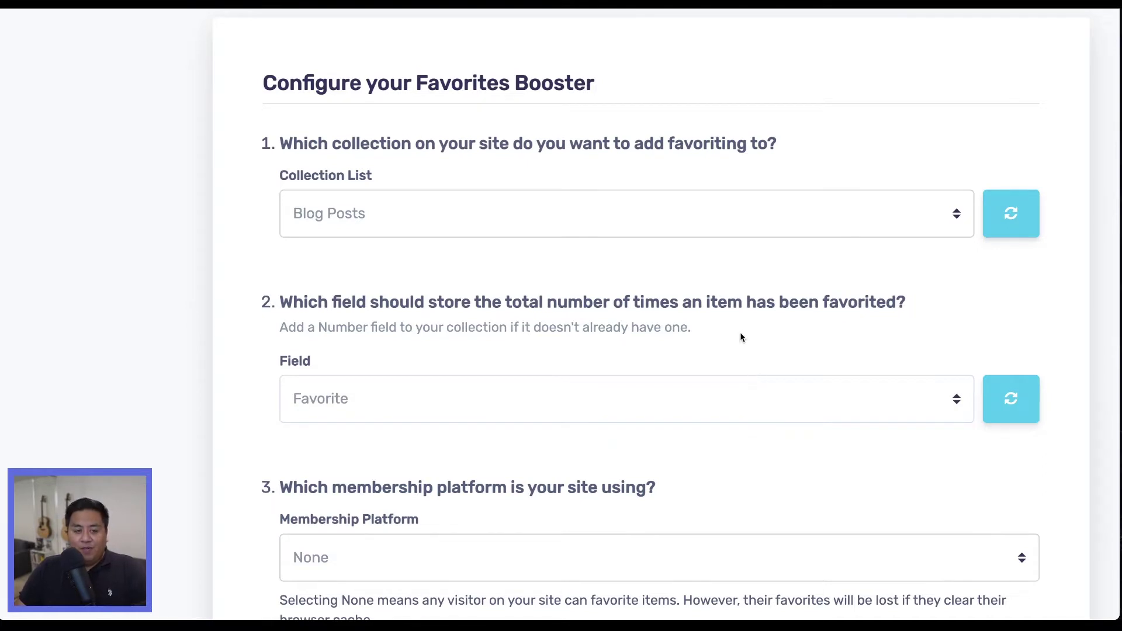
scroll(739, 339, down, 3)
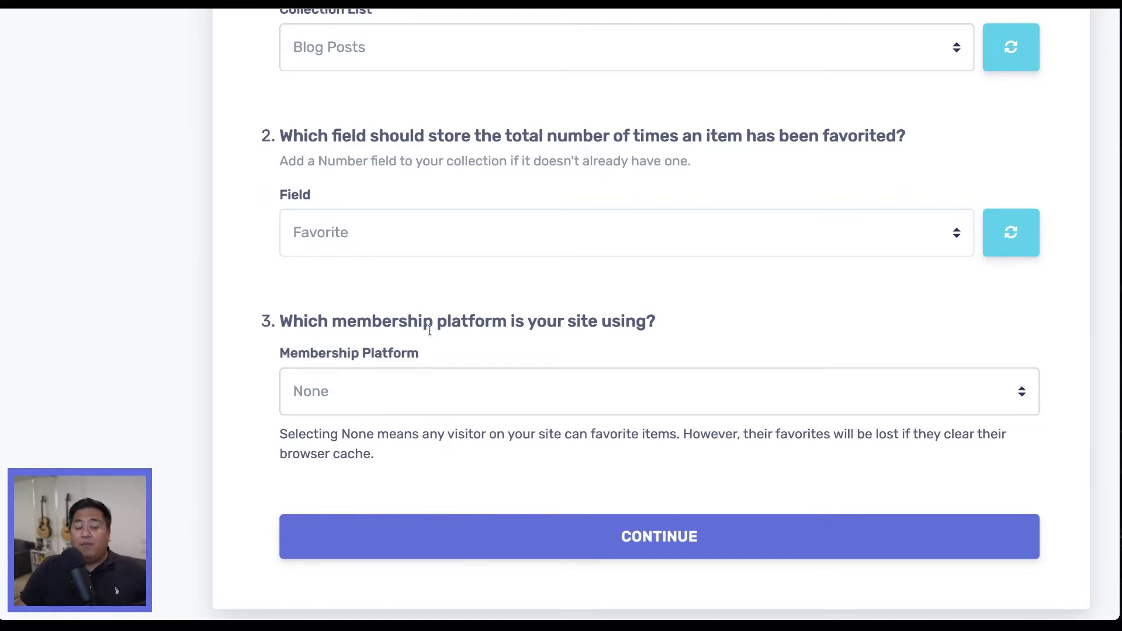
click(451, 393)
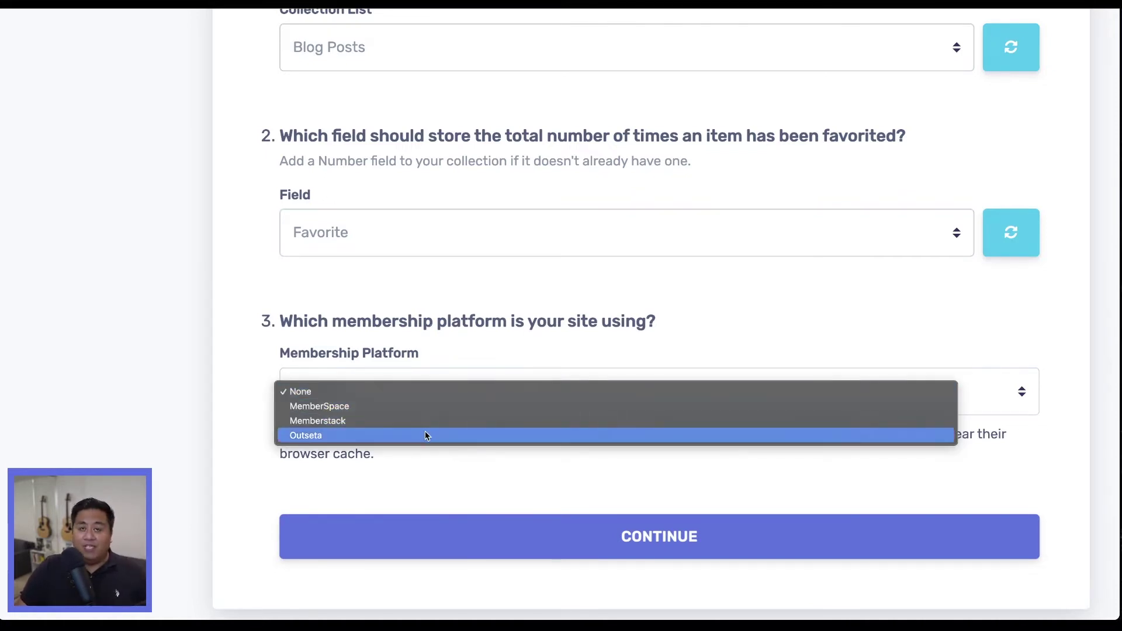
click(470, 350)
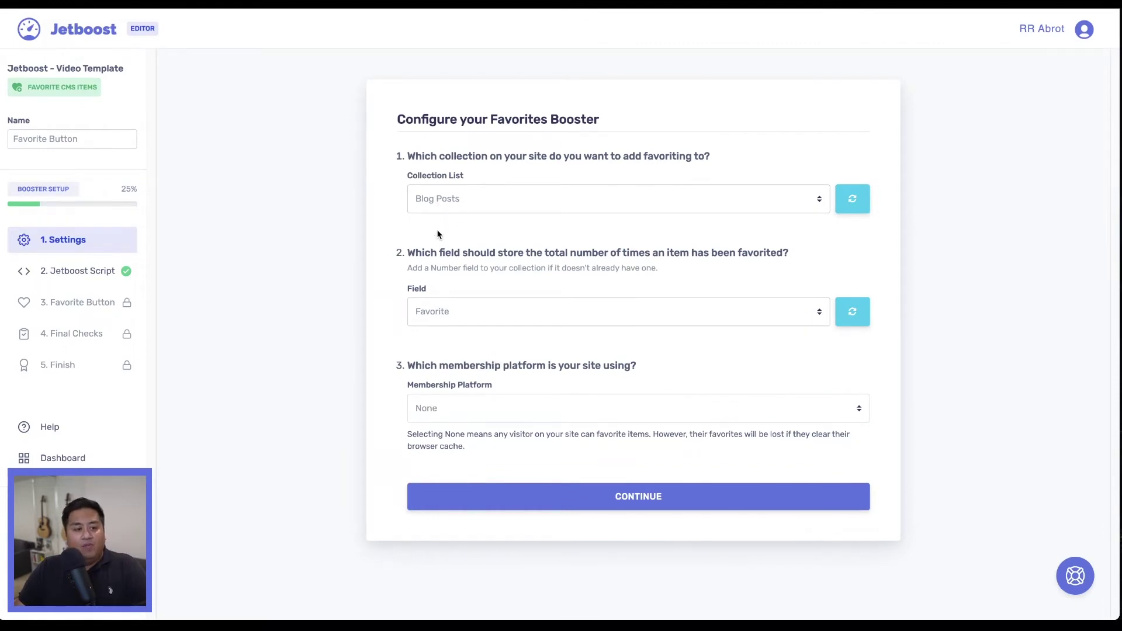
- Save the booster settings, glance at the Jetboost Script step, and return to Favorite Button
click(506, 496)
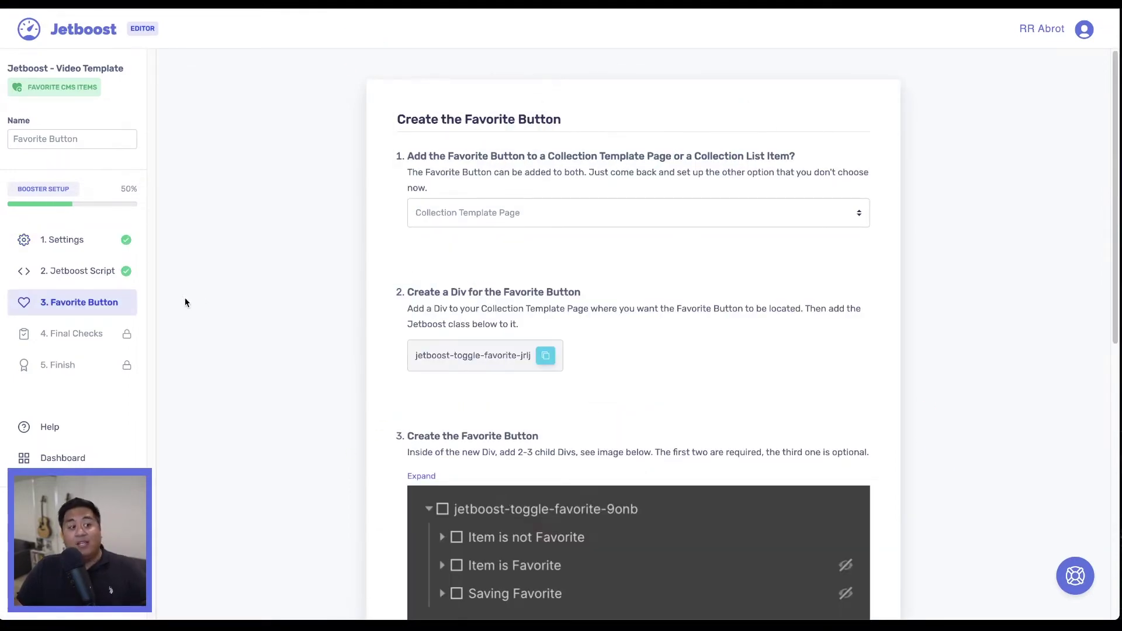
click(101, 272)
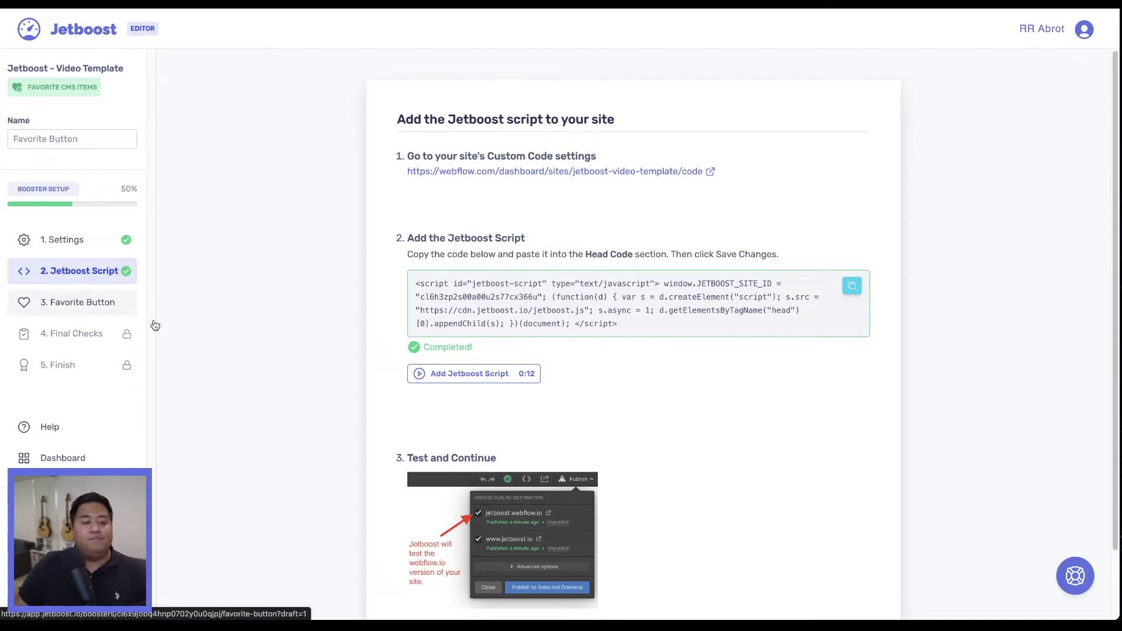
click(78, 301)
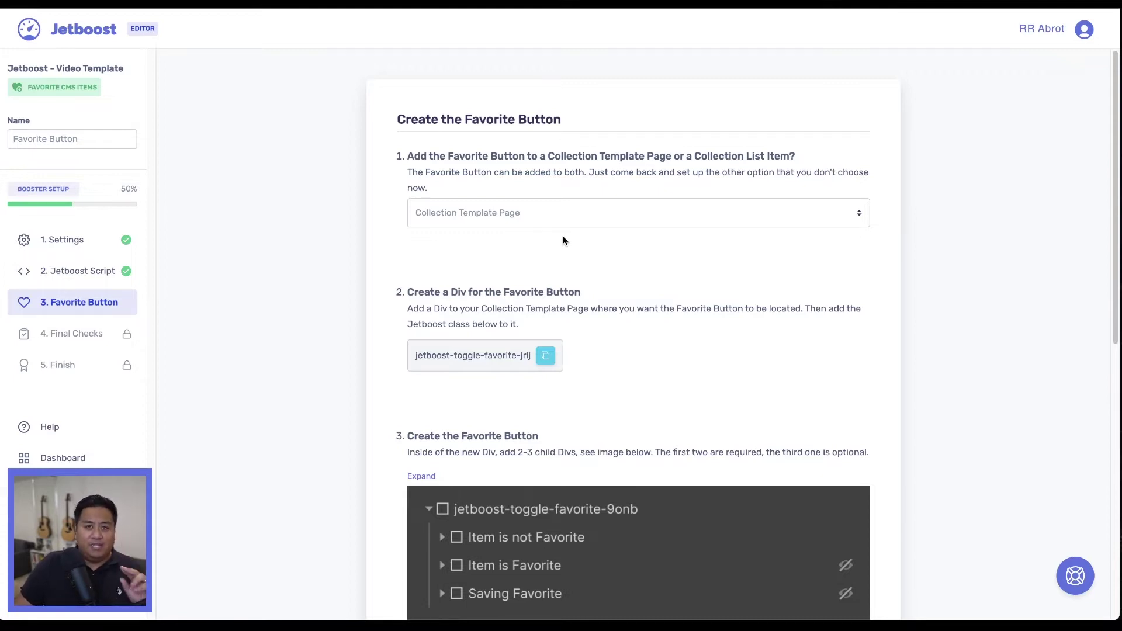
- Review the button placement options without changing the selection
click(559, 215)
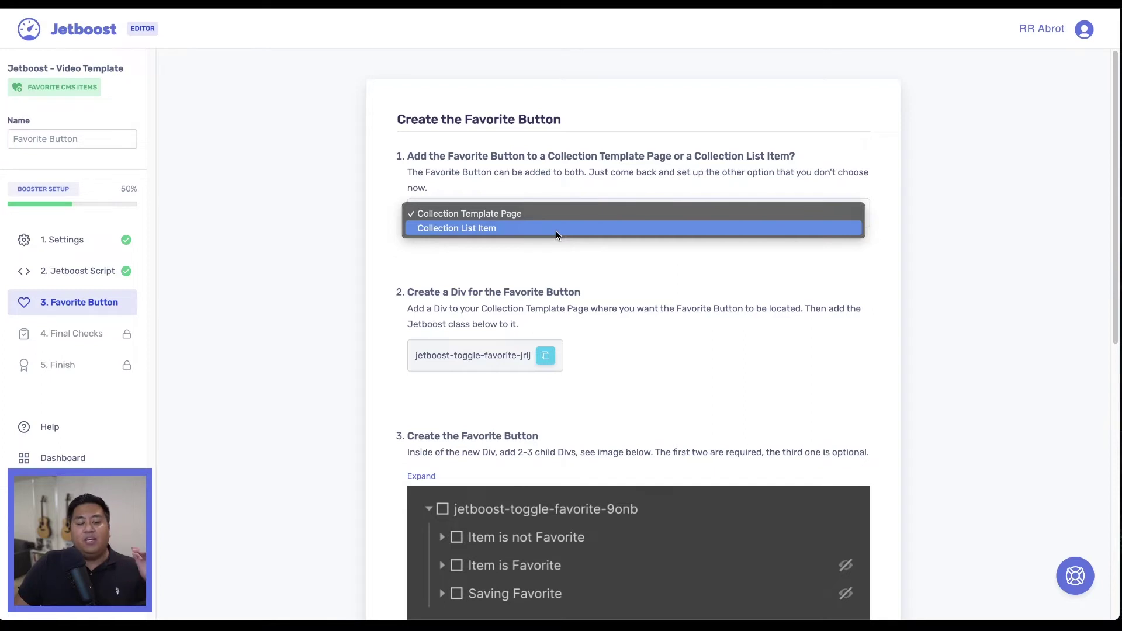
click(574, 266)
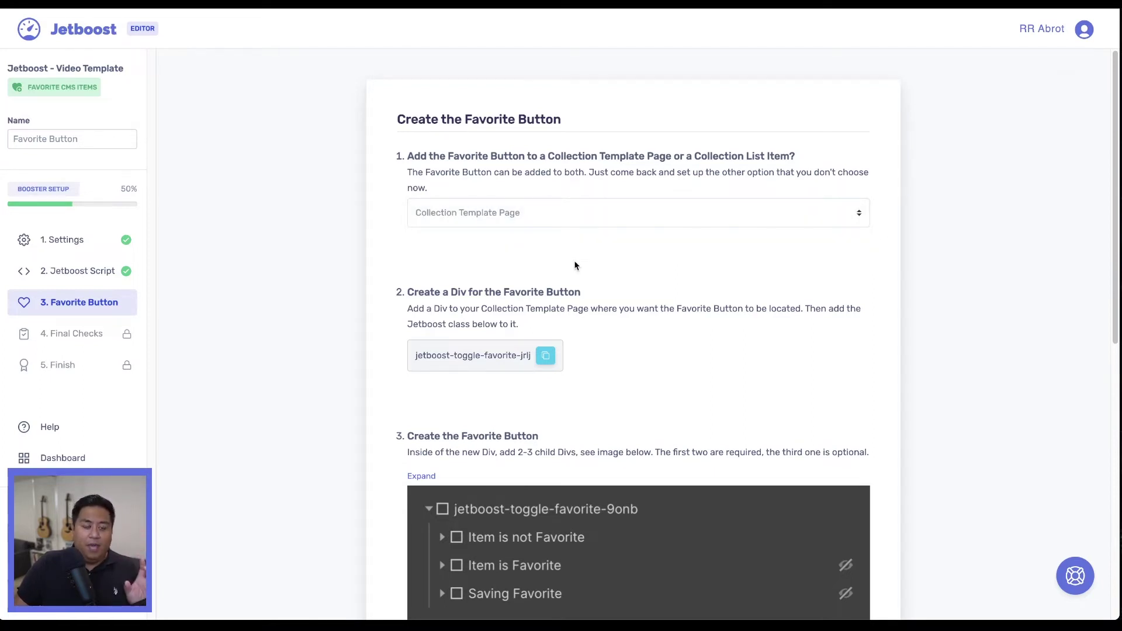
click(556, 222)
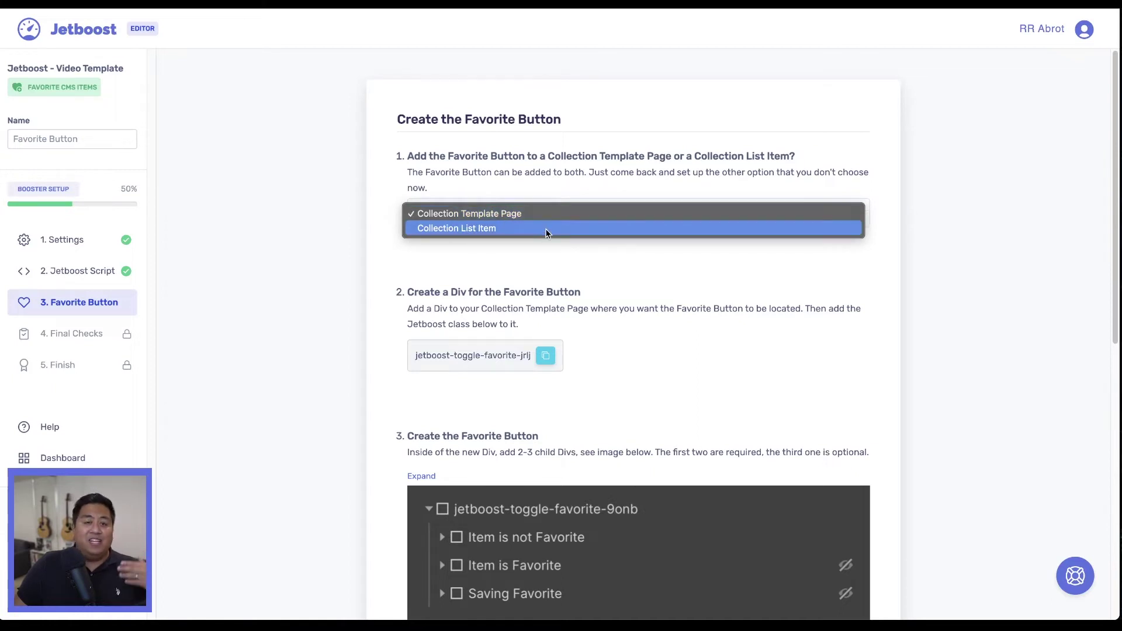
click(542, 281)
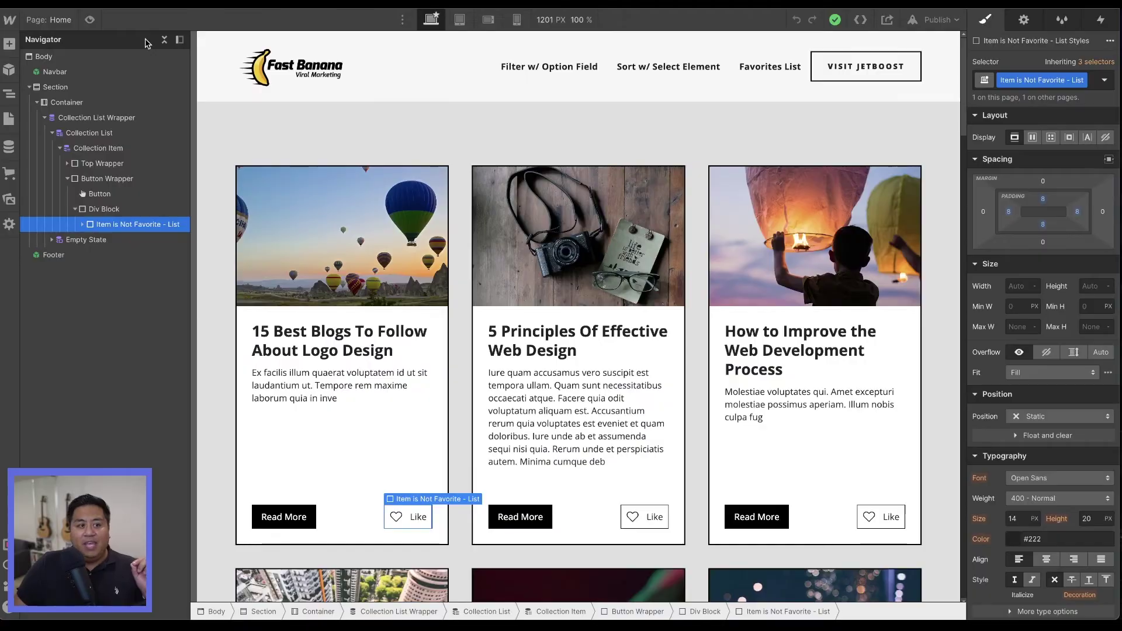
- Open the Blog Posts Template, recheck Jetboost's placement options, then load the Home page
click(9, 118)
click(76, 236)
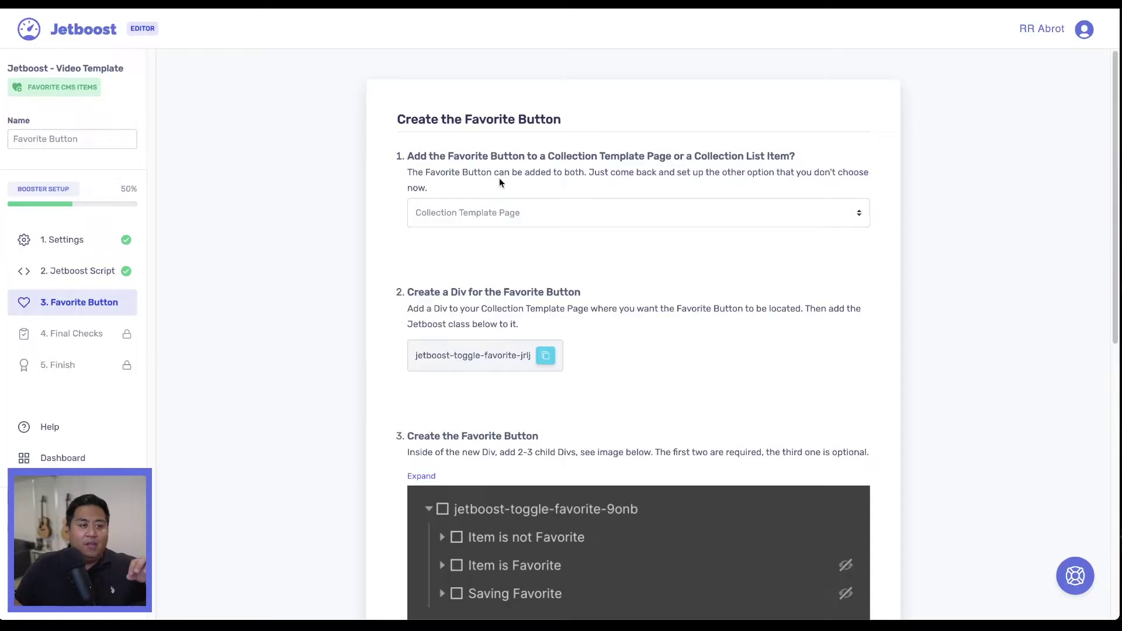
click(518, 214)
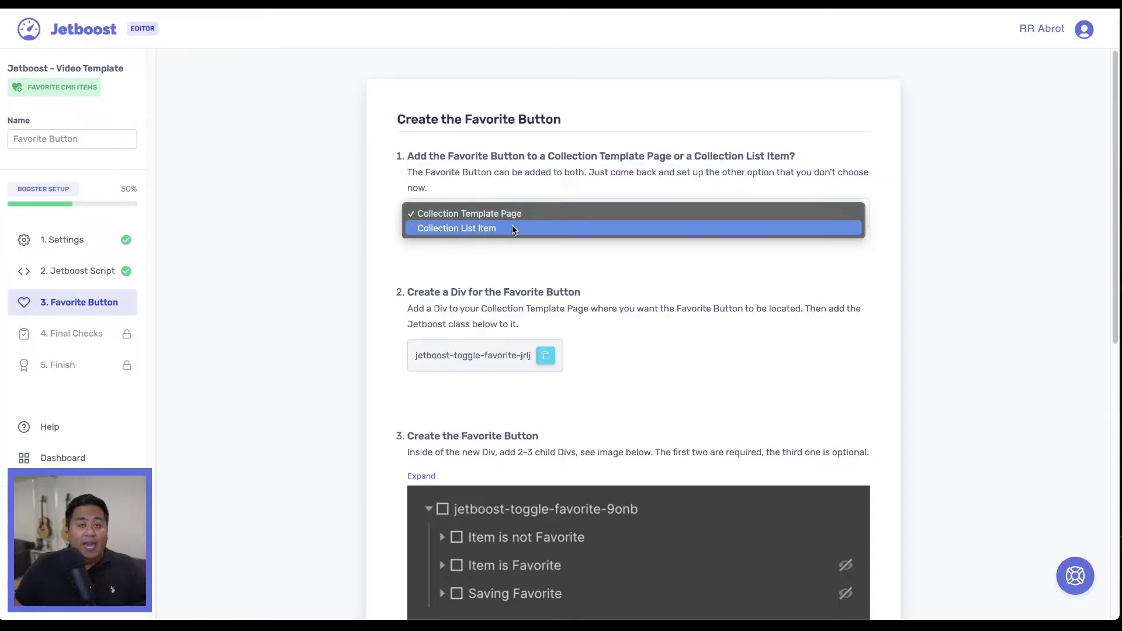
key(Escape)
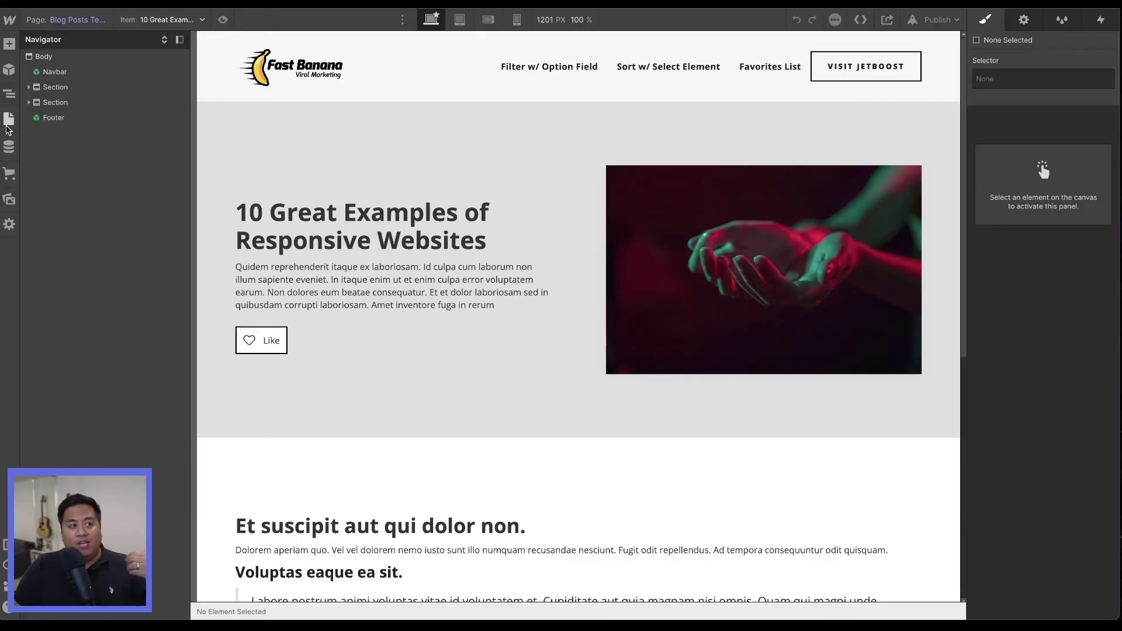
click(8, 118)
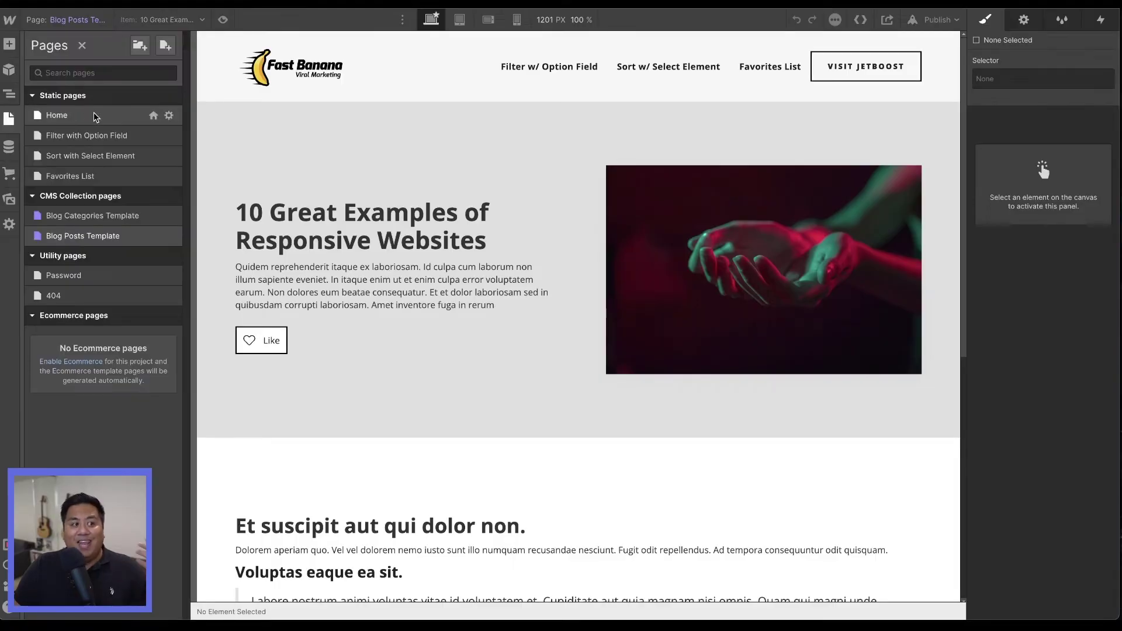
click(95, 116)
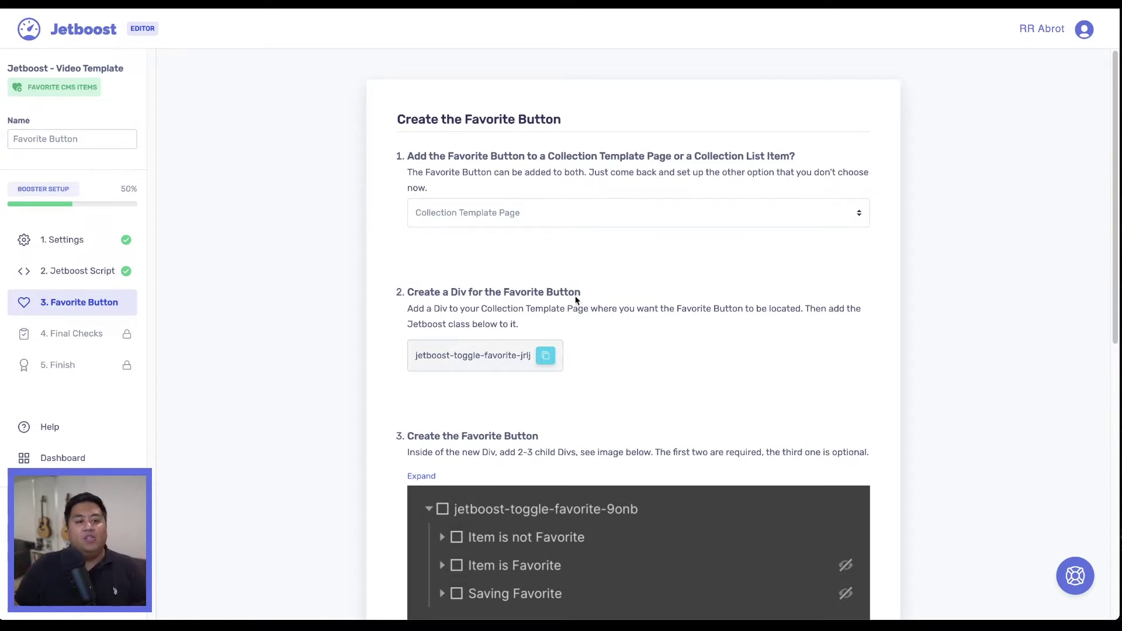
- Keep Collection Template Page placement, open Blog Posts Template, and copy class jetboost-toggle-favorite-jrlj
click(519, 220)
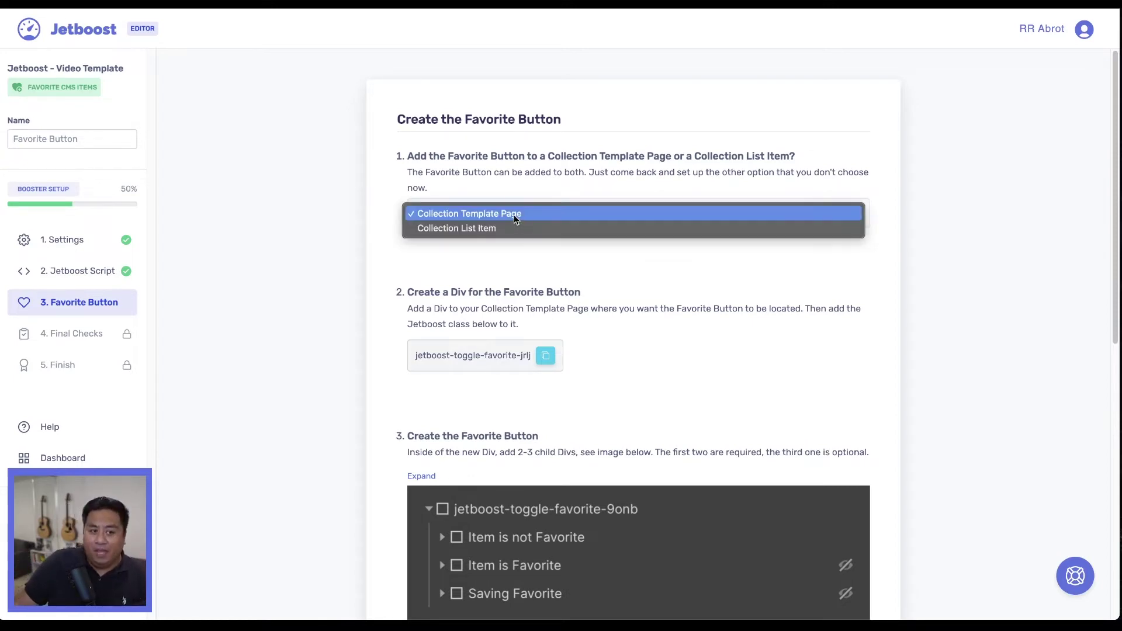
click(513, 215)
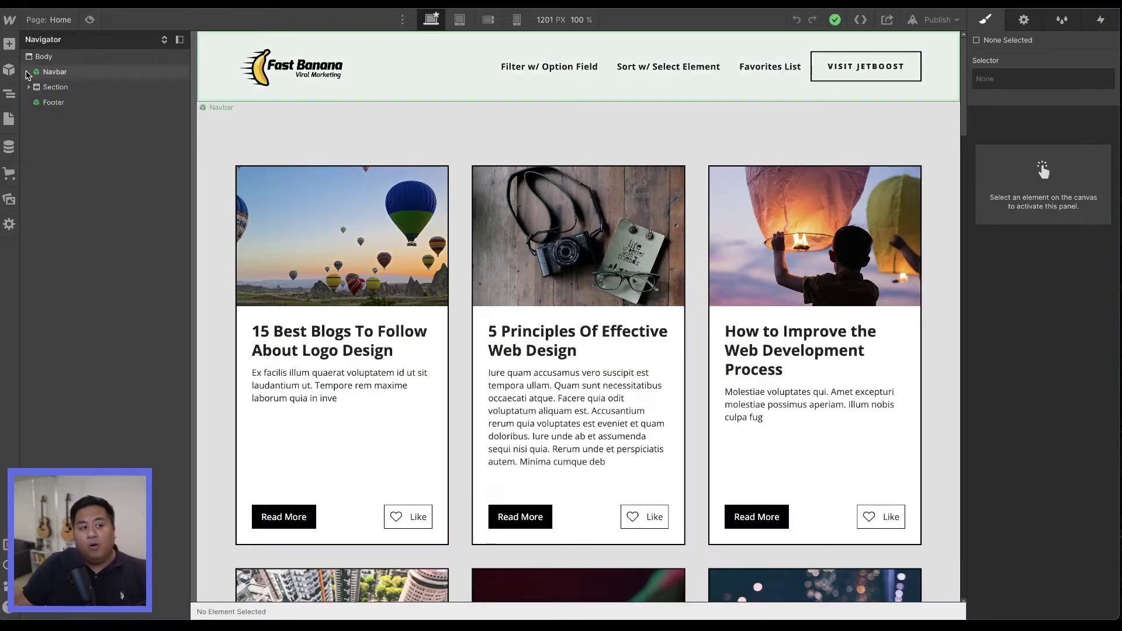
click(9, 119)
click(115, 239)
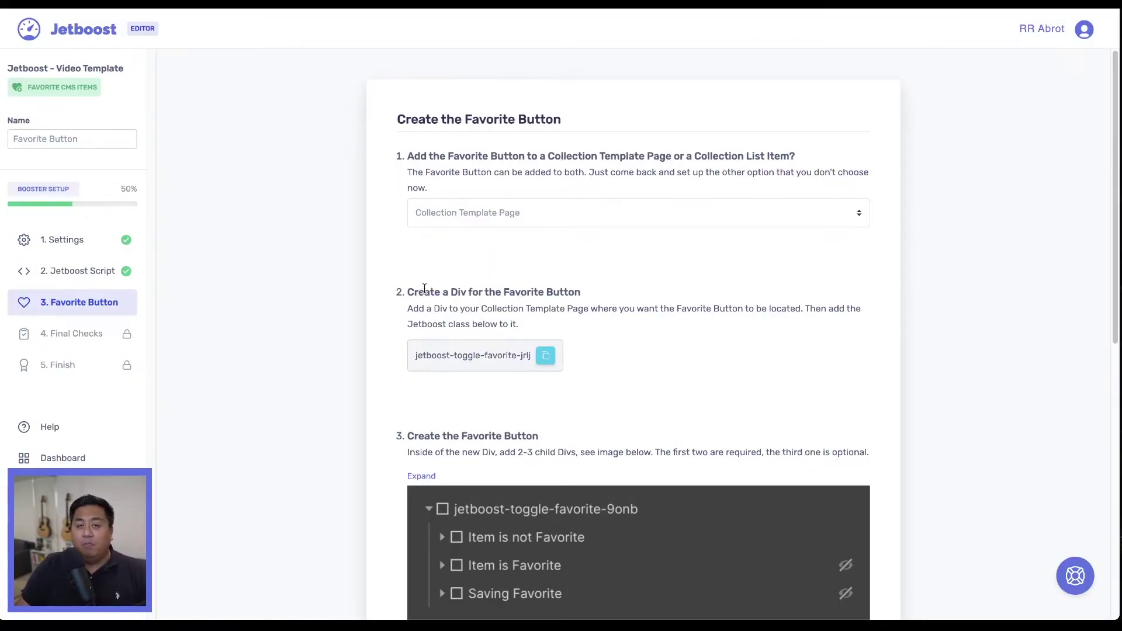
click(546, 362)
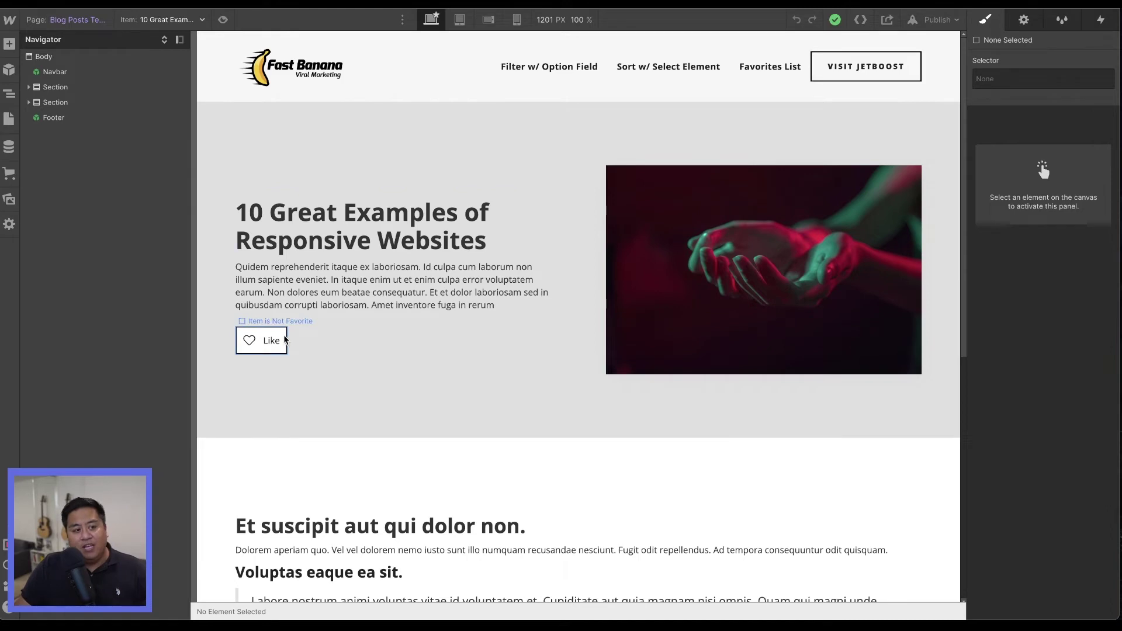
- Apply class jetboost-toggle-favorite-jrlj to the Div Block wrapping the Like button
click(284, 339)
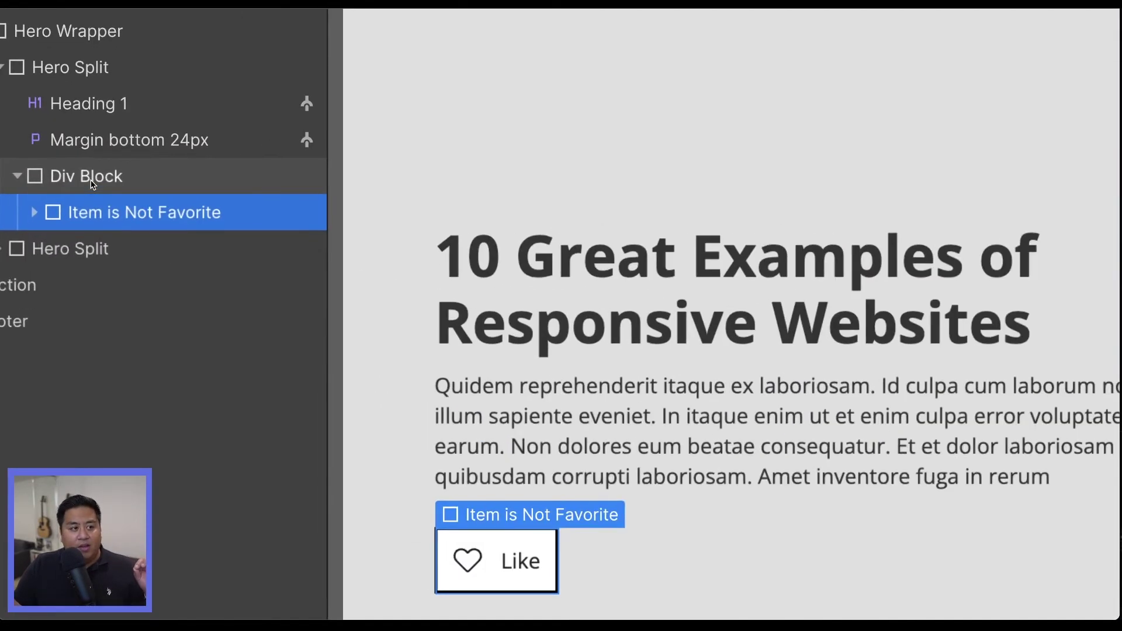
click(91, 183)
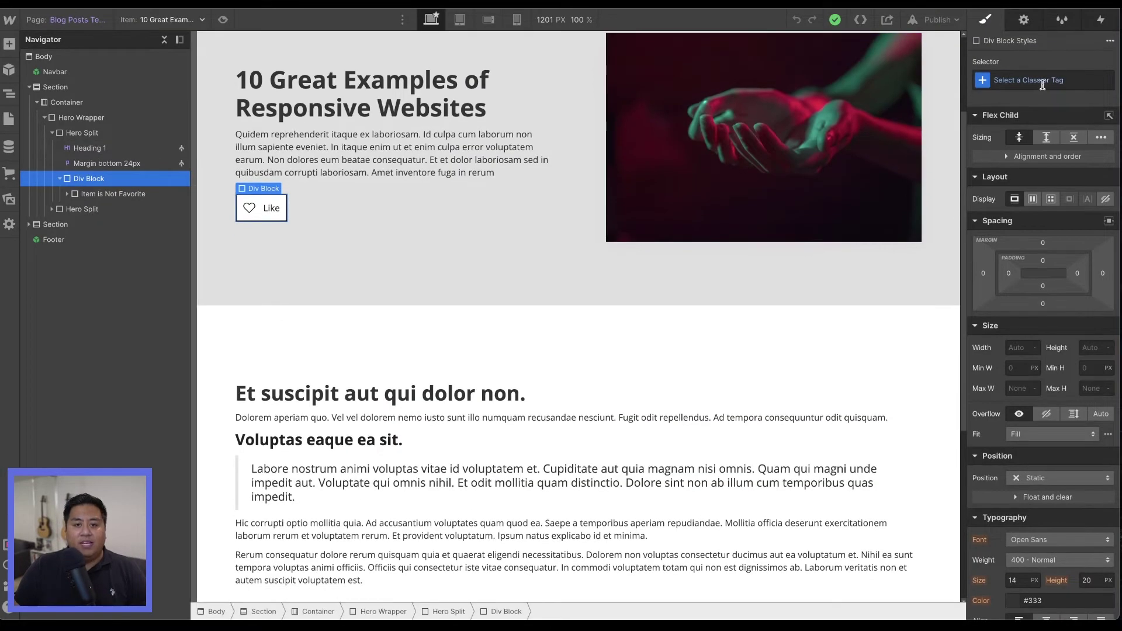
click(1042, 81)
key(ctrl+v)
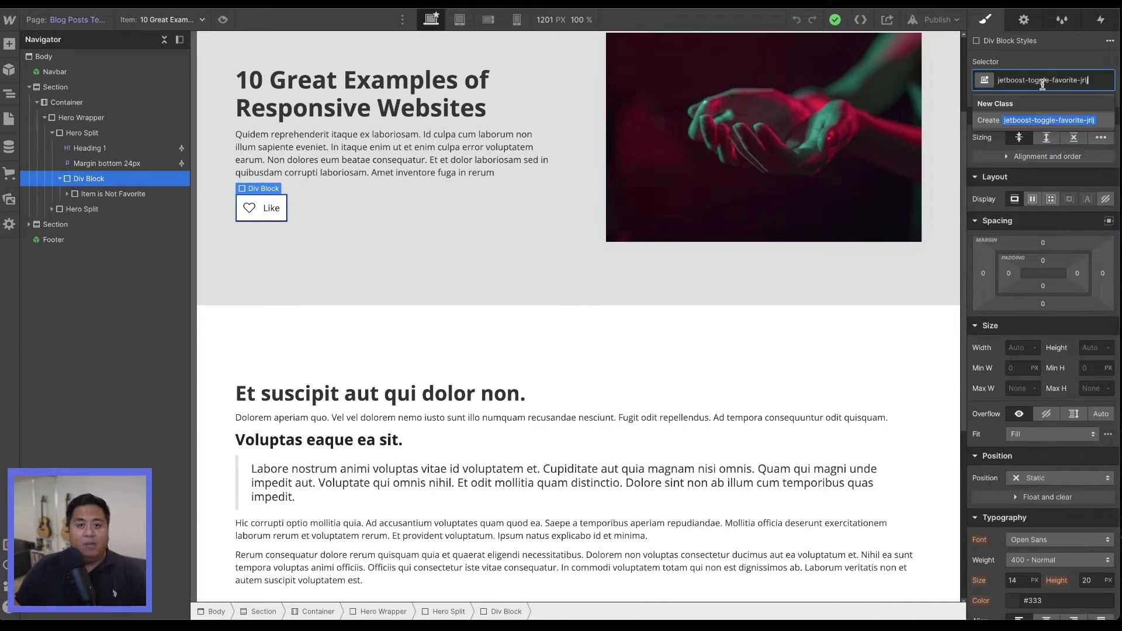
key(Return)
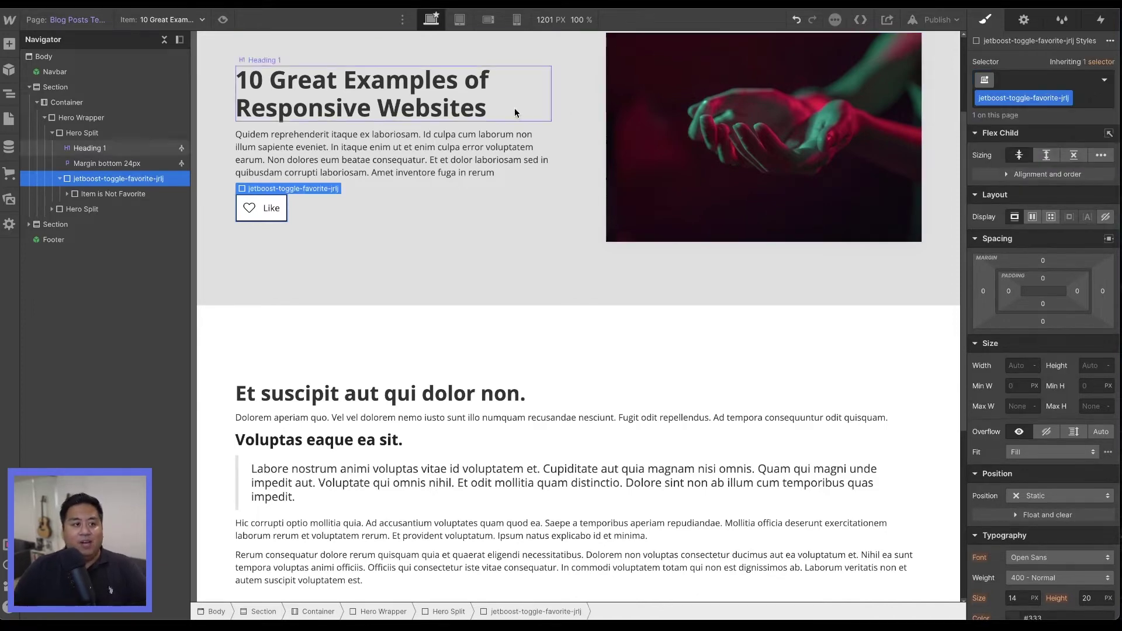
key(alt+Tab)
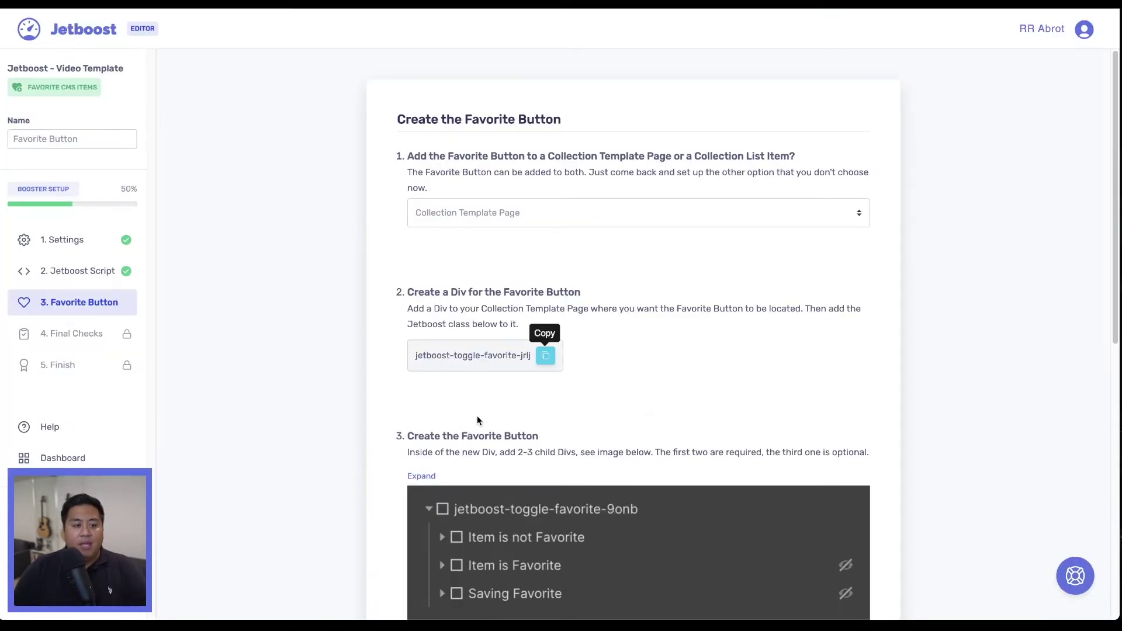
- Scroll through Jetboost's Favorite Button step to read the three child Div state instructions
scroll(477, 415, down, 2)
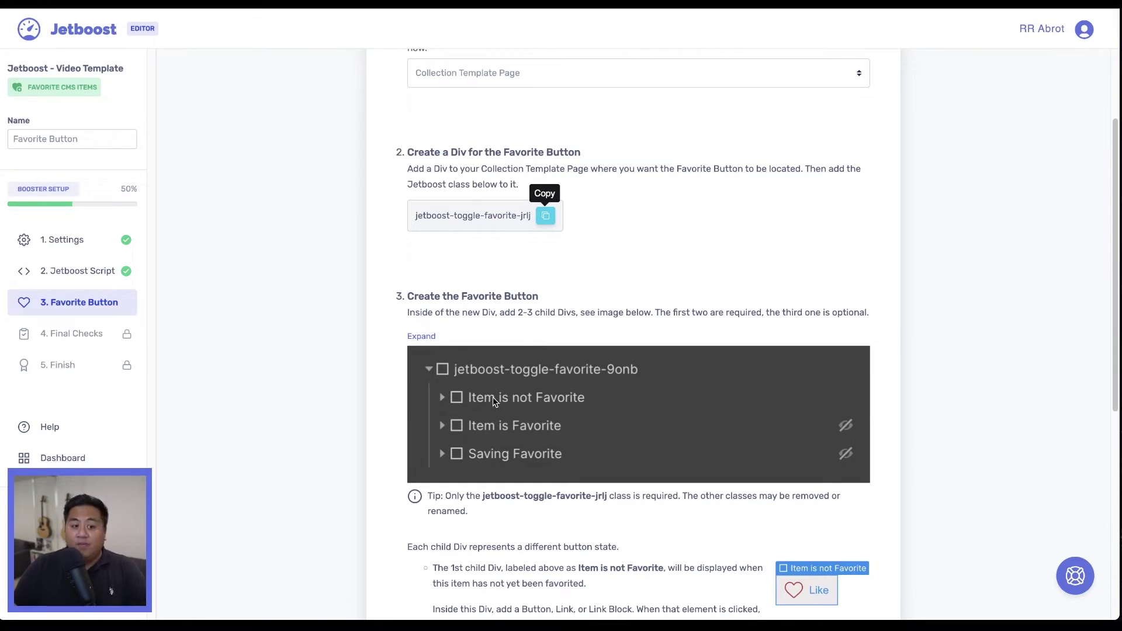
scroll(503, 409, down, 2)
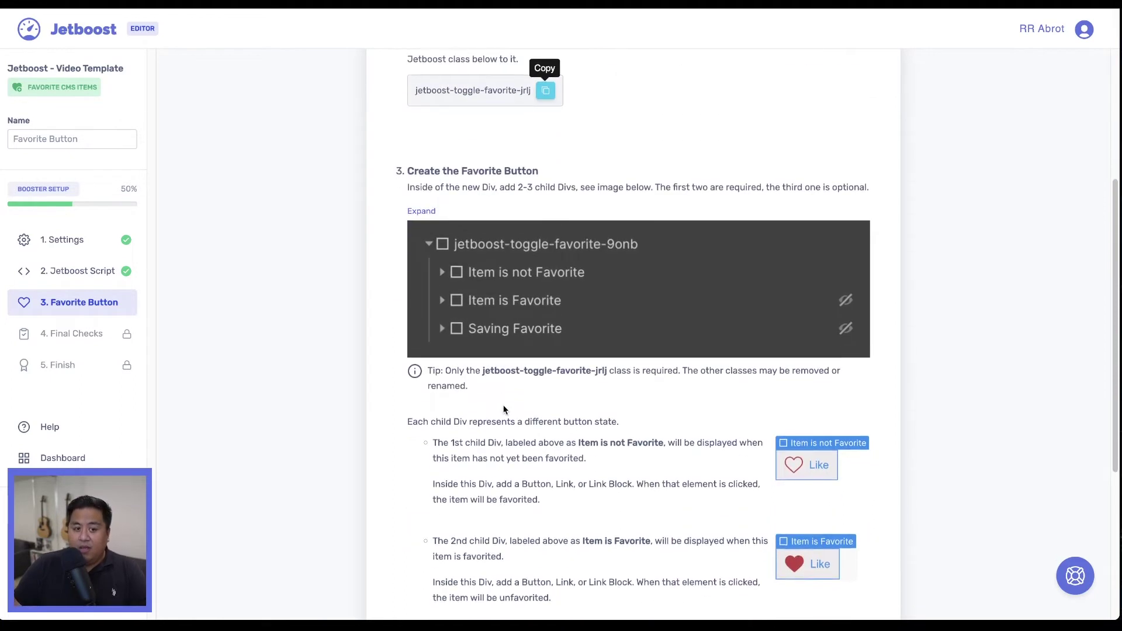
scroll(679, 432, down, 2)
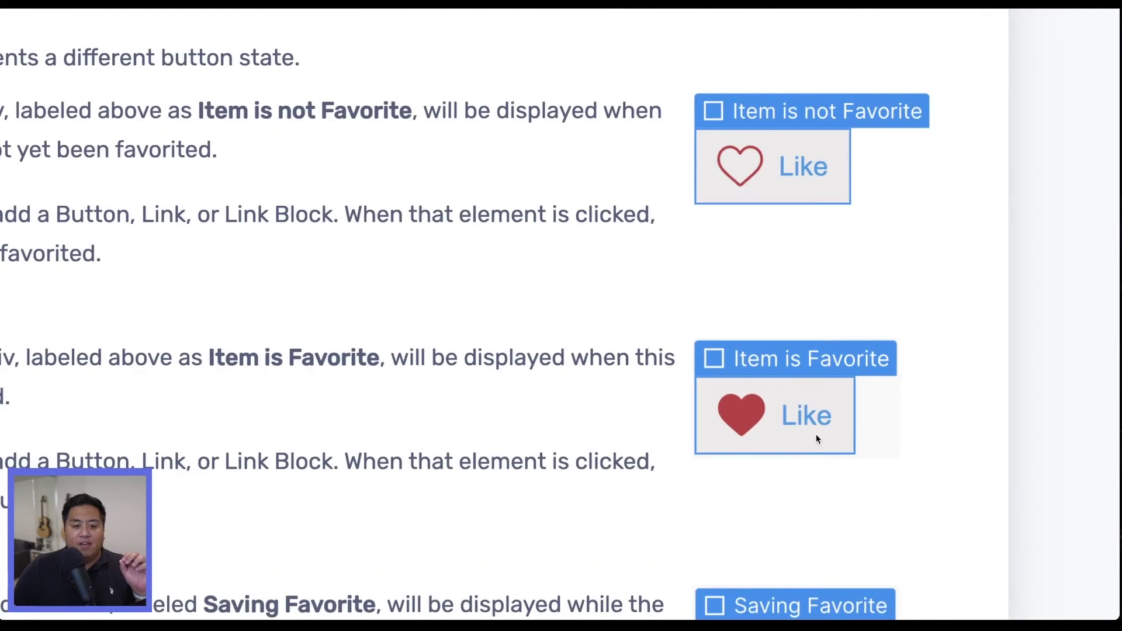
scroll(812, 428, down, 4)
scroll(810, 426, up, 3)
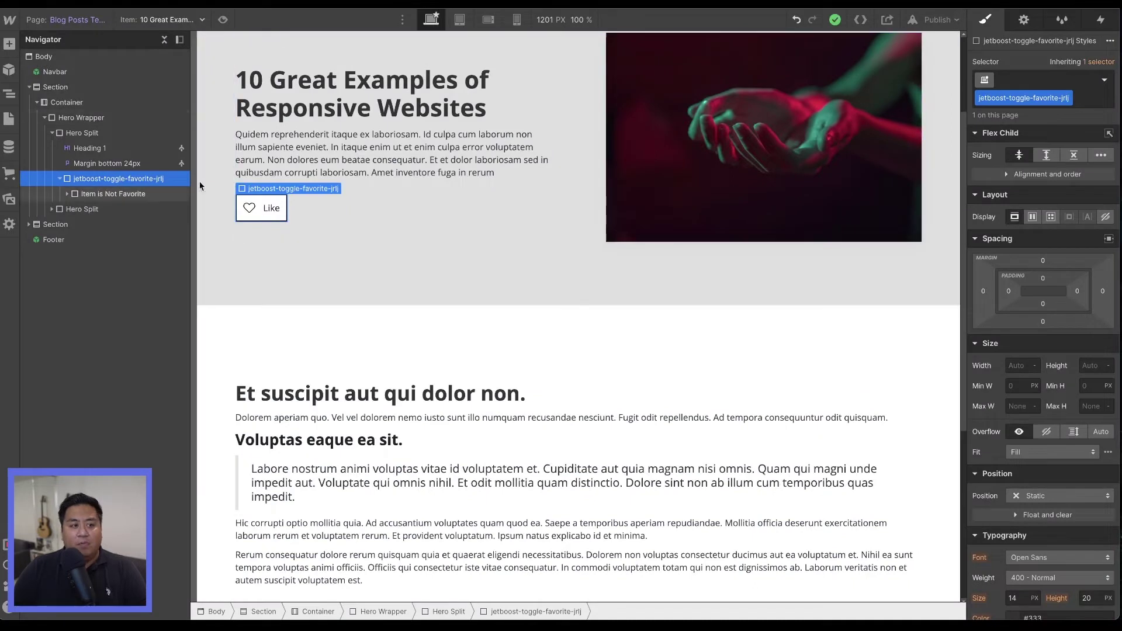
- Duplicate the Item is Not Favorite block and rename the copy's class to Item is Favorite
click(88, 195)
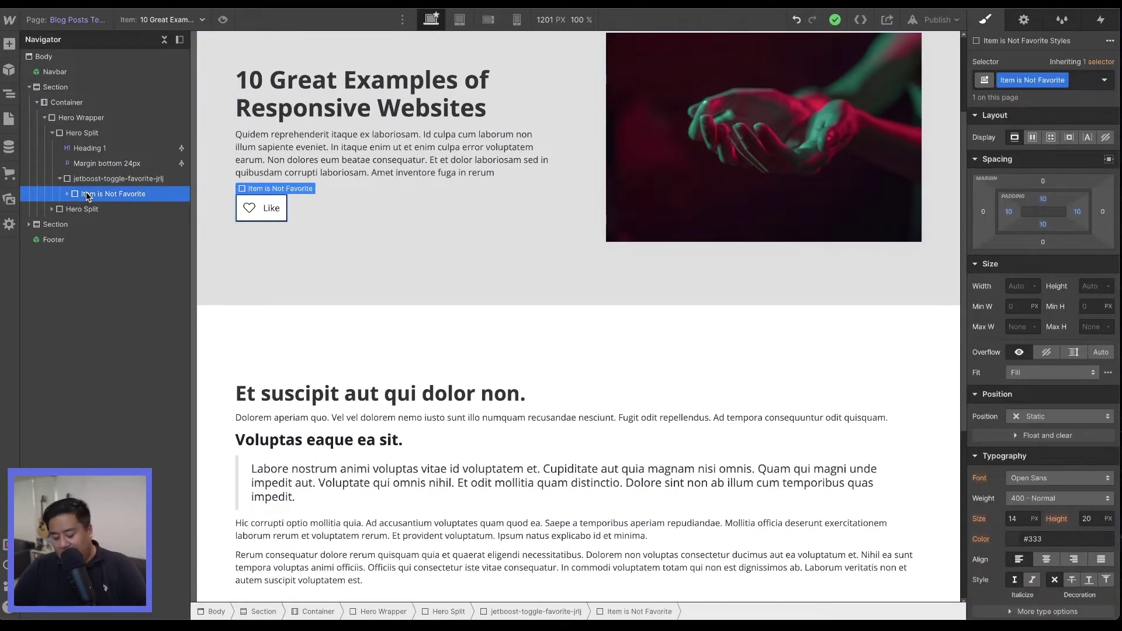
key(ctrl+d)
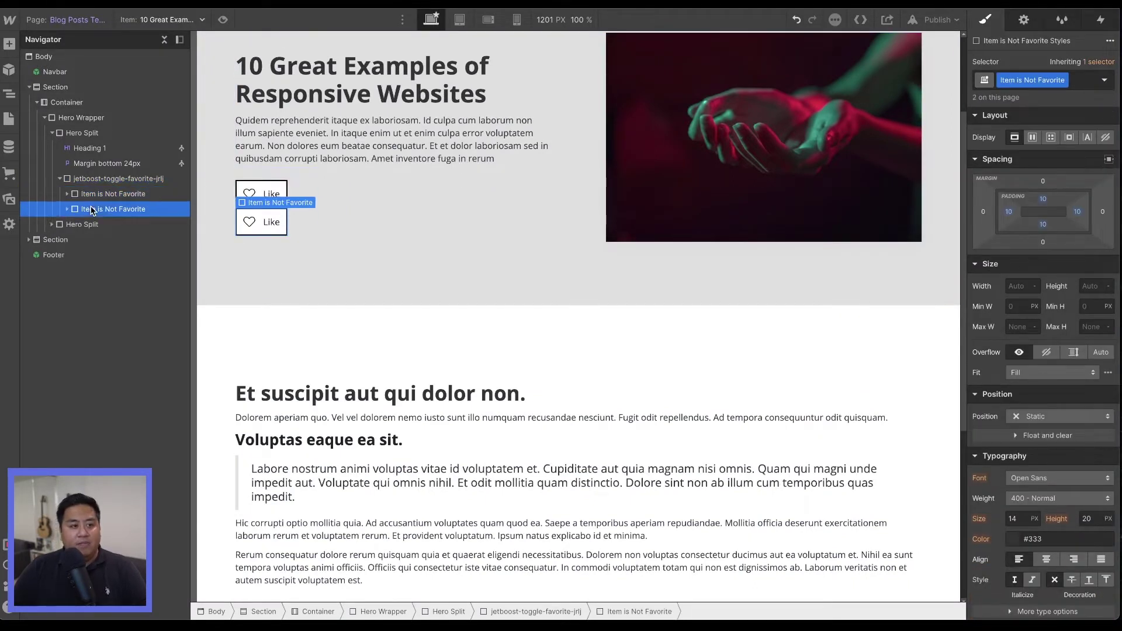
click(1065, 86)
click(1053, 115)
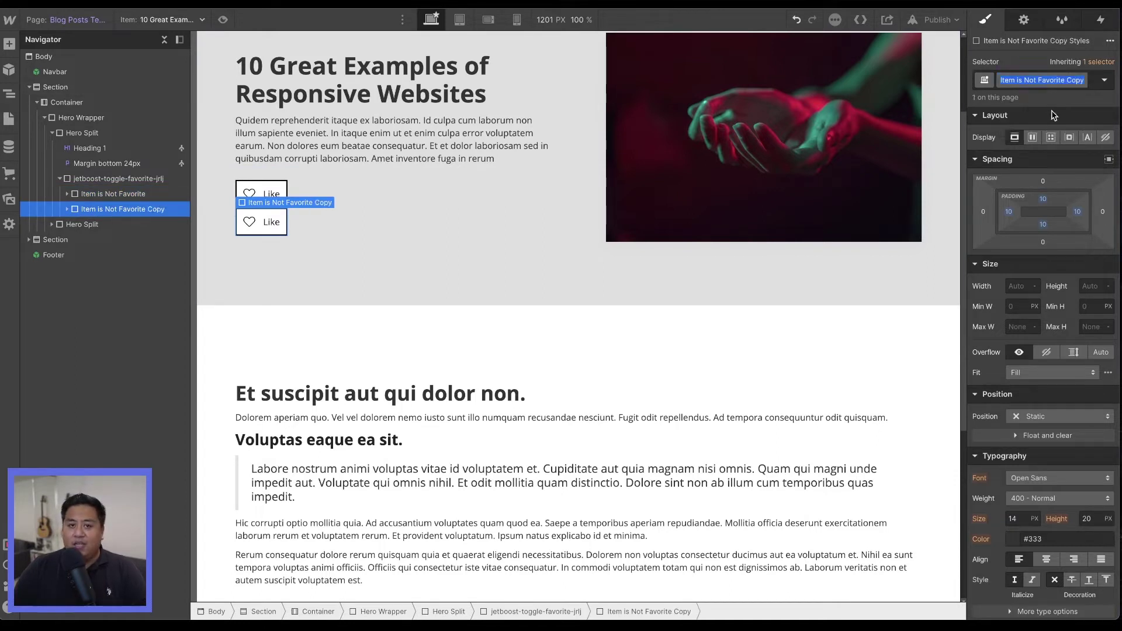
double_click(1031, 79)
key(BackSpace)
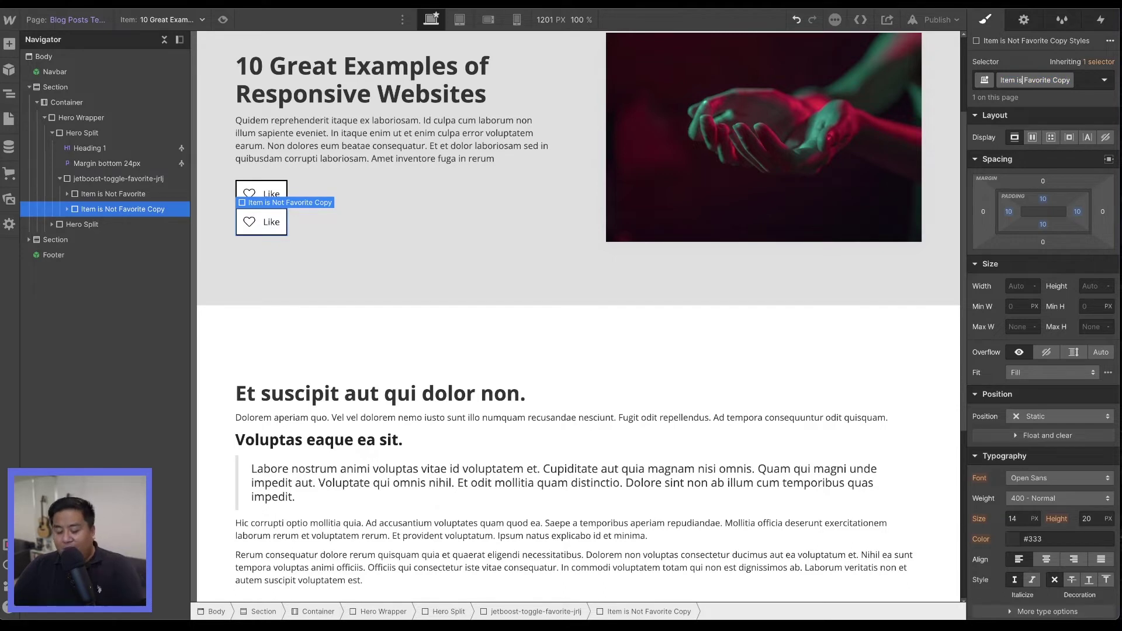
key(BackSpace)
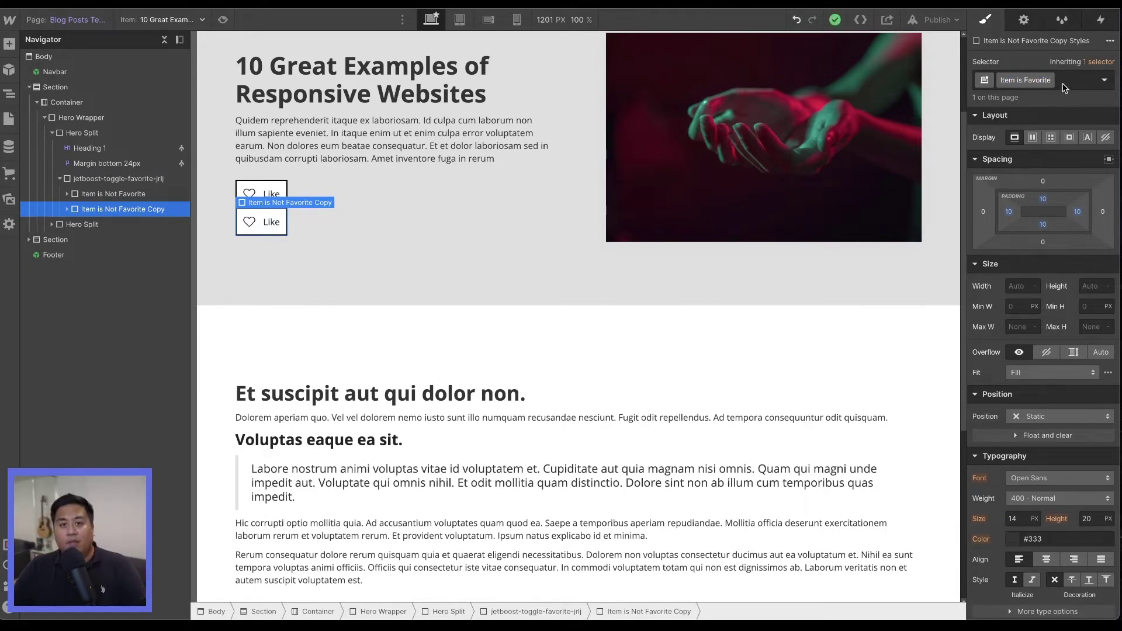
key(Return)
- Swap the copy's heart for the red heart image and change its text to Liked
click(253, 223)
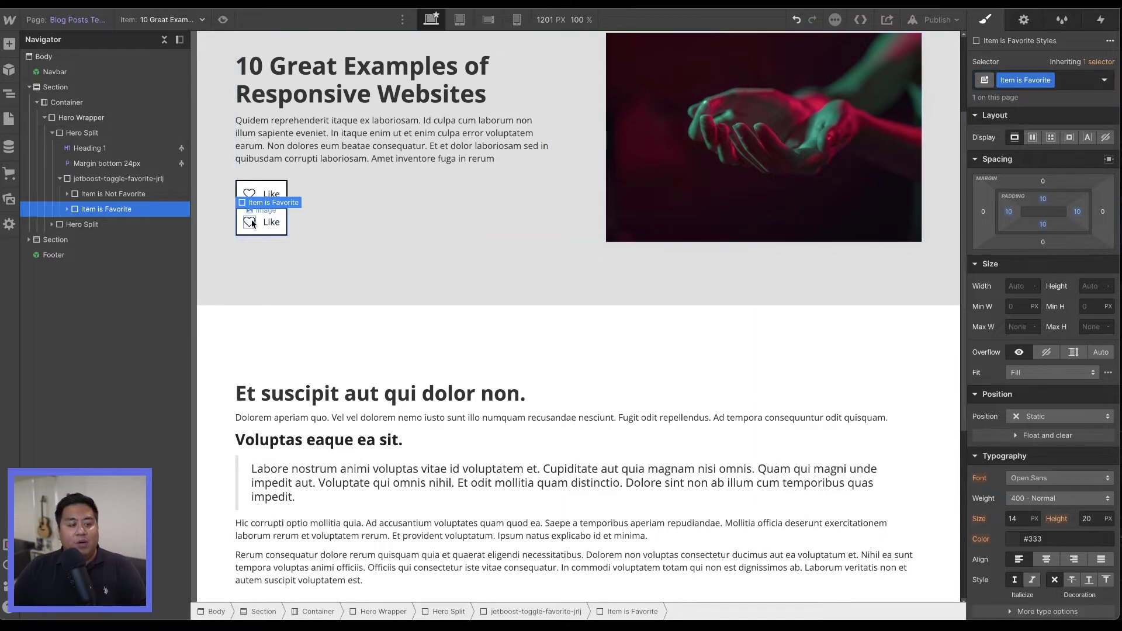
click(285, 211)
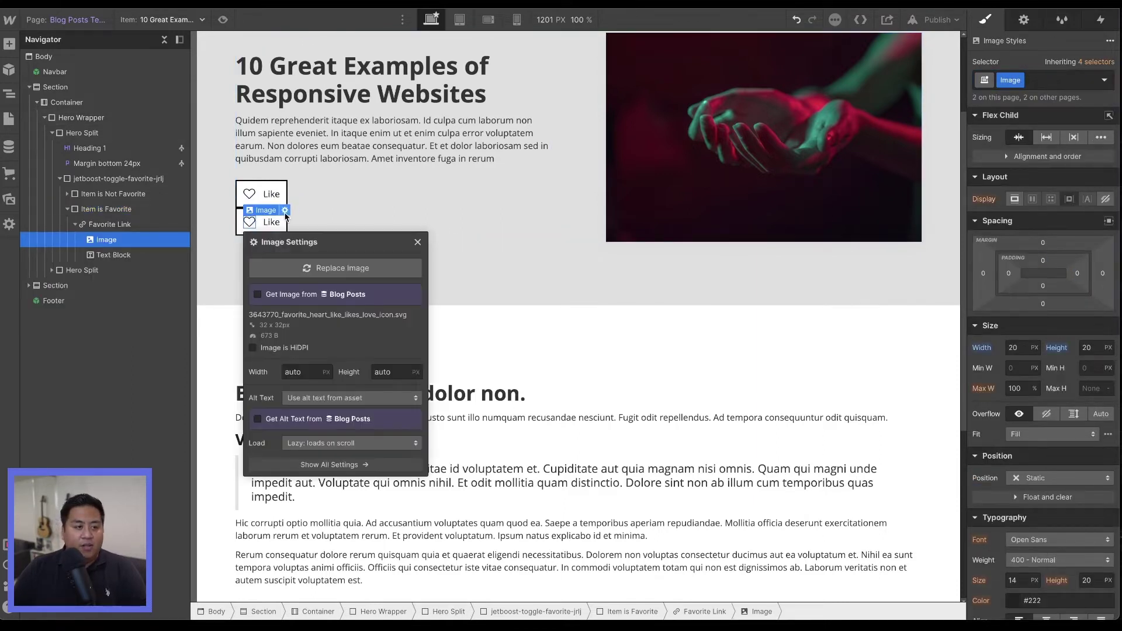
click(297, 269)
click(63, 169)
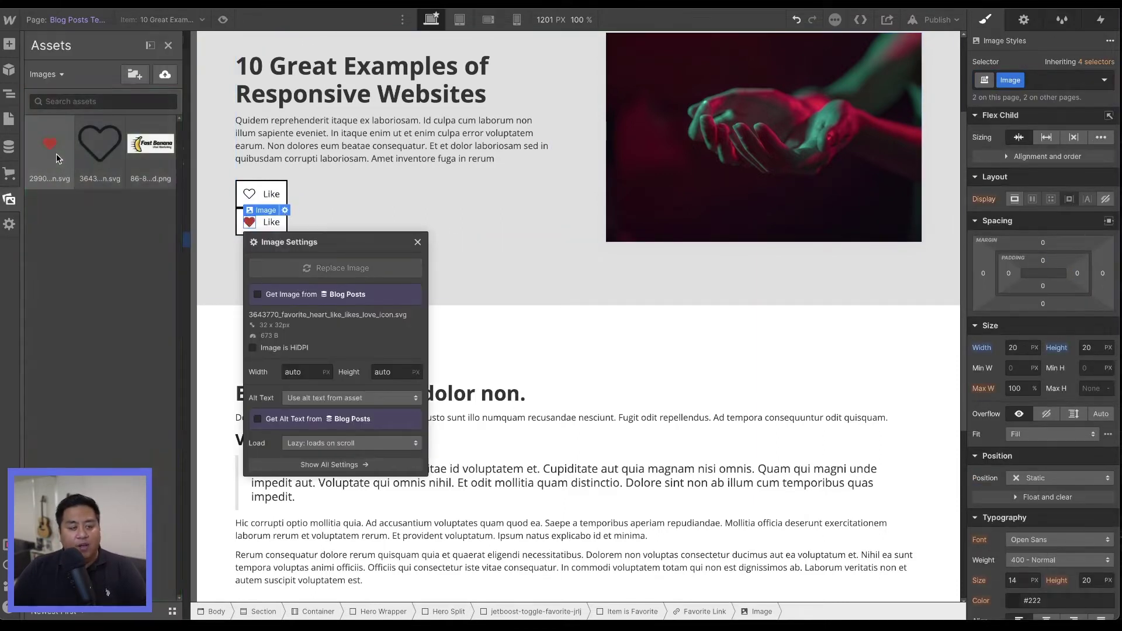
click(275, 226)
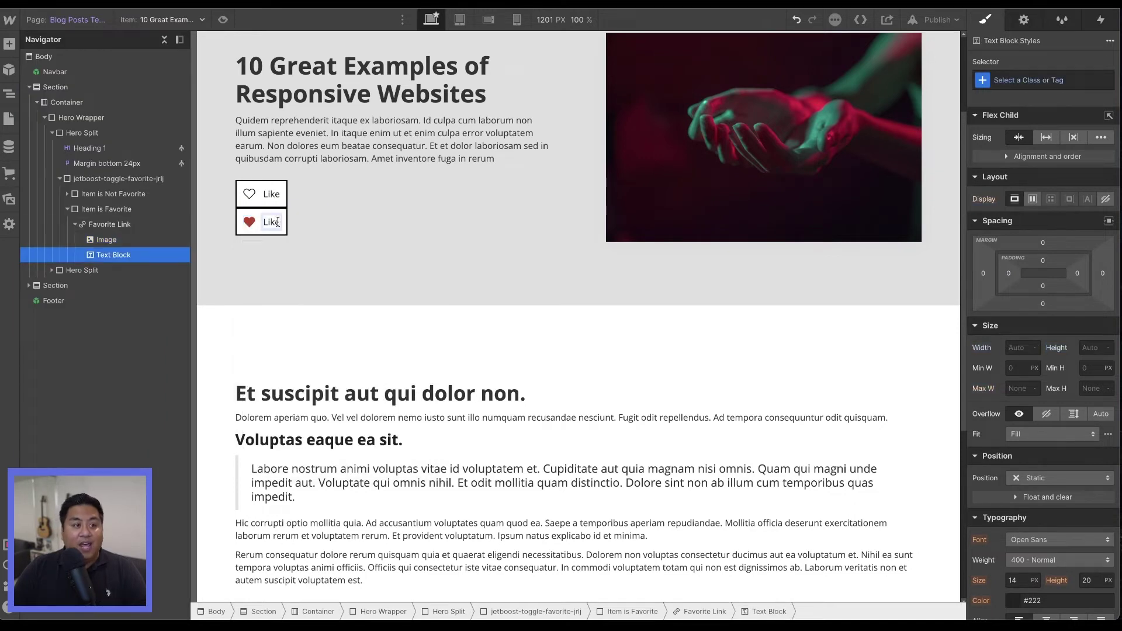
text(d)
click(297, 252)
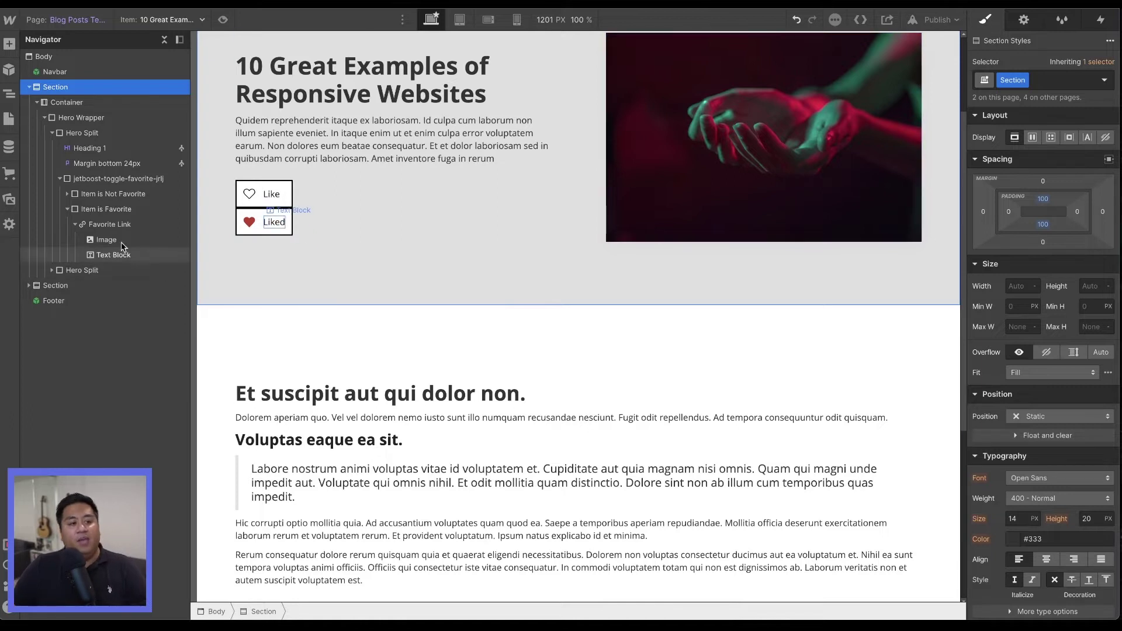
click(67, 208)
click(82, 211)
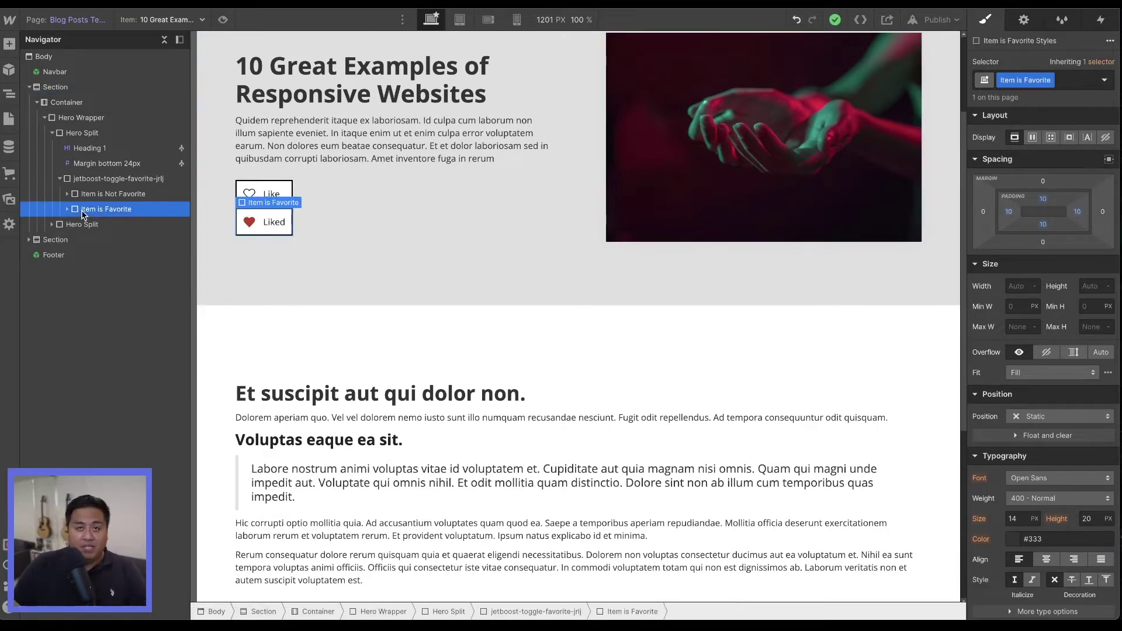
- Duplicate Item is Favorite and give the copy its own class named Saving Favorite
key(ctrl+d)
click(88, 224)
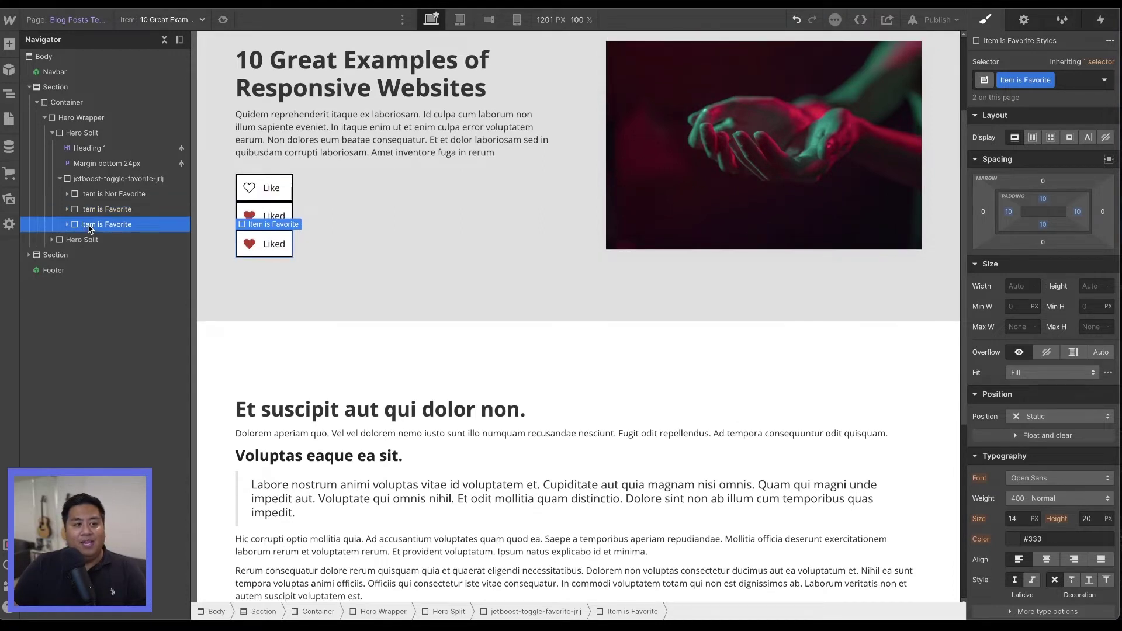
click(1050, 80)
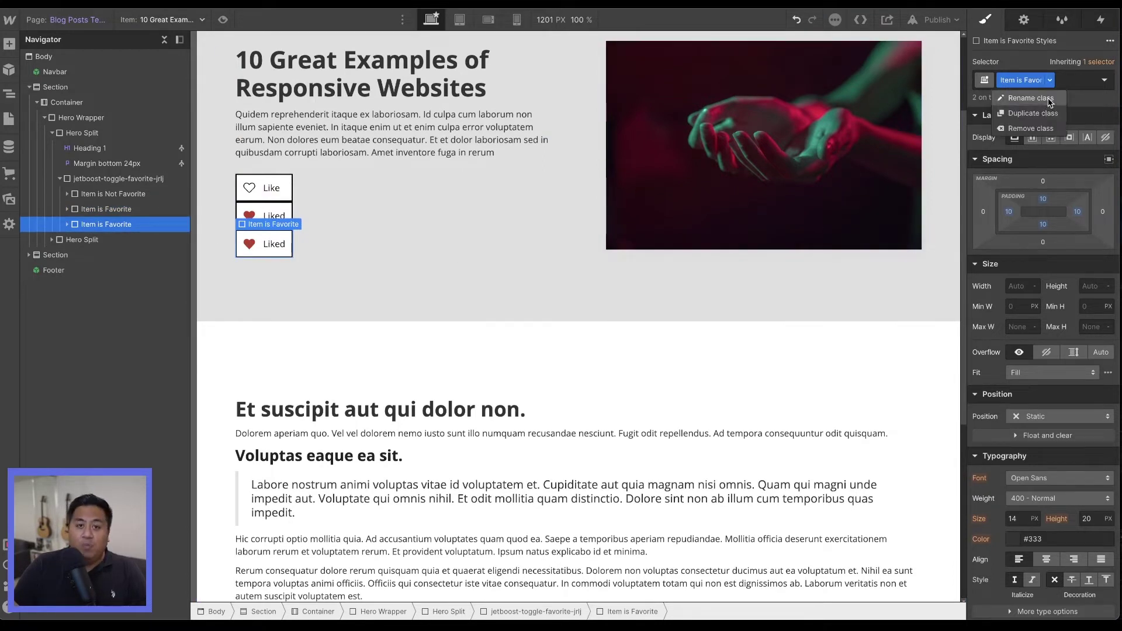
click(1048, 113)
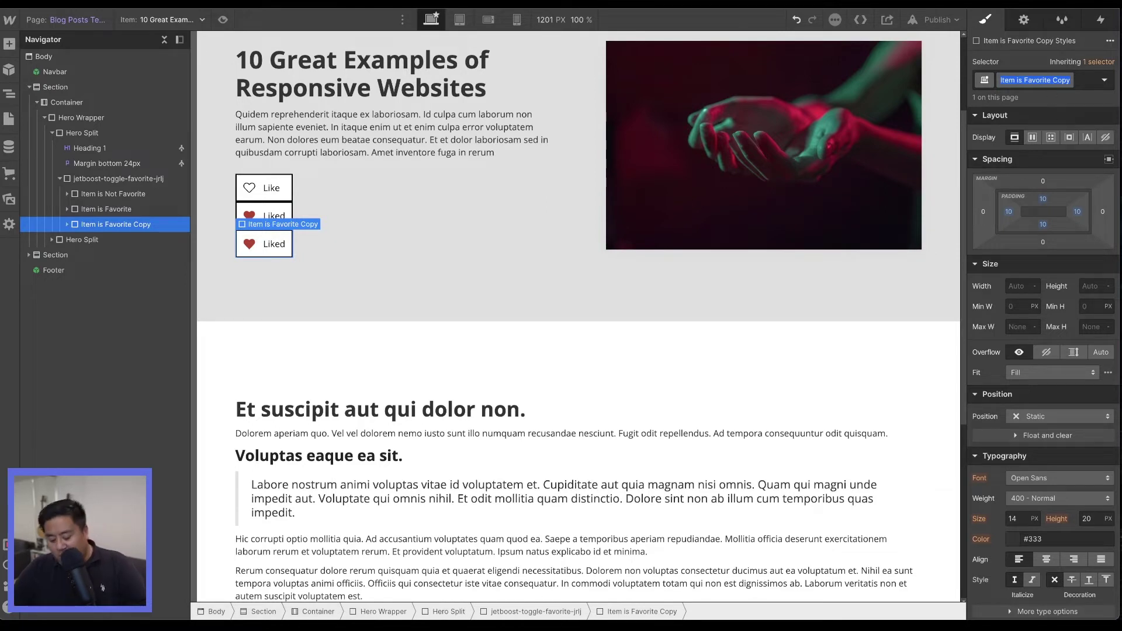
text(Savinf)
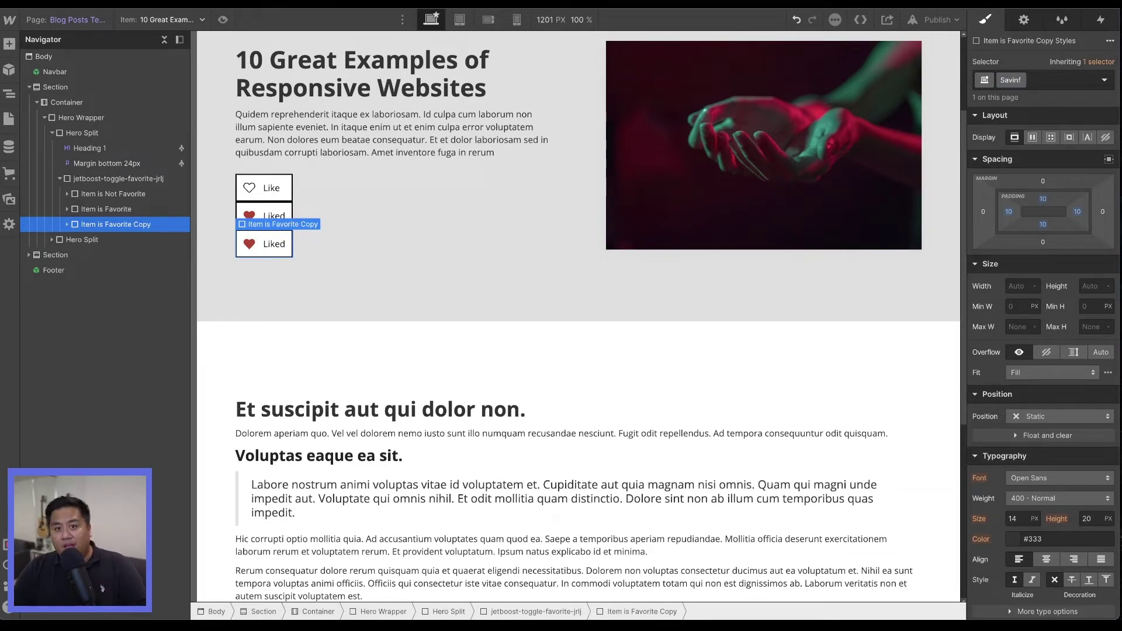
key(BackSpace)
text(g Favo)
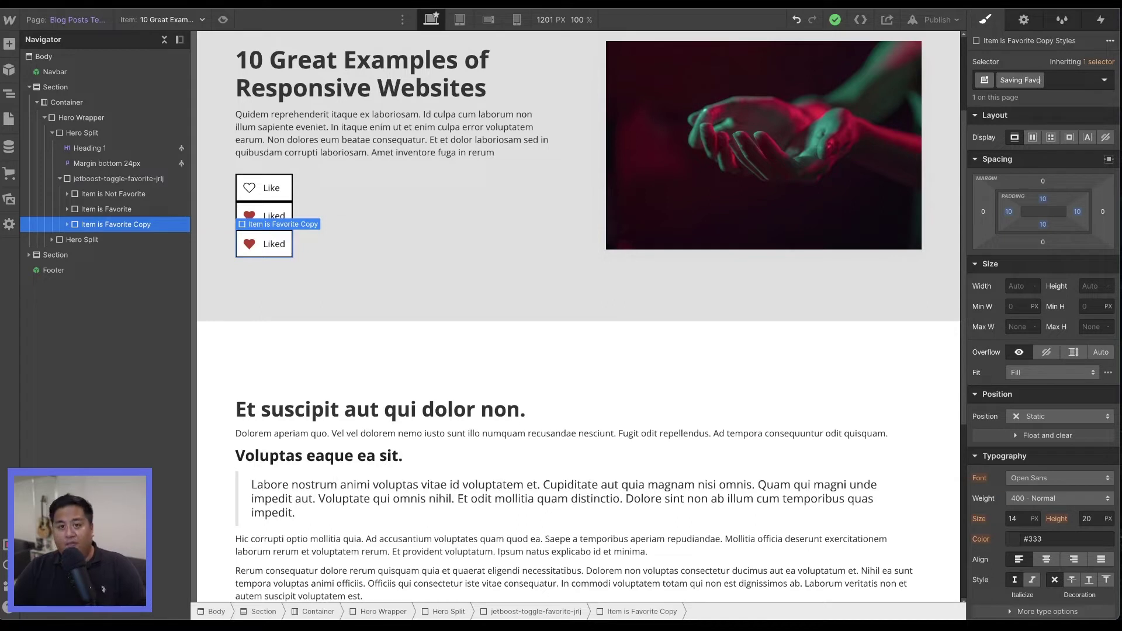
text(rite)
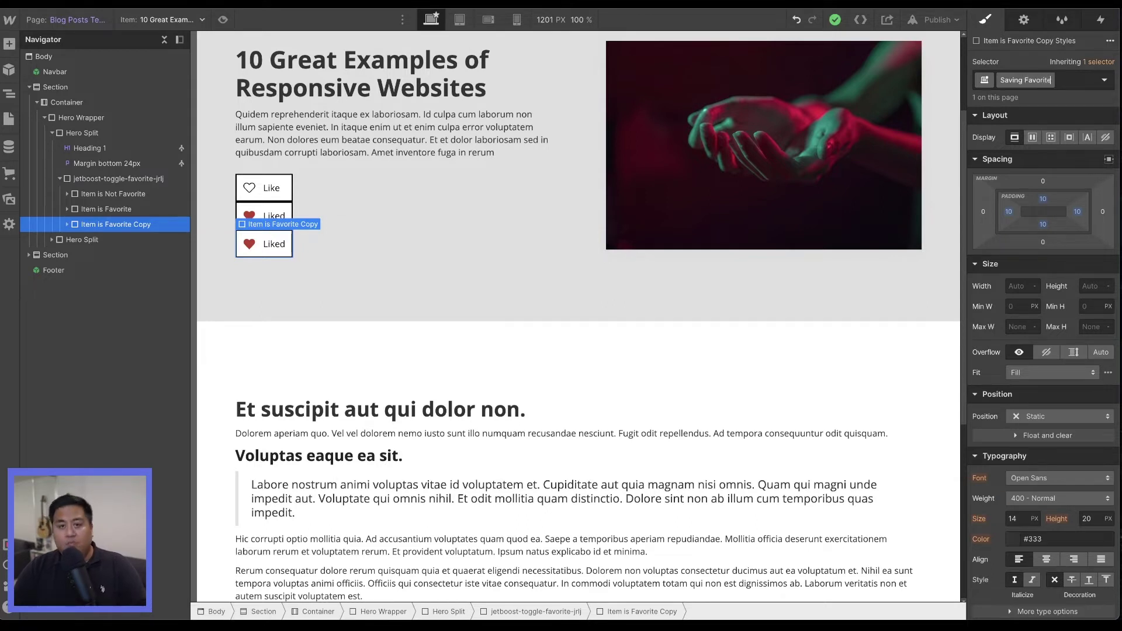
click(493, 297)
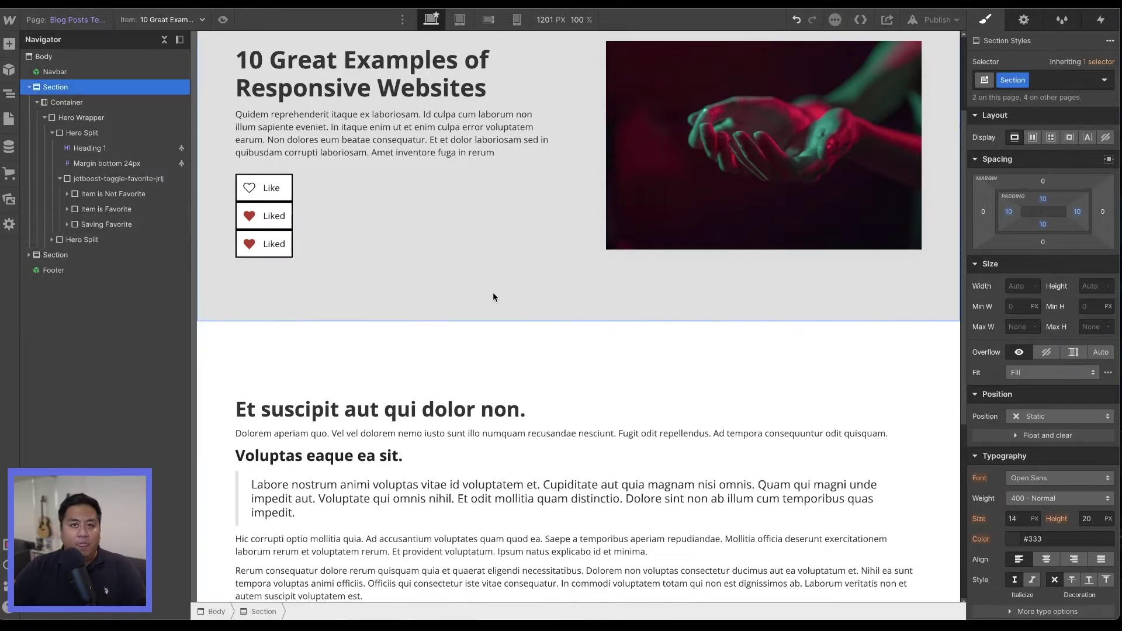
- Delete the third button's heart image and change its text to Saving..
click(252, 246)
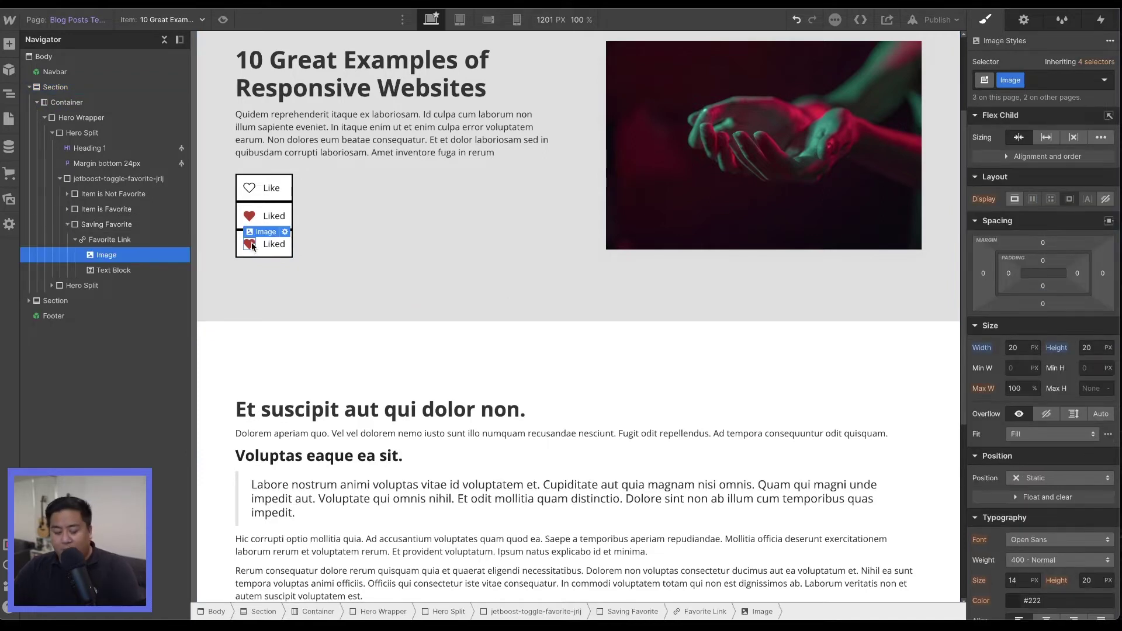
key(Delete)
double_click(257, 245)
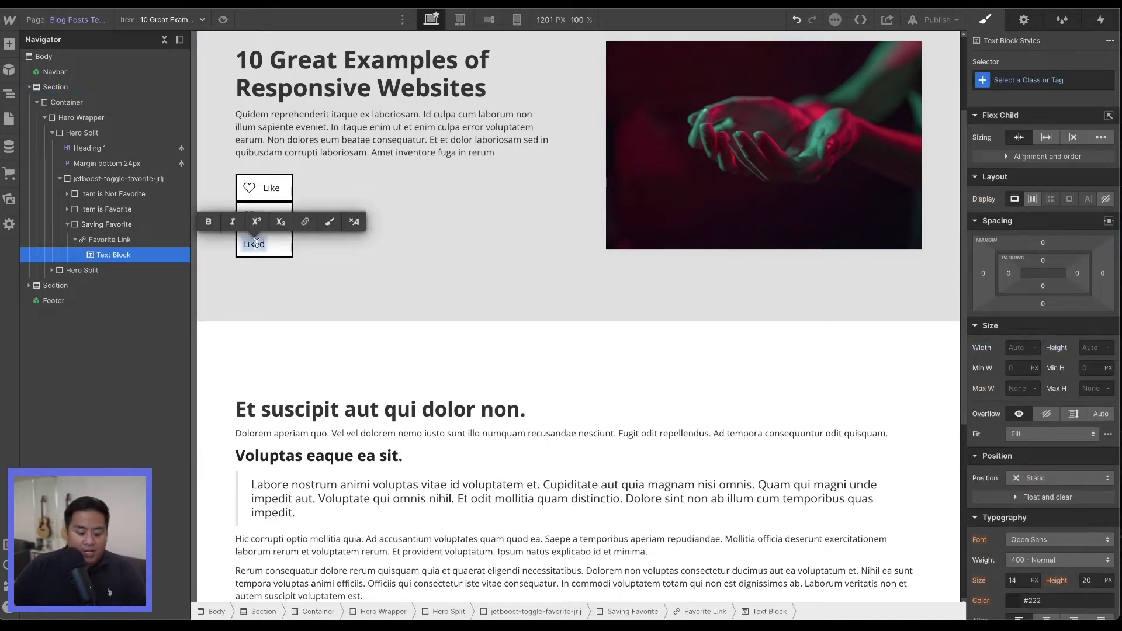
text(Savin)
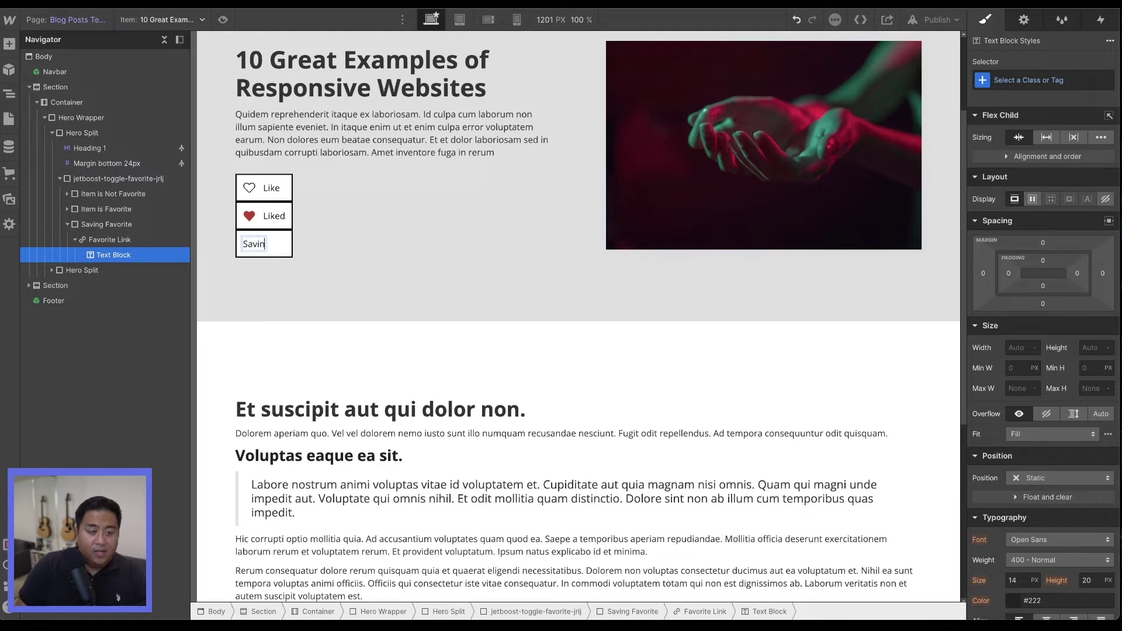
text(g...)
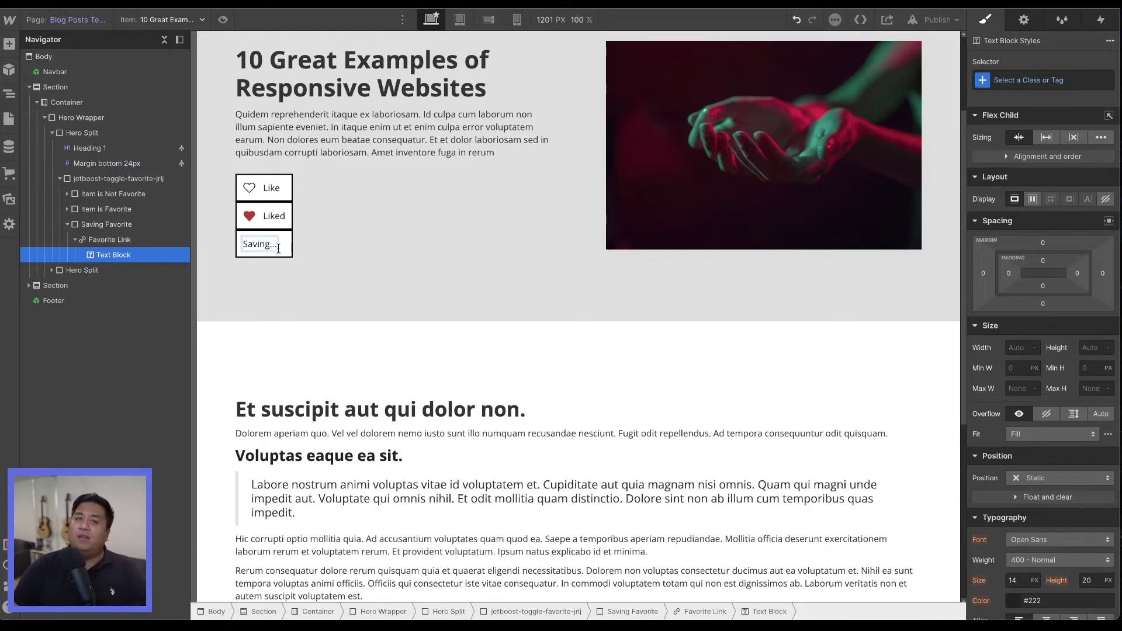
click(313, 280)
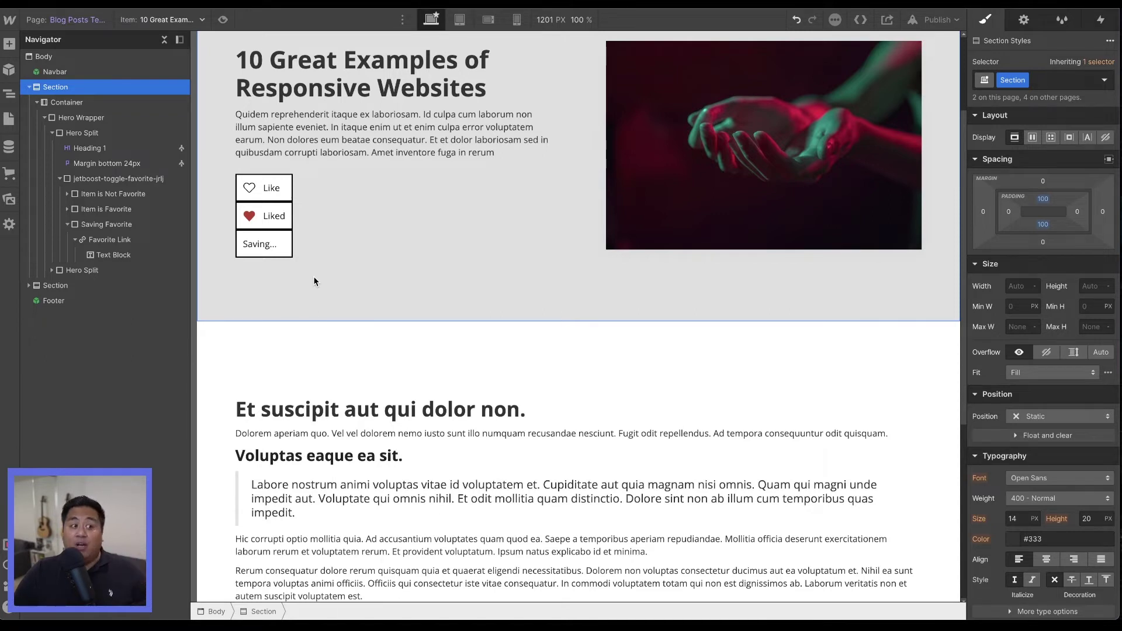
click(67, 225)
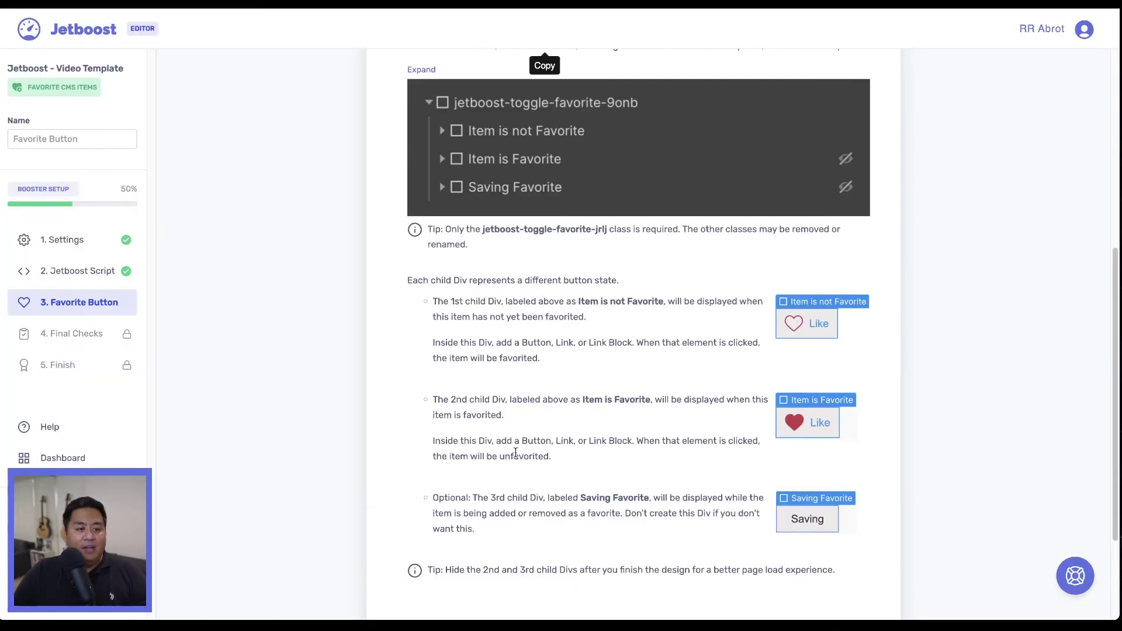
scroll(515, 452, down, 3)
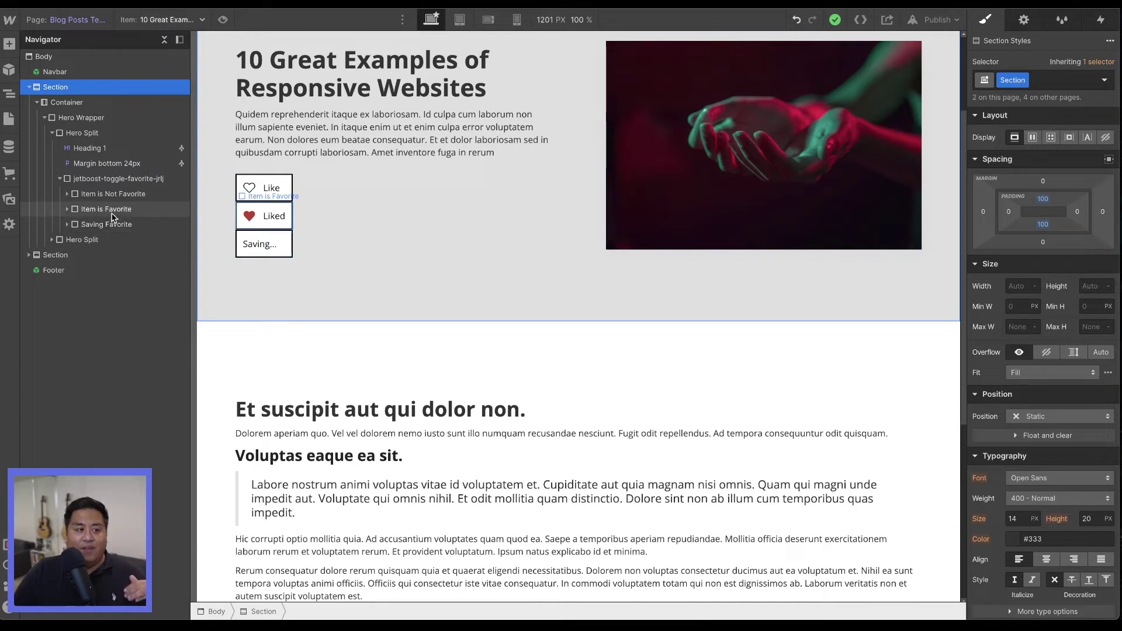
- Set Display to None on Item is Favorite and Saving Favorite, leaving only Like visible
click(109, 210)
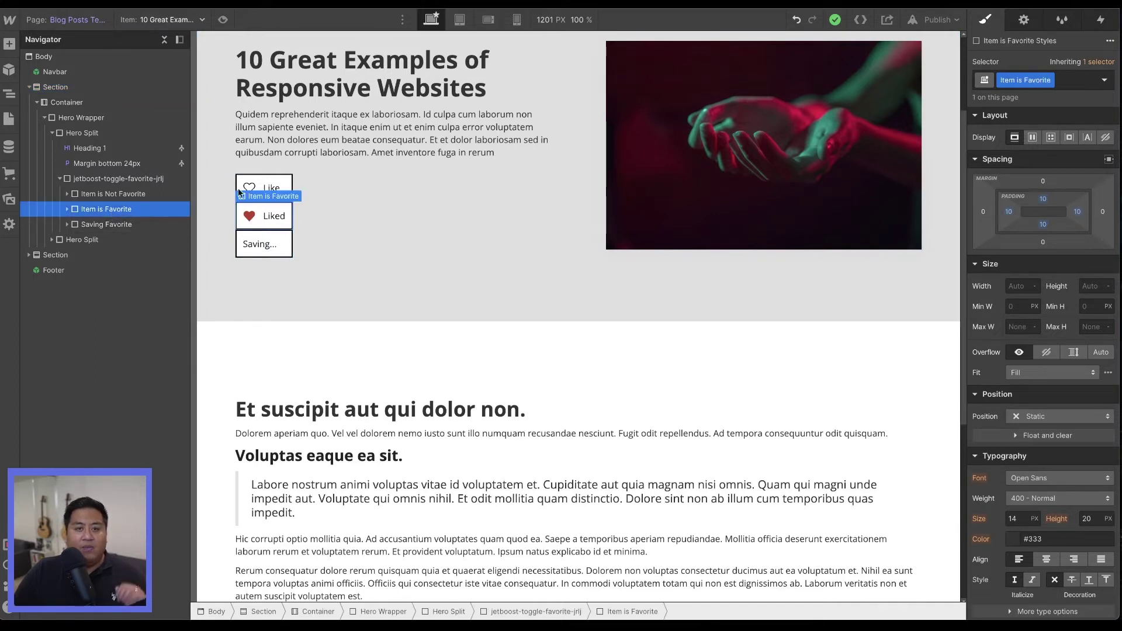
click(1105, 137)
click(107, 223)
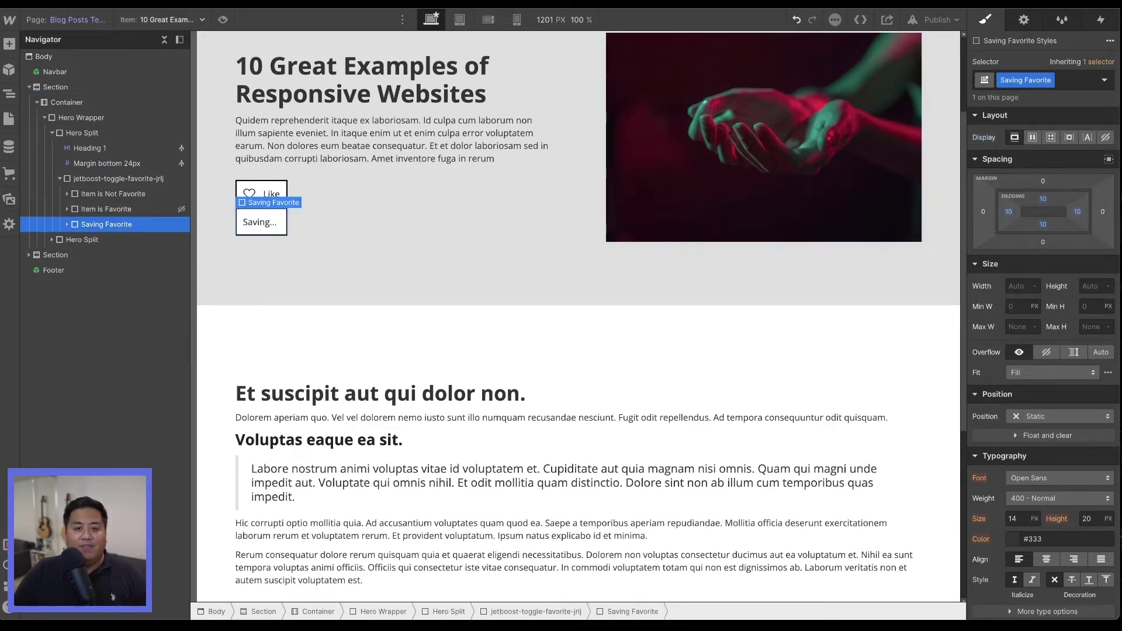
click(1105, 137)
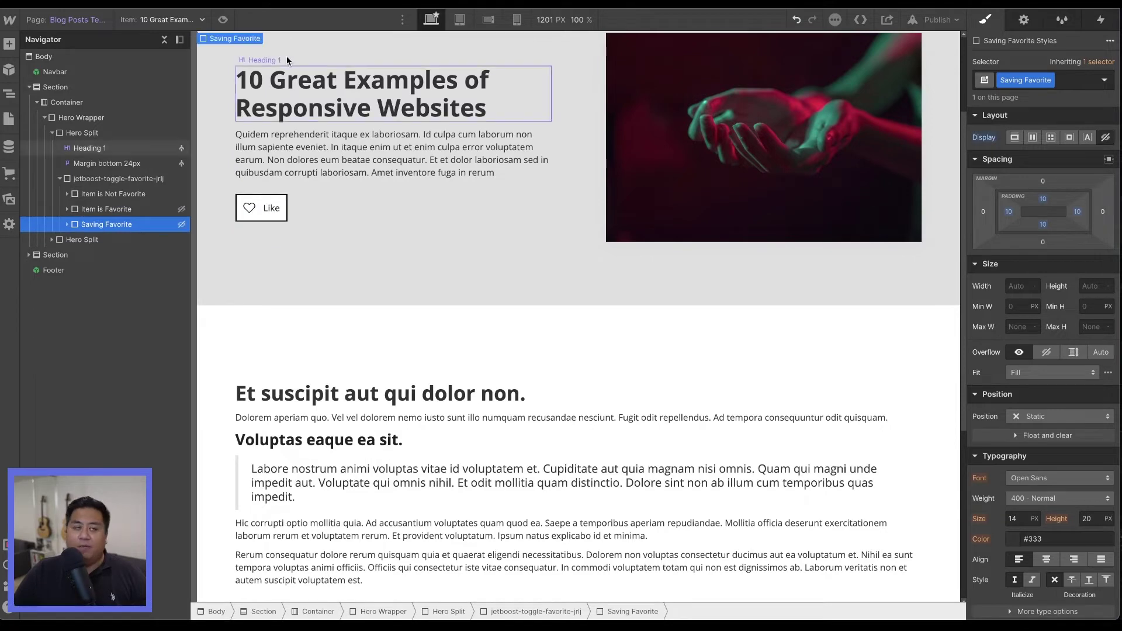
key(alt+Tab)
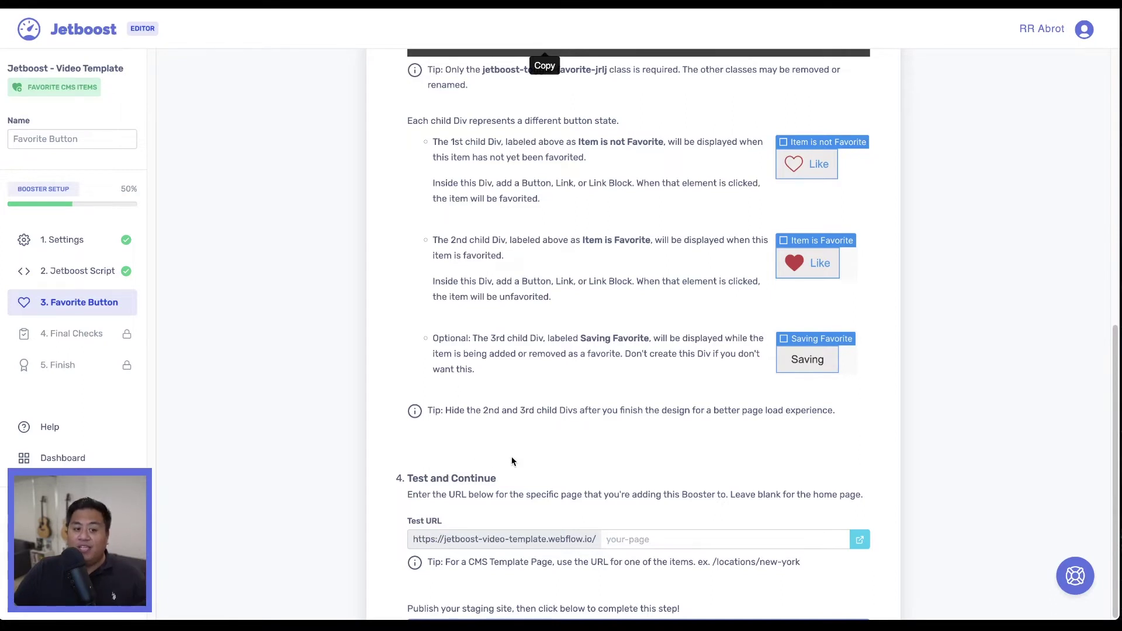
scroll(512, 462, down, 1)
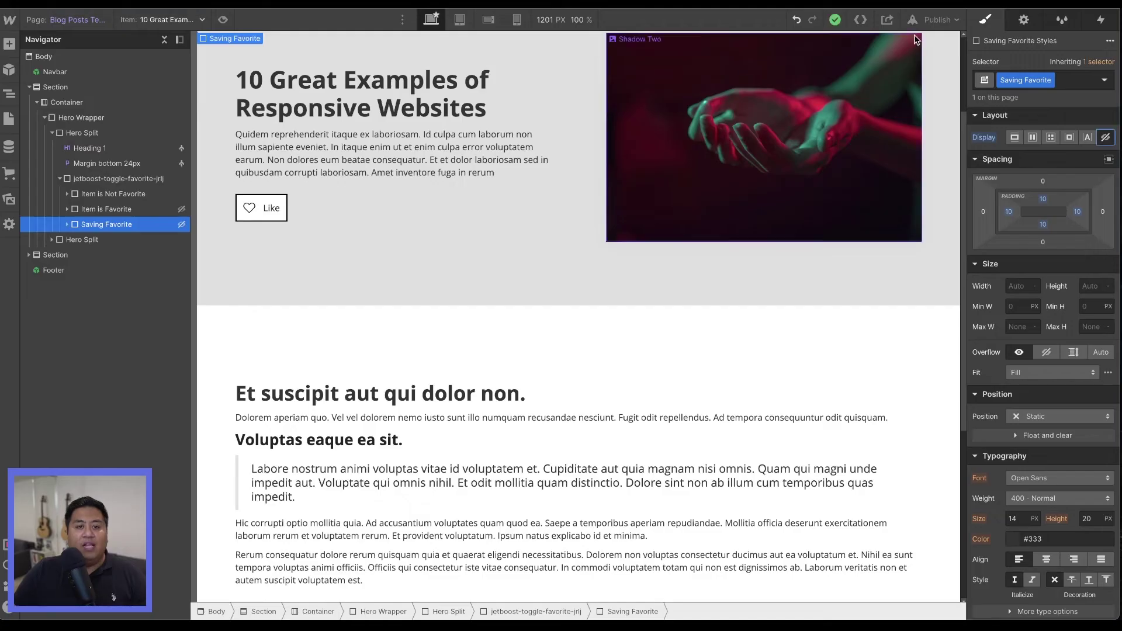
- Publish the site to the webflow.io staging domain and check the live site
click(946, 26)
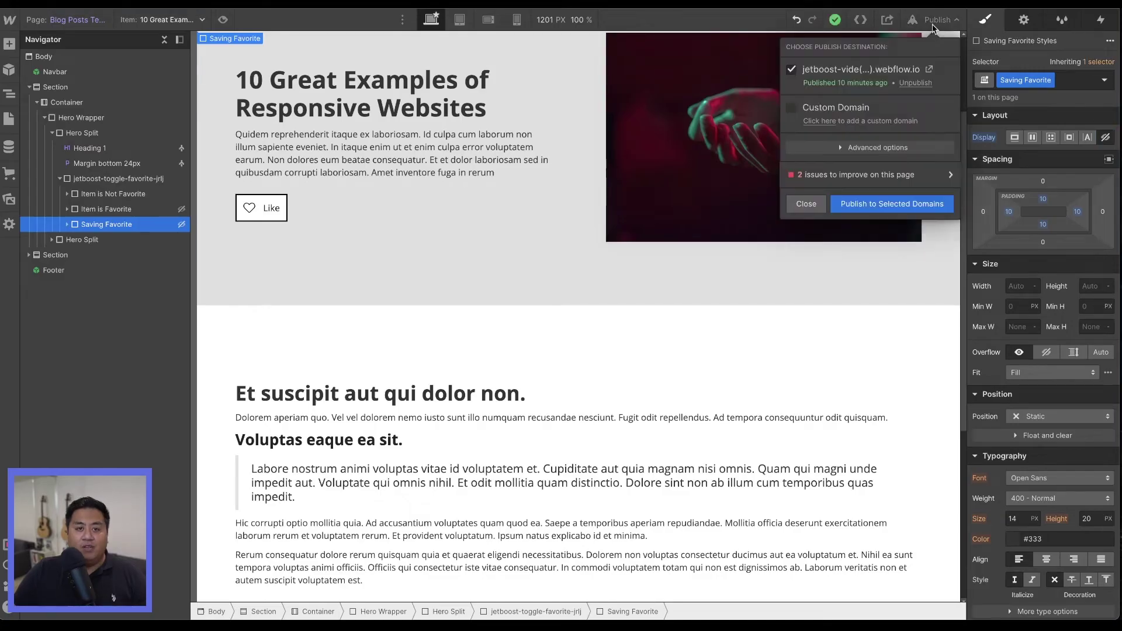
click(881, 206)
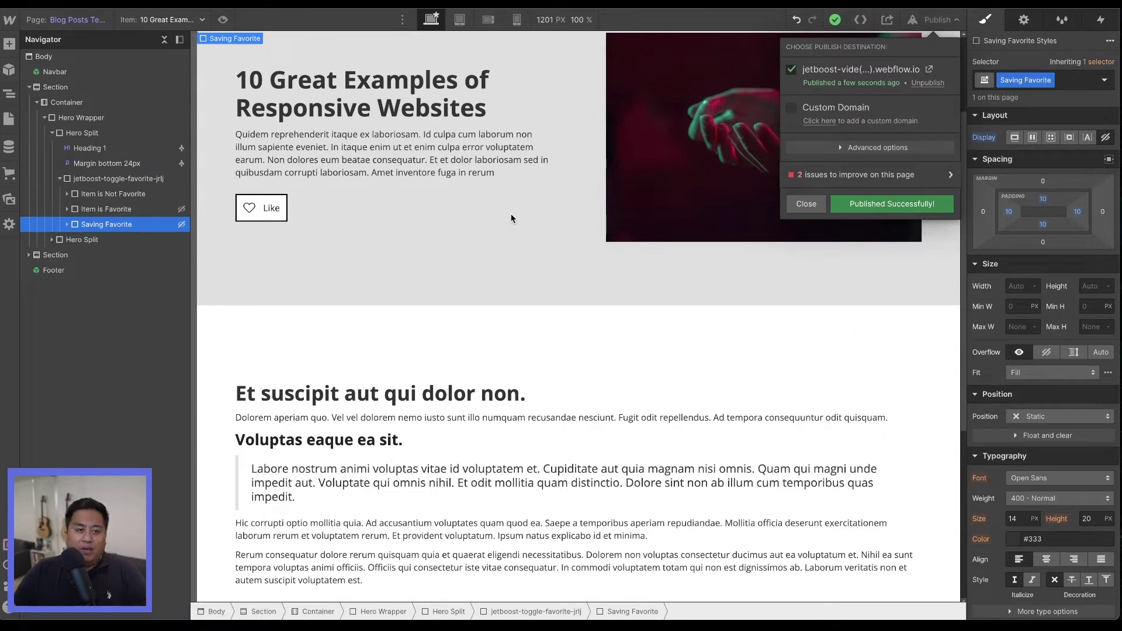
click(932, 72)
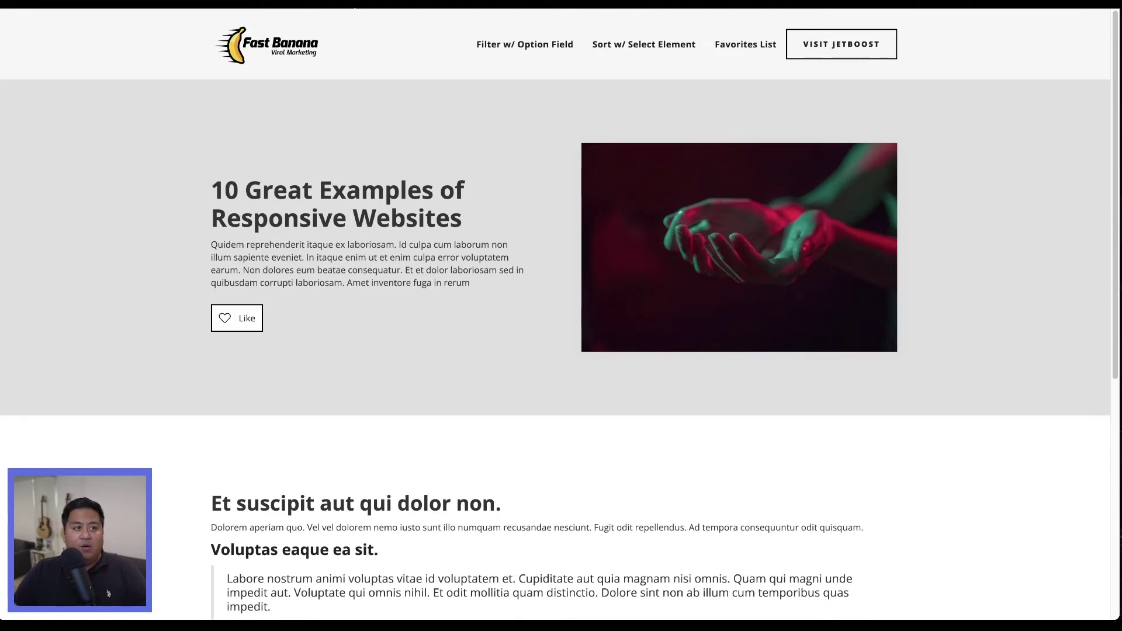
key(ctrl+w)
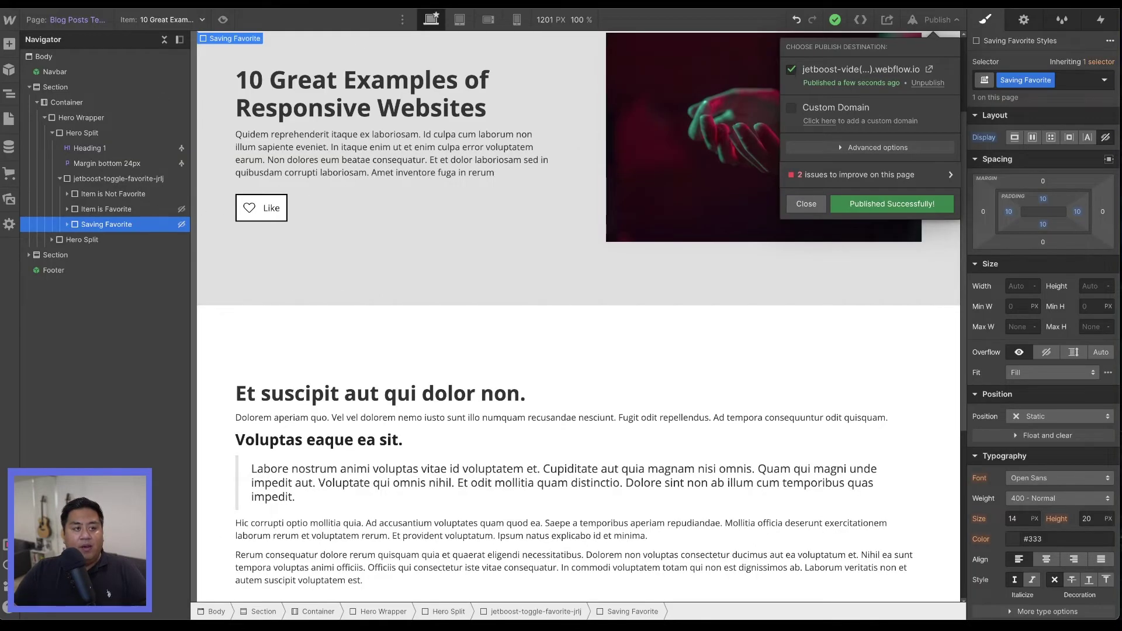
key(ctrl+Tab)
click(628, 476)
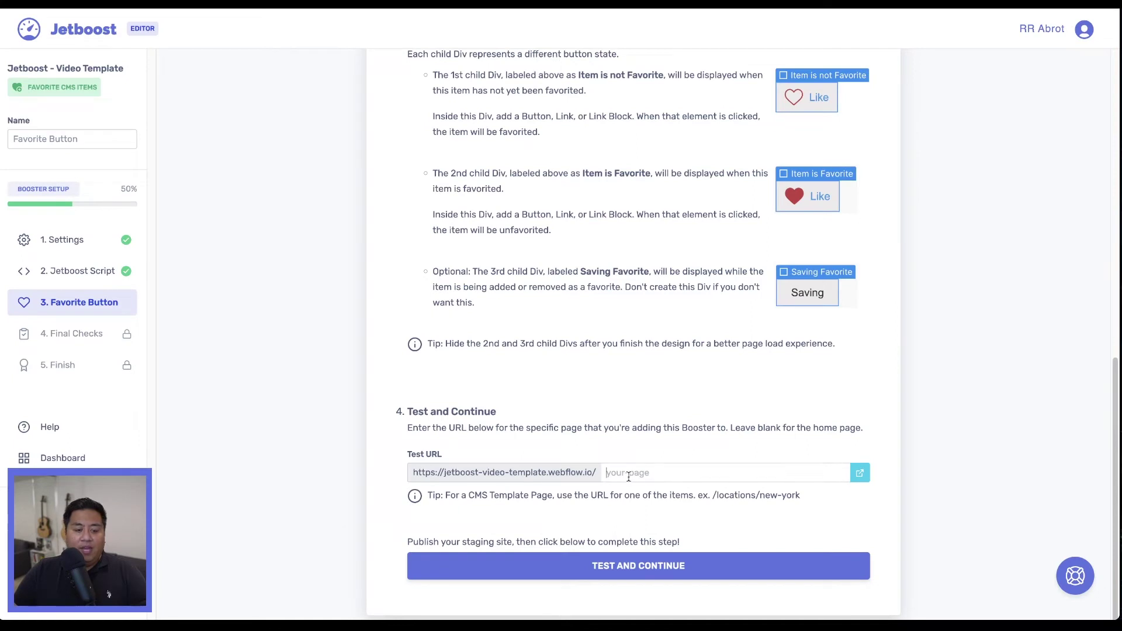
- Set the Test URL to post/10-great-examples-of-responsive-websites, verify the page, then test and continue
text(post/10-great-examples-of-responsive-websites)
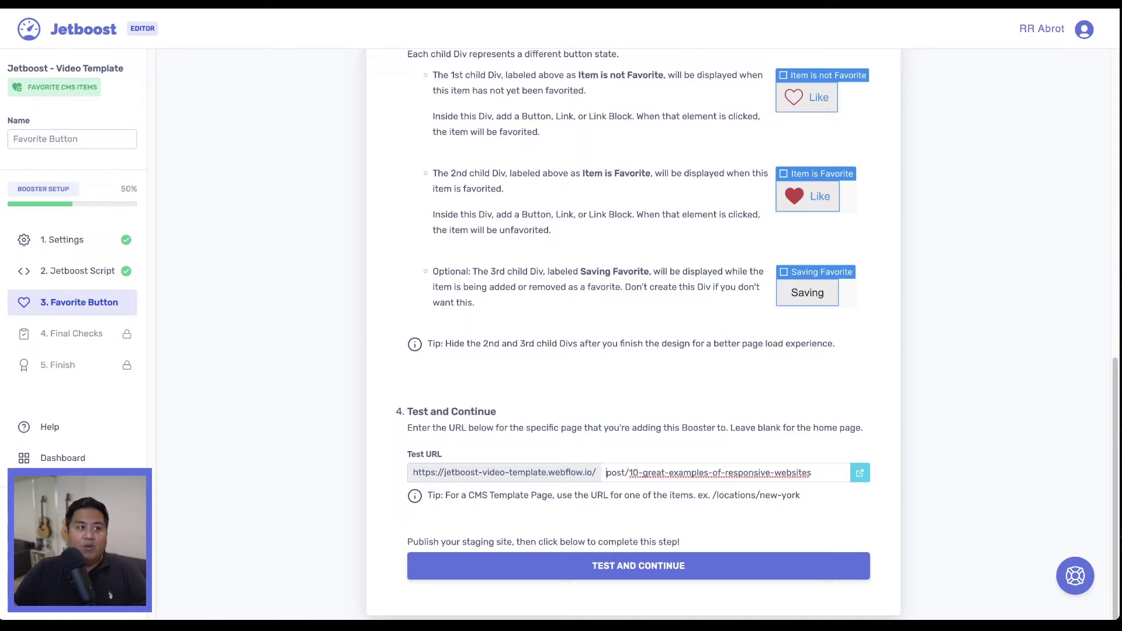
click(861, 474)
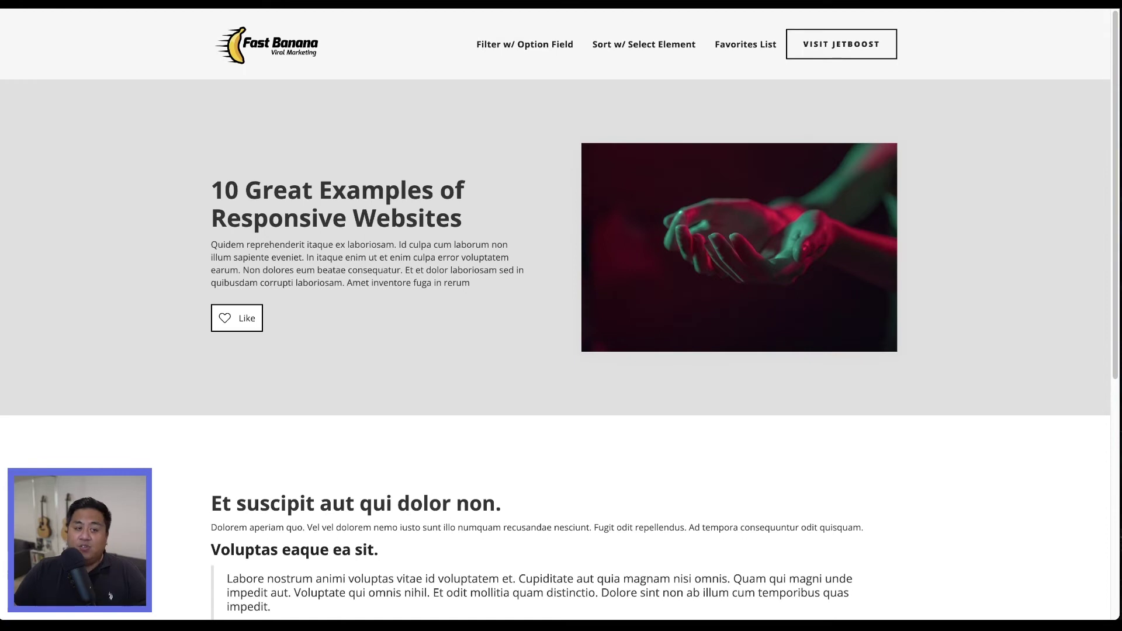
key(ctrl+w)
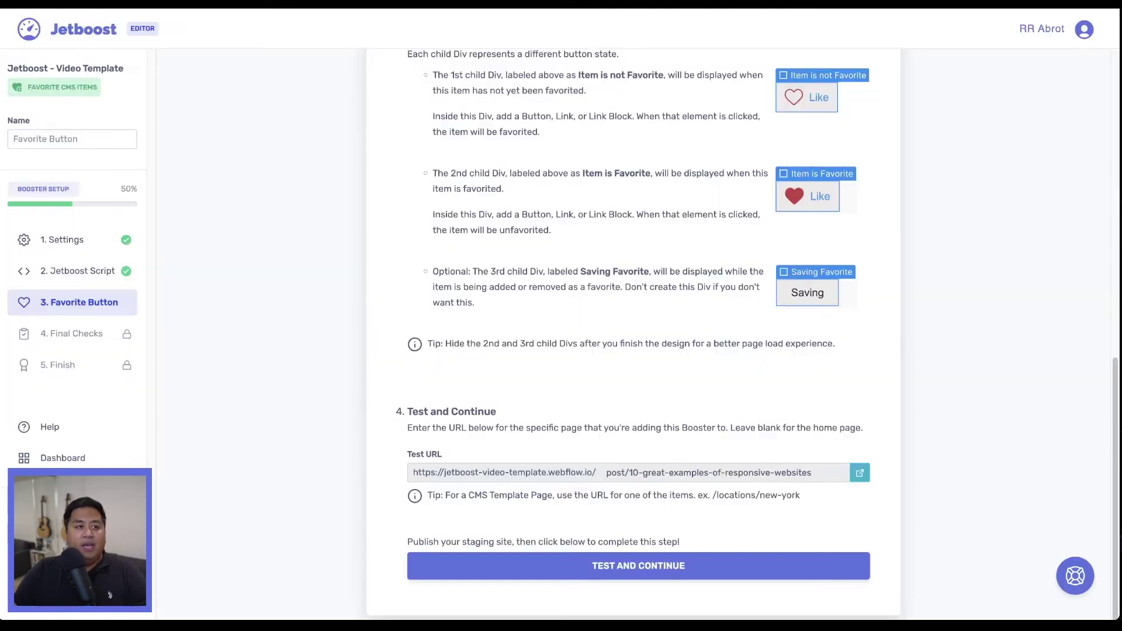
click(606, 572)
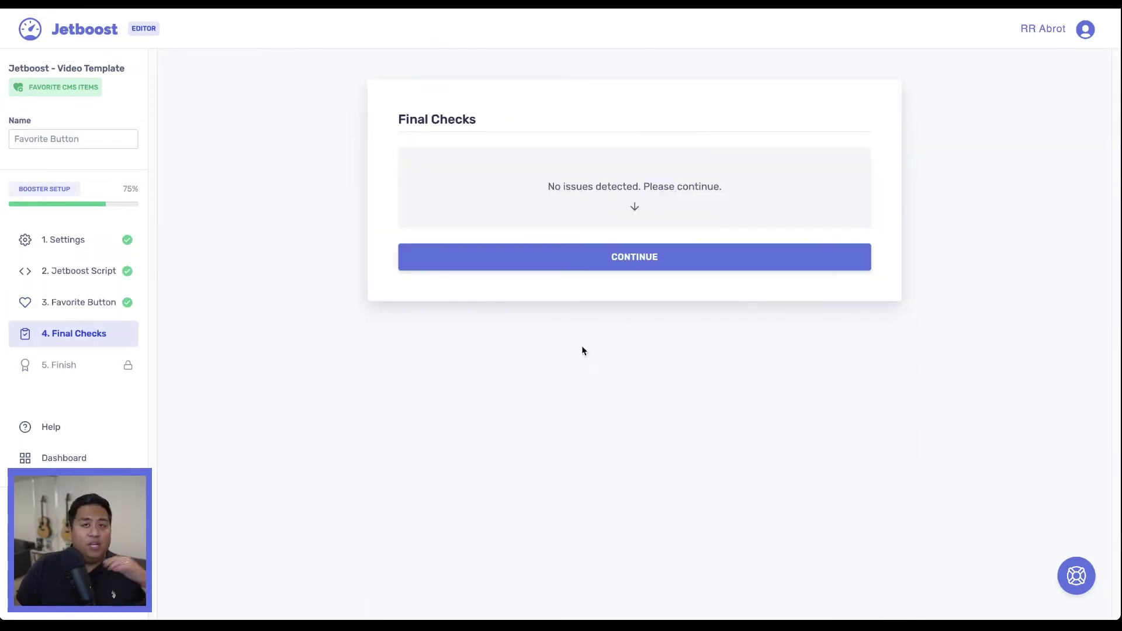
- Pass Final Checks, then test the Like button on the staging post toggles to Liked
click(631, 257)
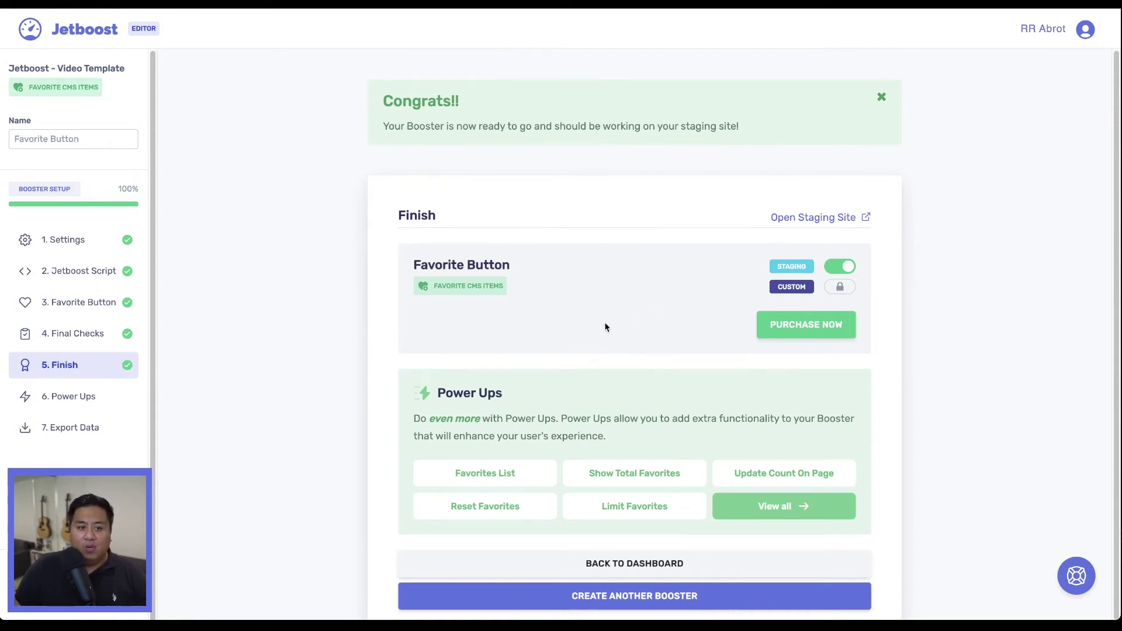
click(825, 221)
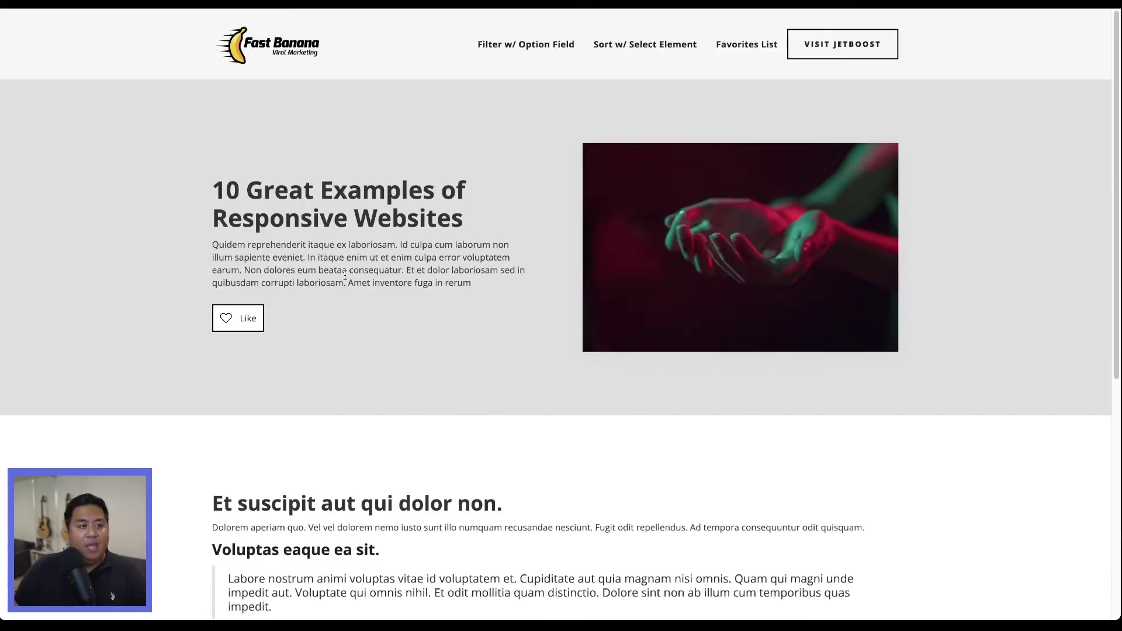
click(250, 324)
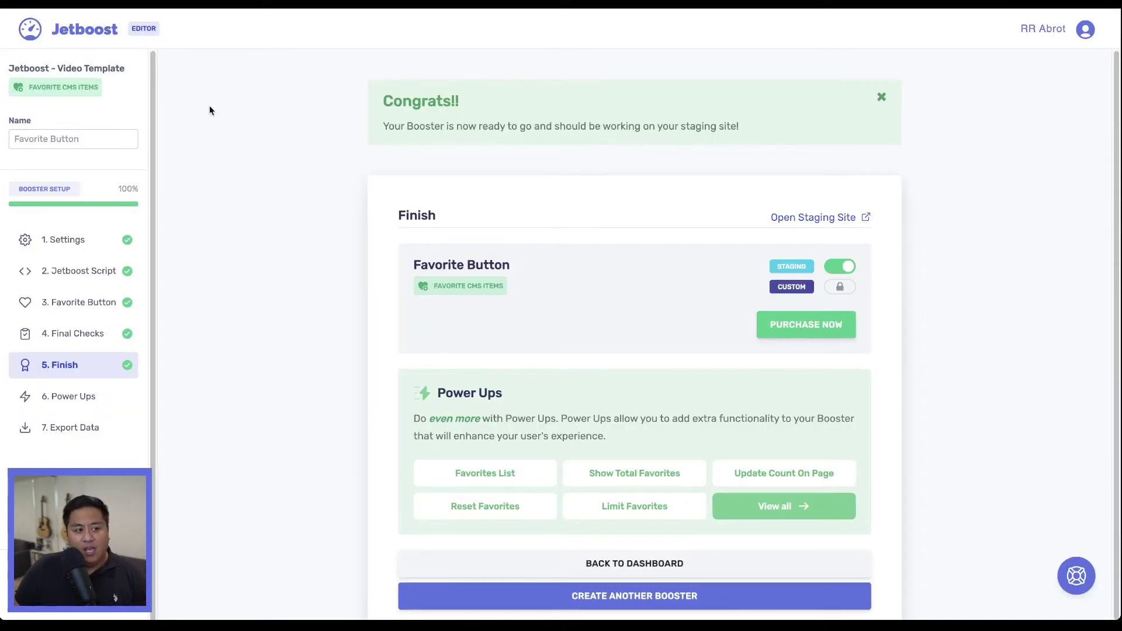
- Change the Favorite Button placement to Collection List Item
click(86, 308)
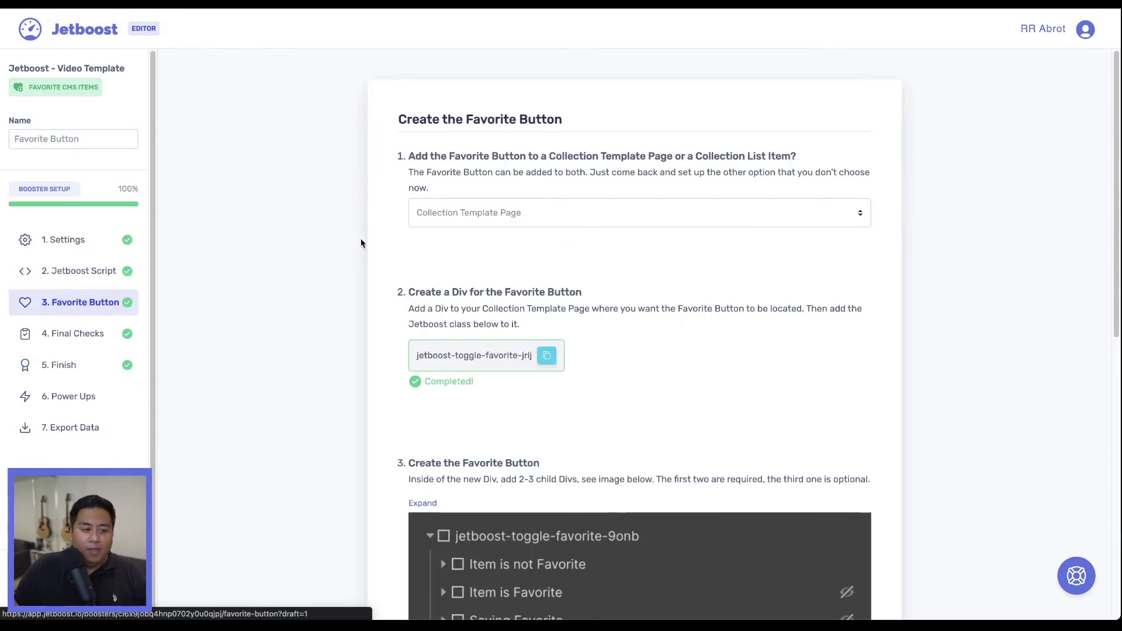
click(485, 214)
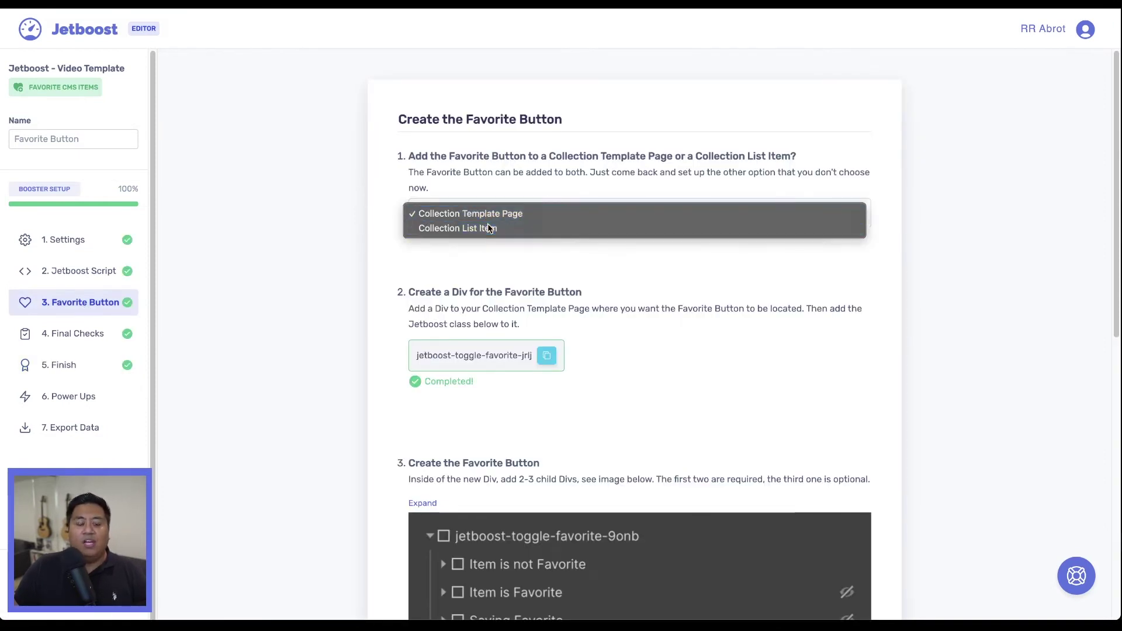
click(488, 228)
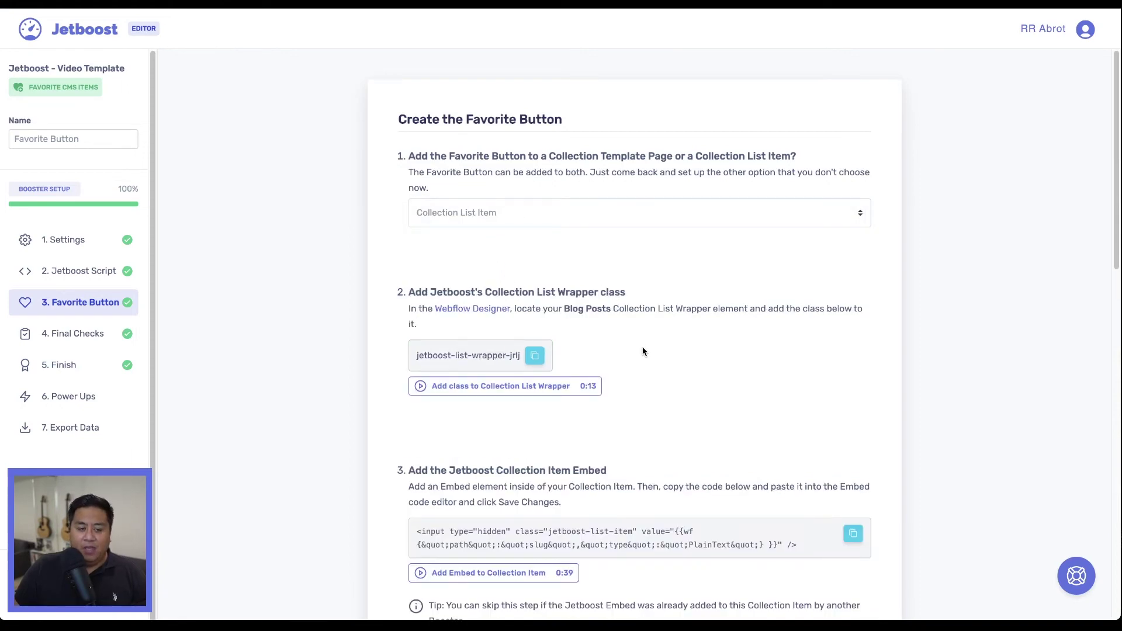
scroll(643, 351, down, 18)
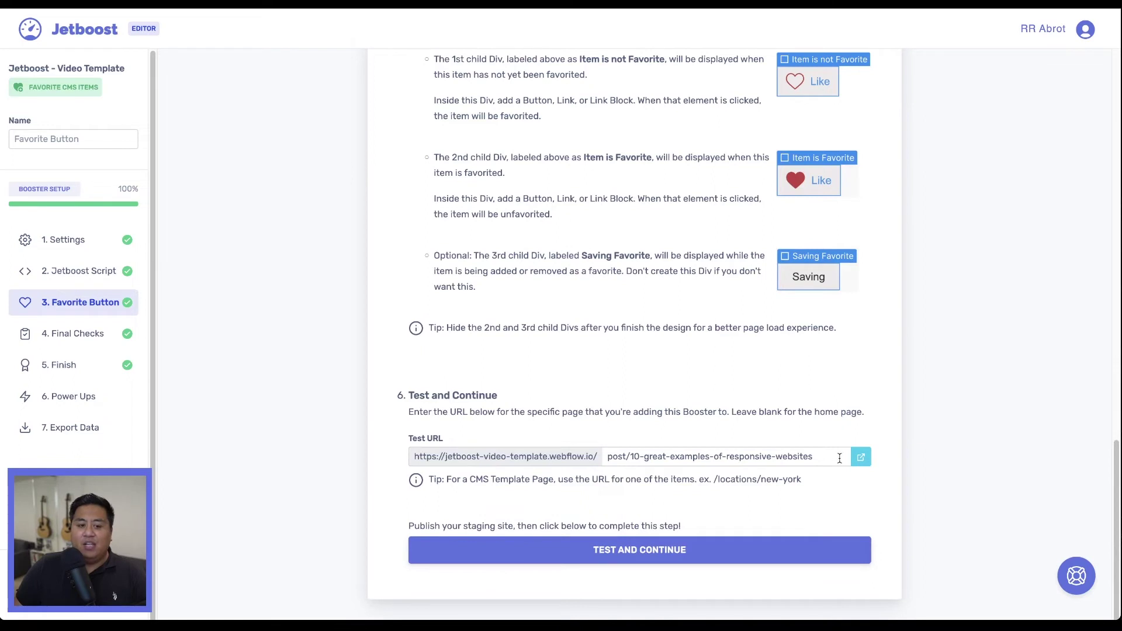
- Clear the Test URL path, run the check on the home page, and open Home in Designer
drag(839, 459, 608, 453)
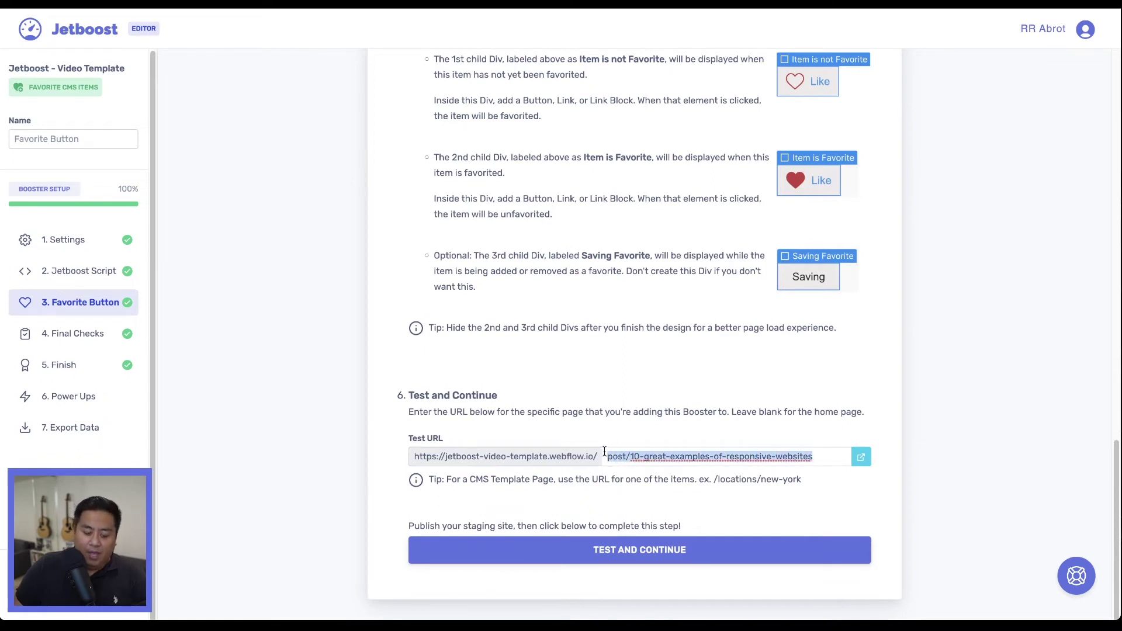
key(BackSpace)
click(666, 556)
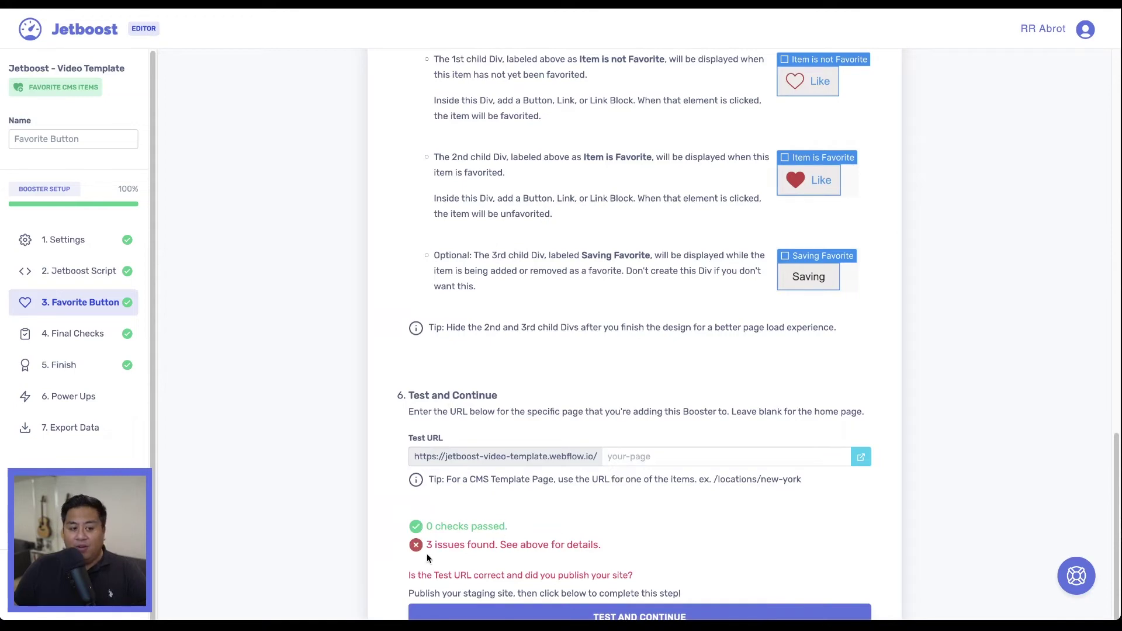
scroll(514, 323, up, 12)
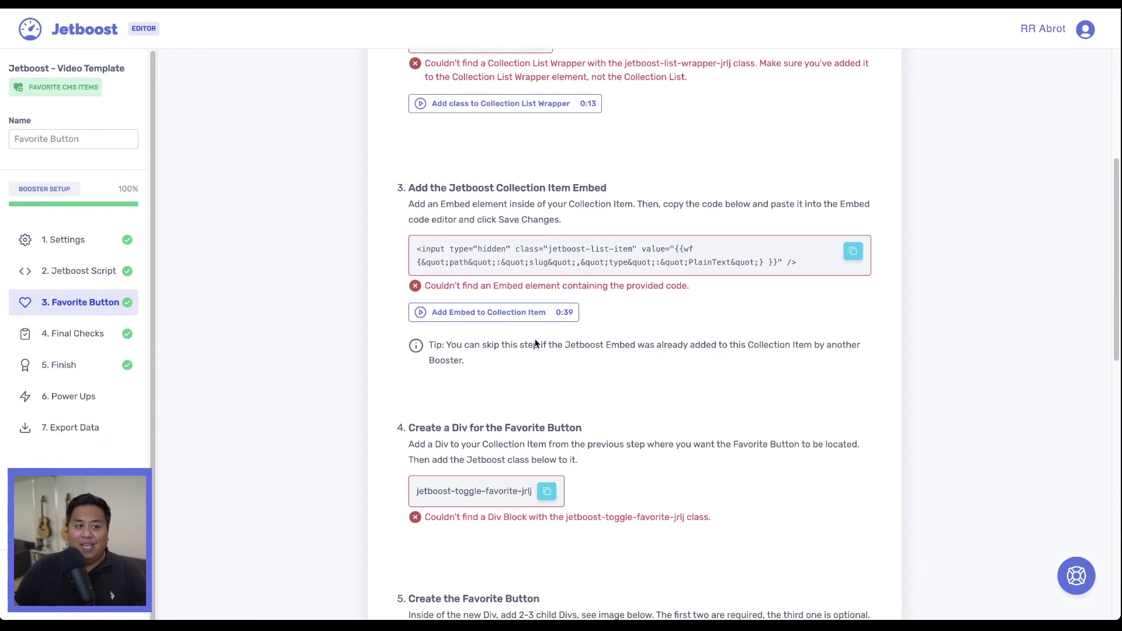
scroll(485, 225, up, 3)
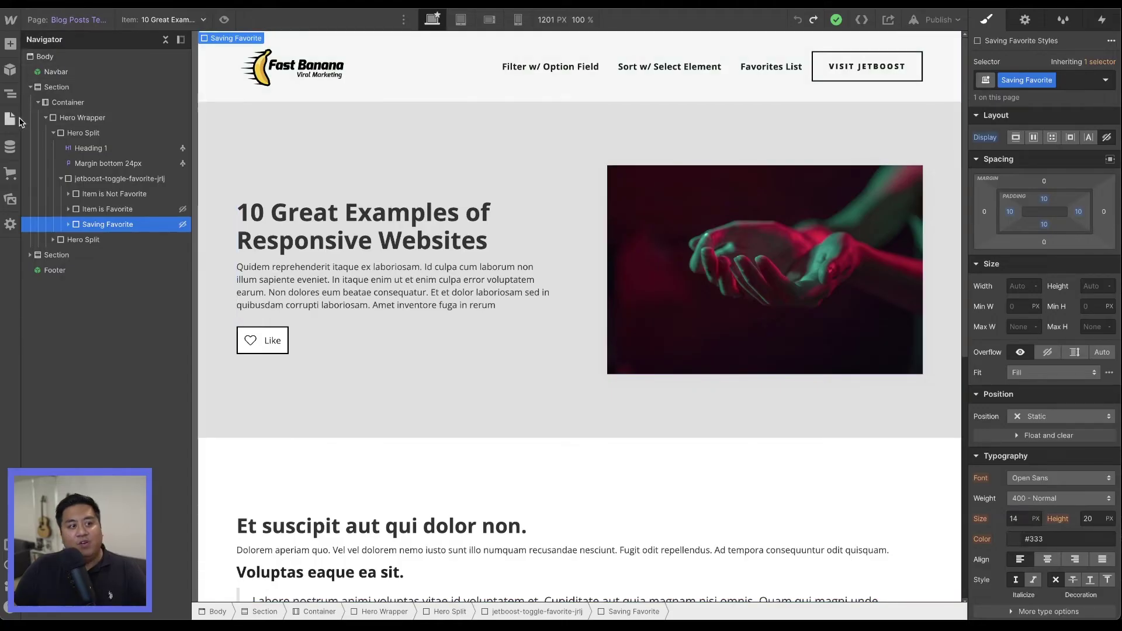
click(10, 118)
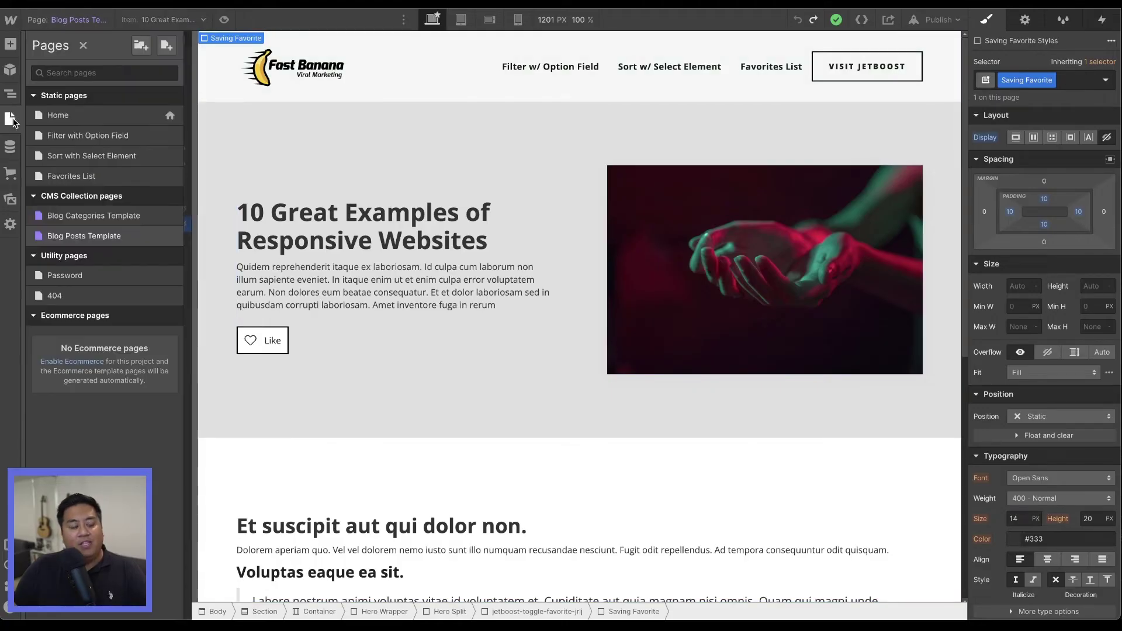
click(70, 114)
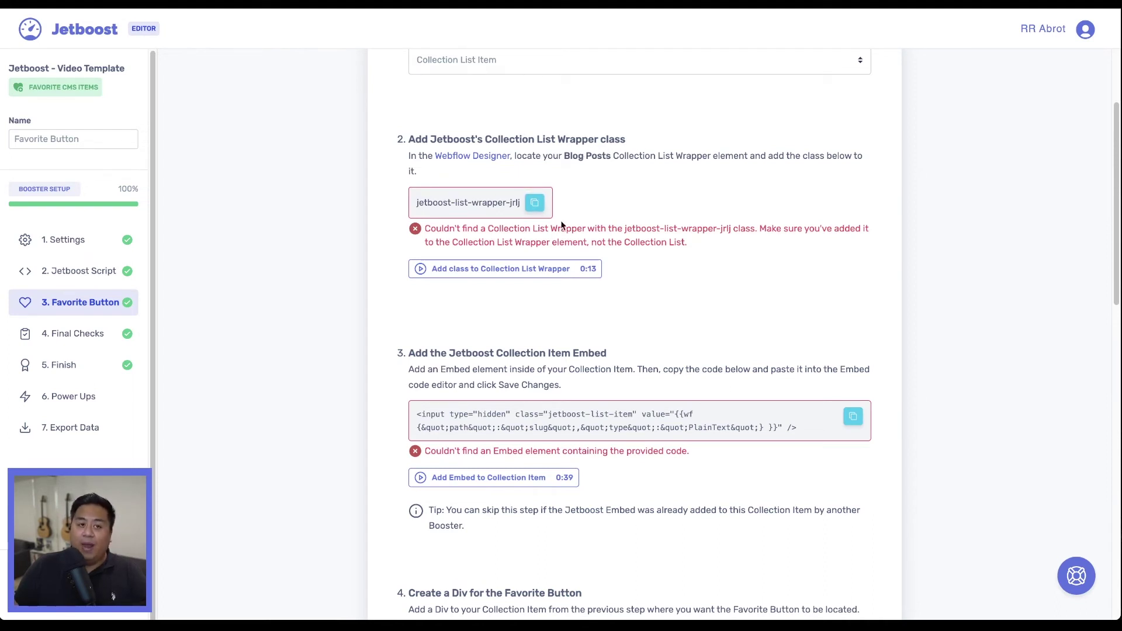
- Give the Home page's Collection List Wrapper the class jetboost-list-wrapper-jrlj
click(534, 202)
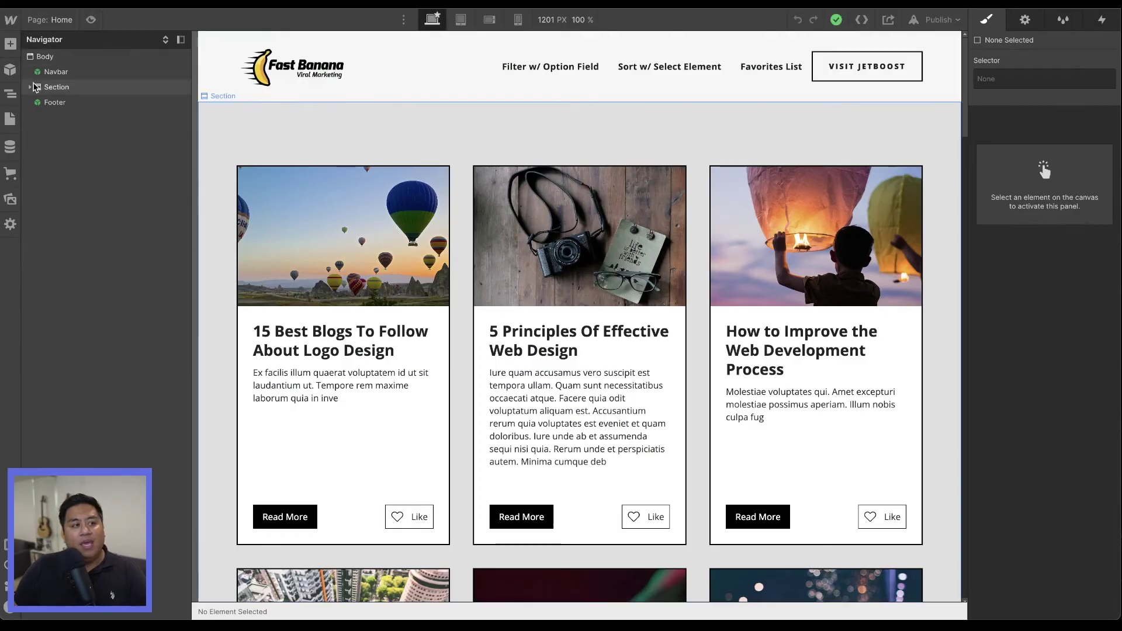
click(28, 87)
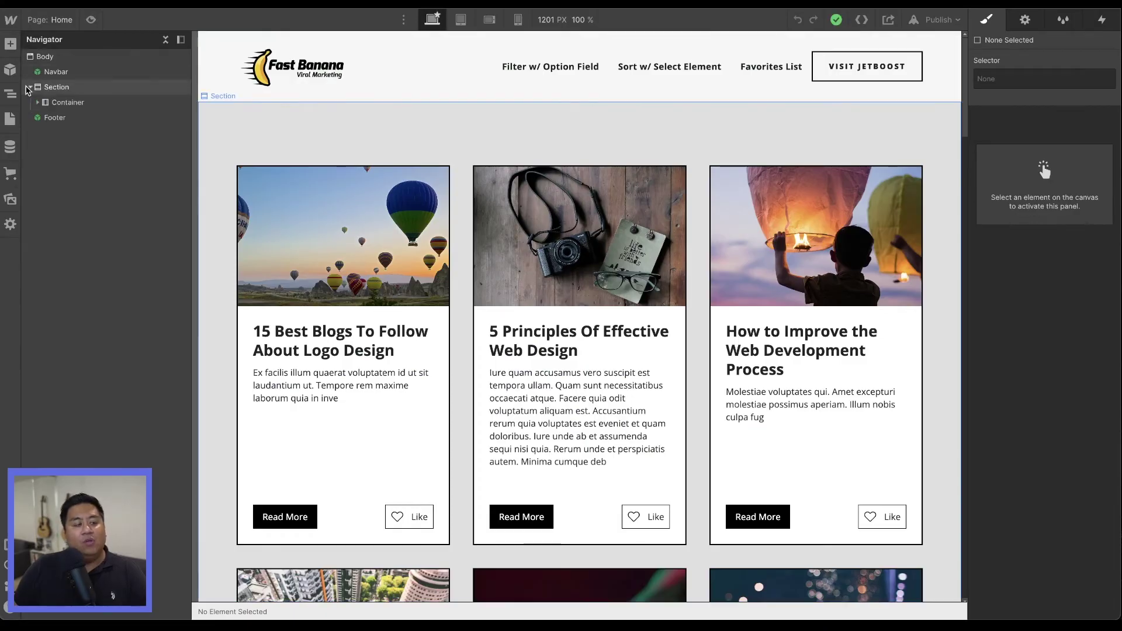
click(37, 103)
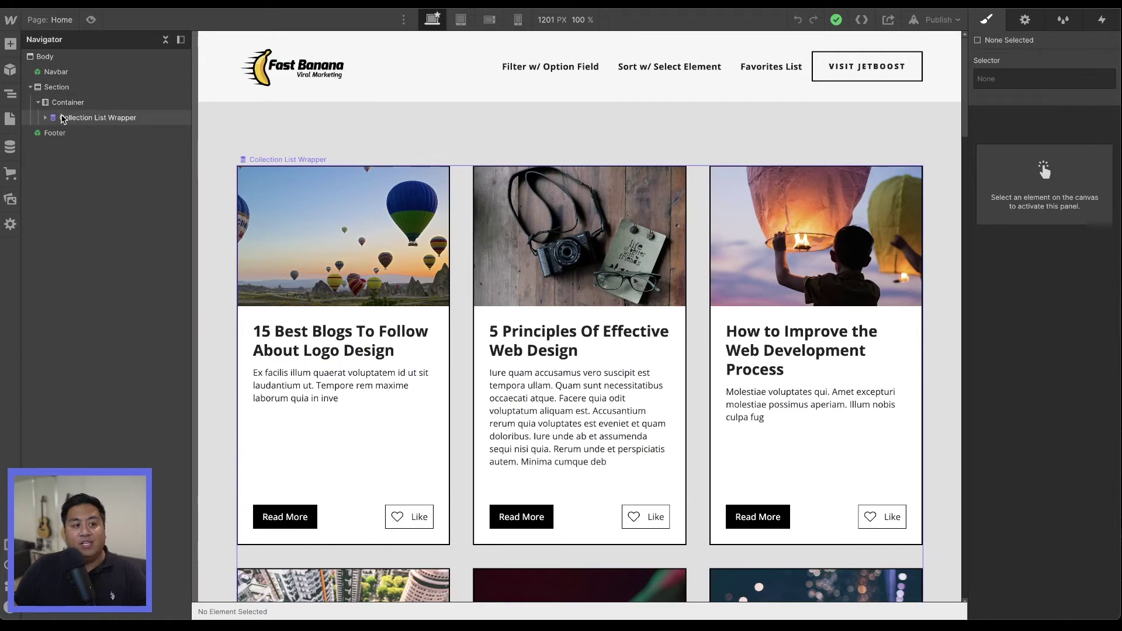
click(63, 119)
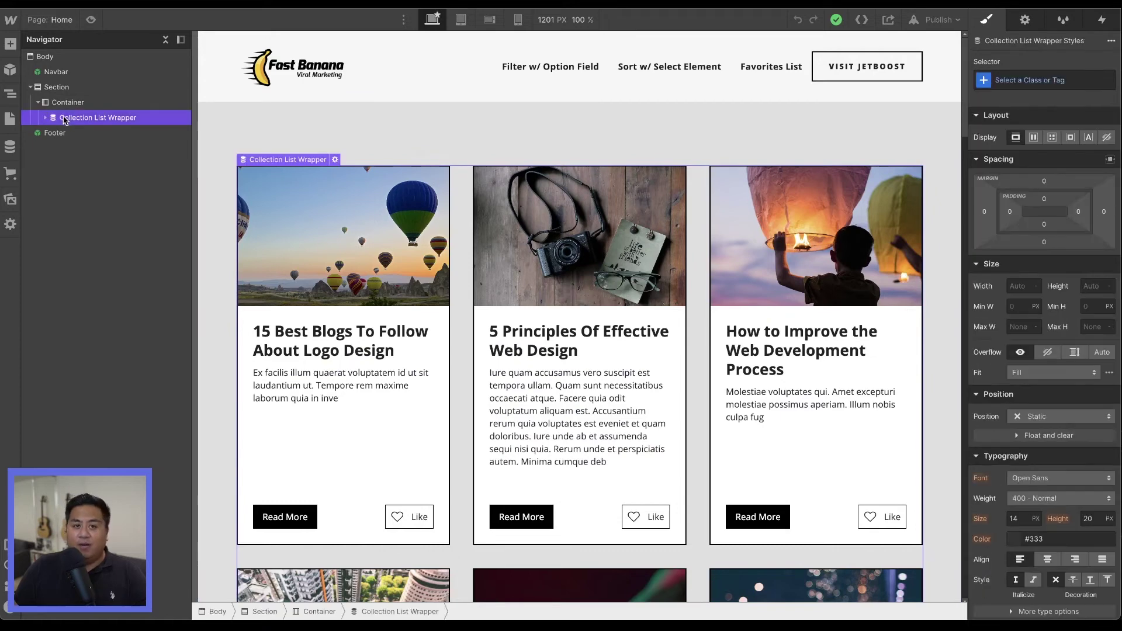
click(1003, 81)
key(ctrl+v)
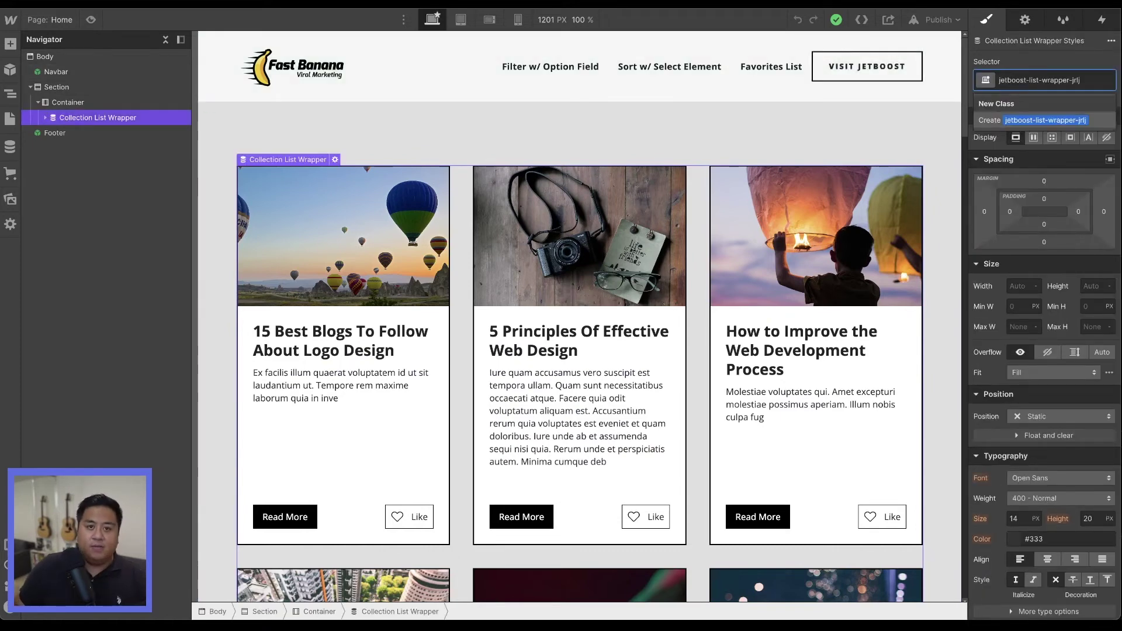
key(Return)
- Copy Jetboost's Collection Item Embed code
key(ctrl+Tab)
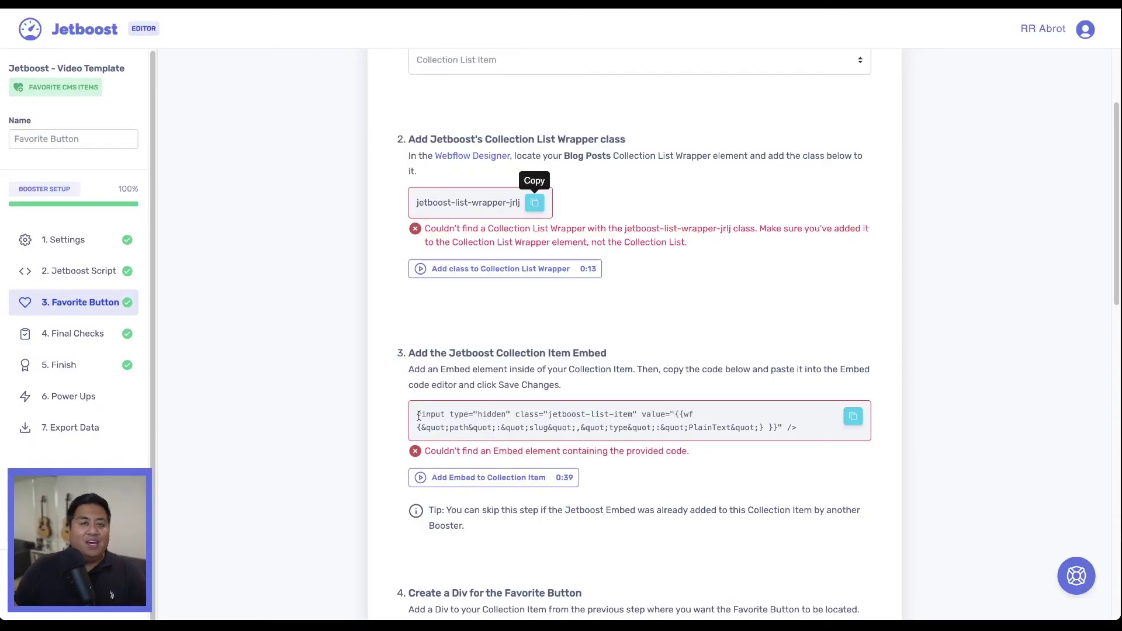
click(852, 417)
key(ctrl+Tab)
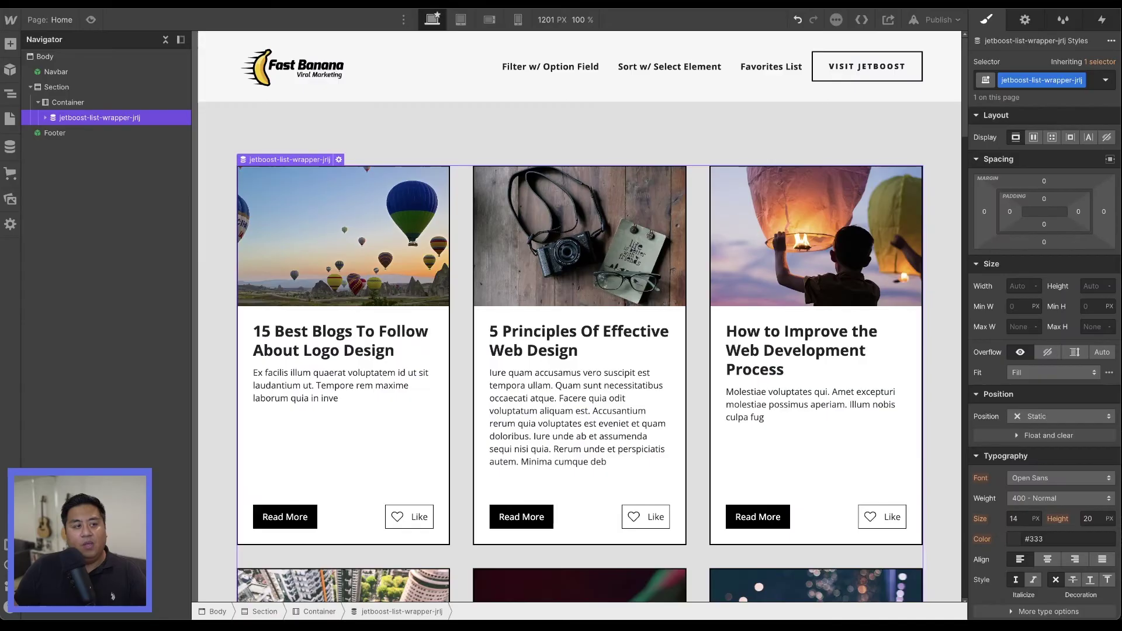
- Add an HTML Embed below the card description containing Jetboost's hidden Slug list-item input
click(273, 384)
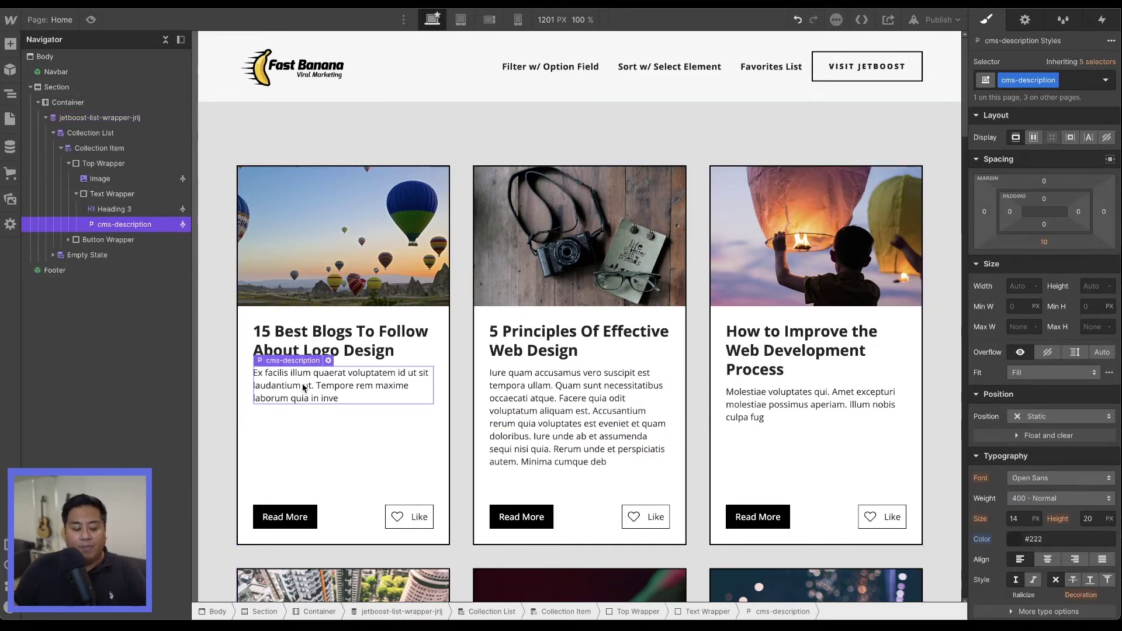
key(ctrl+e)
text(html)
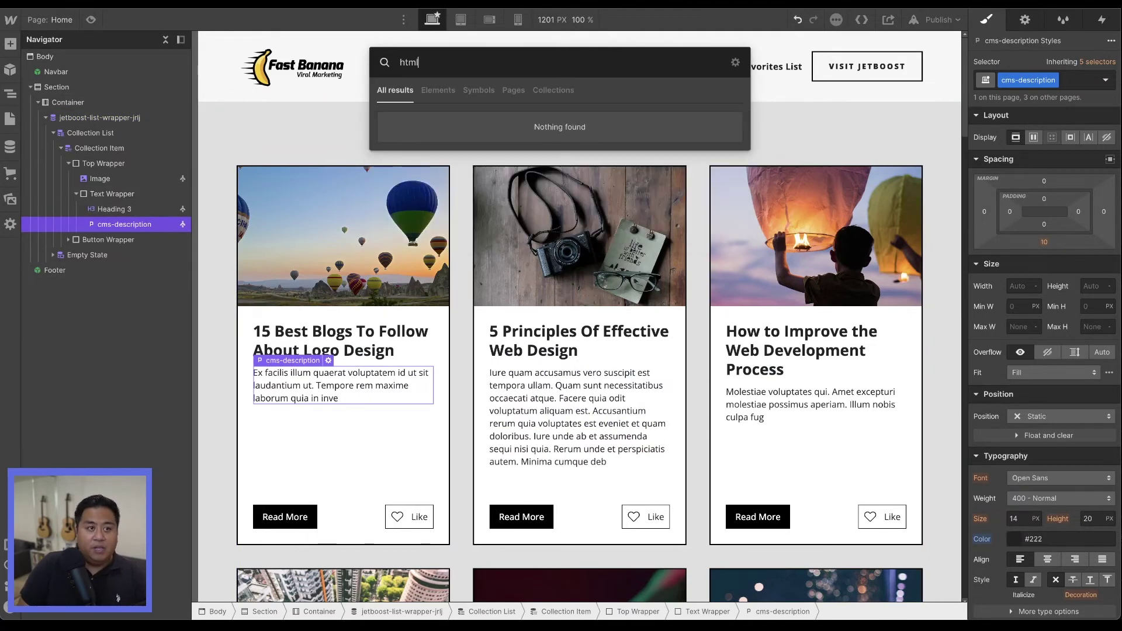
key(BackSpace)
key(BackSpace)
key(BackSpace)
key(BackSpace)
text(embe)
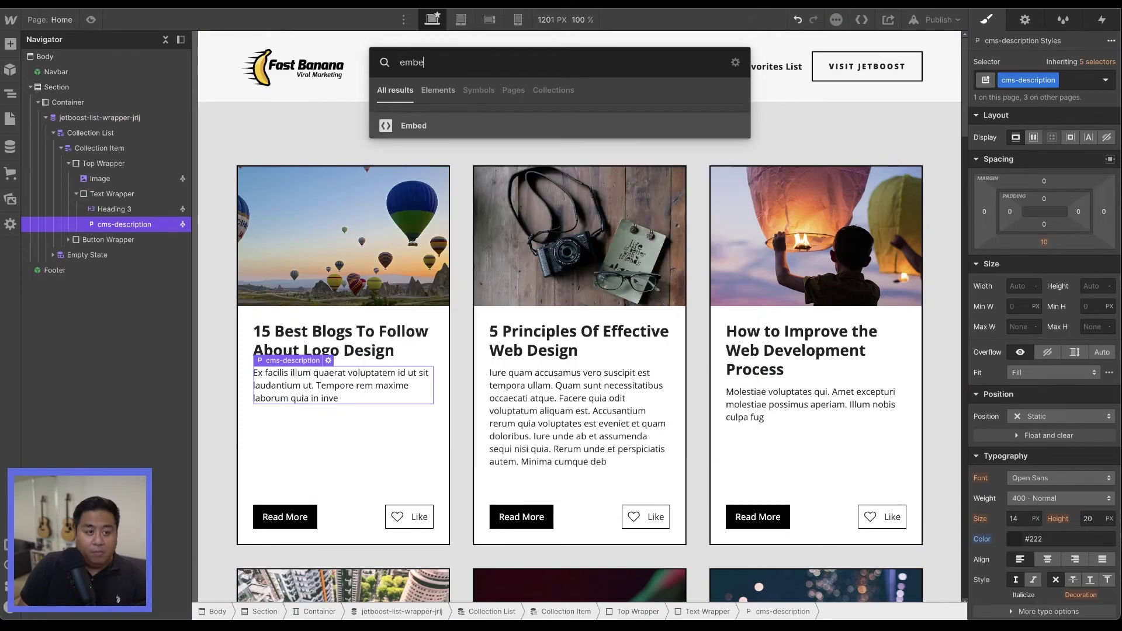
key(Return)
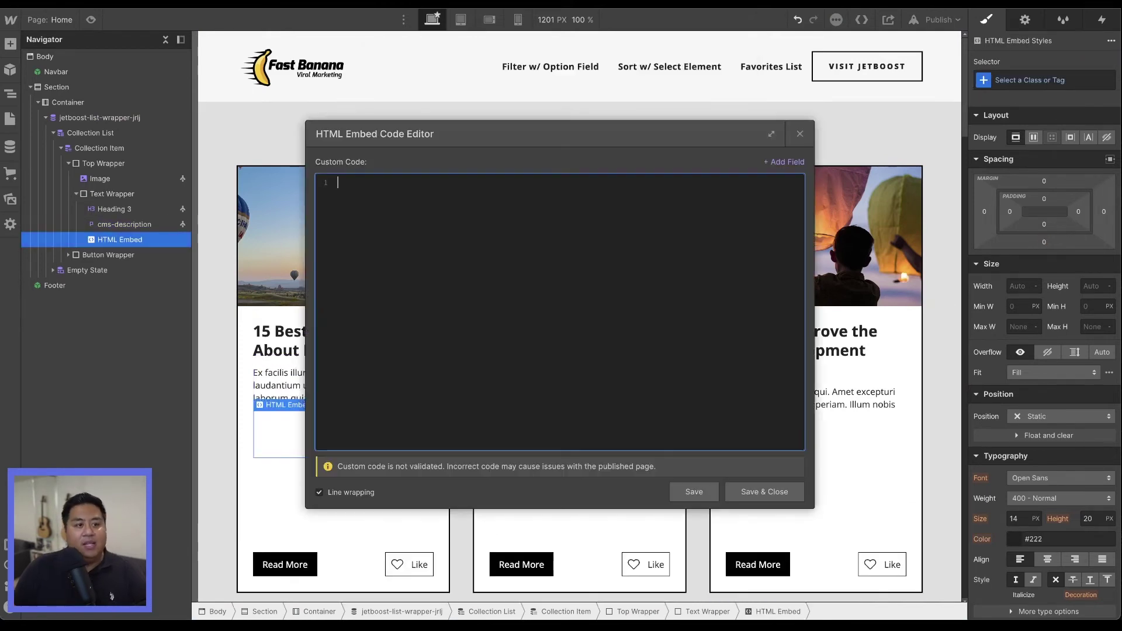
key(ctrl+v)
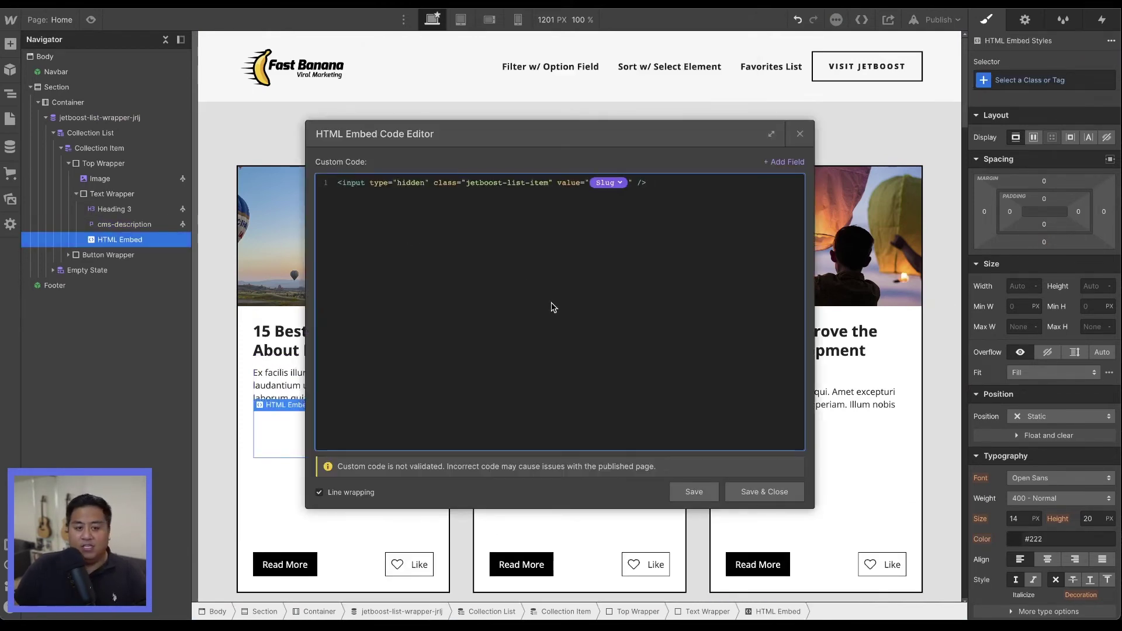
click(763, 497)
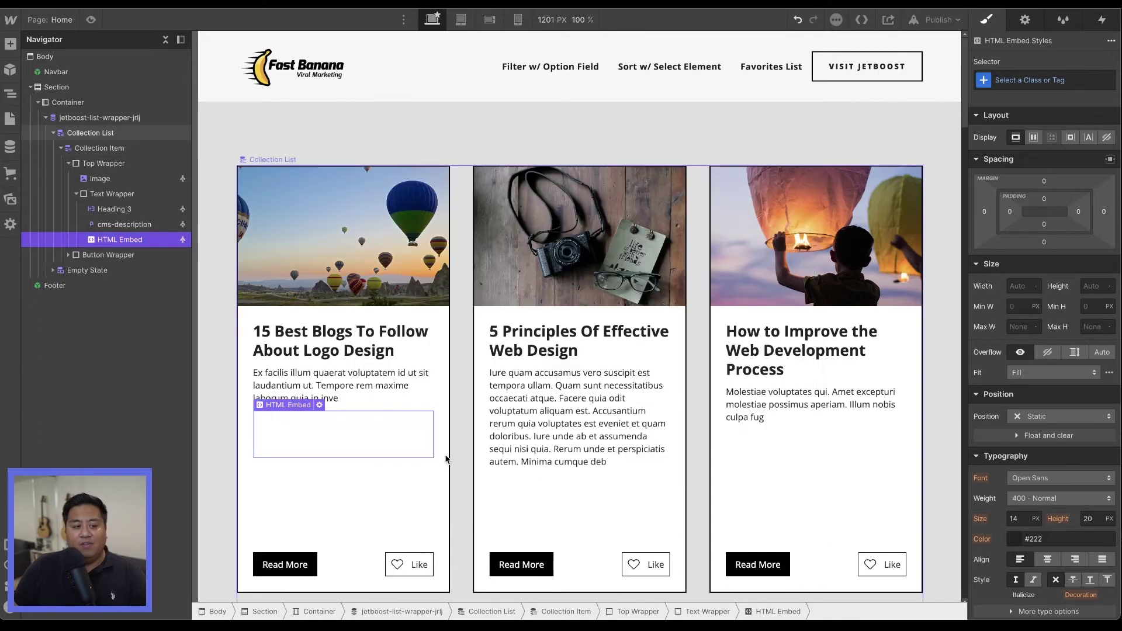
click(118, 226)
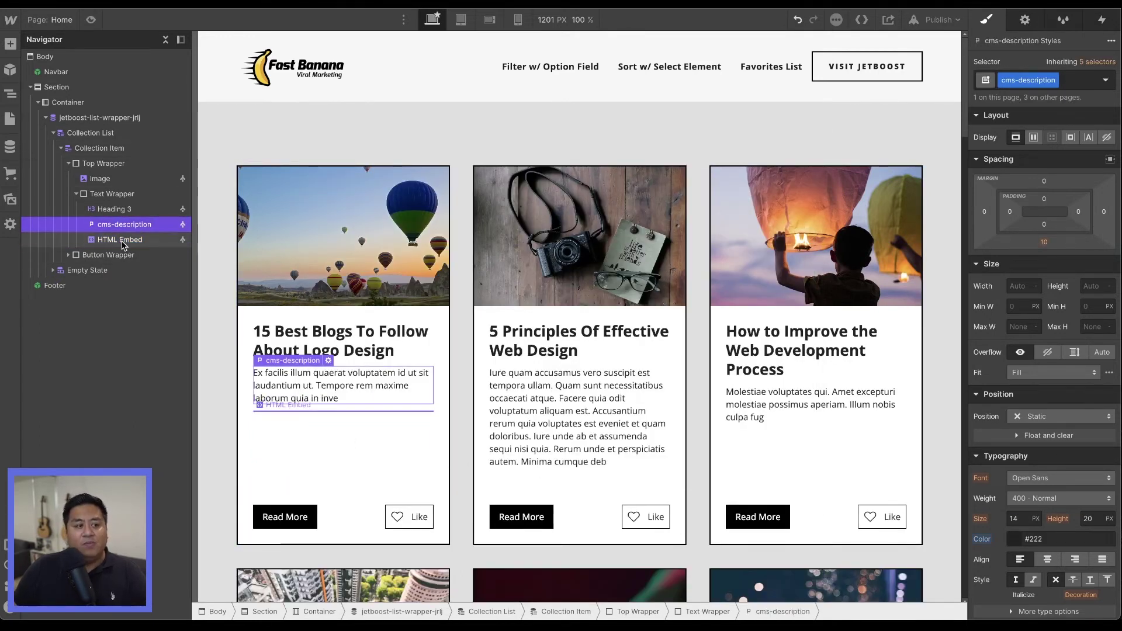
click(122, 241)
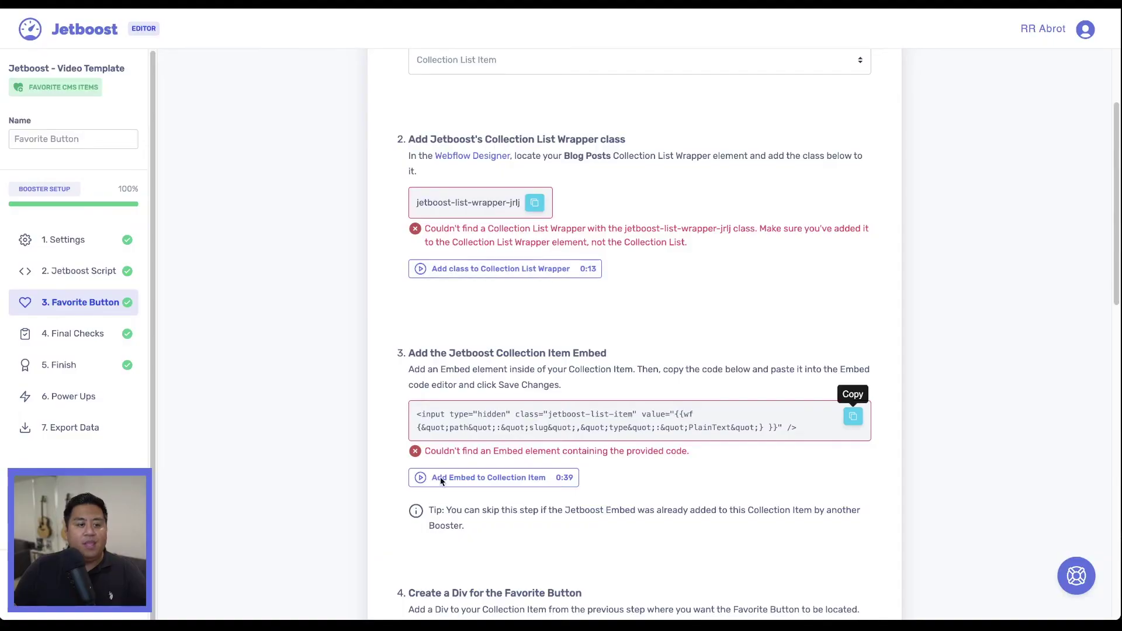
- Select the Div Block wrapping the card's Like button in the Navigator
scroll(369, 472, down, 5)
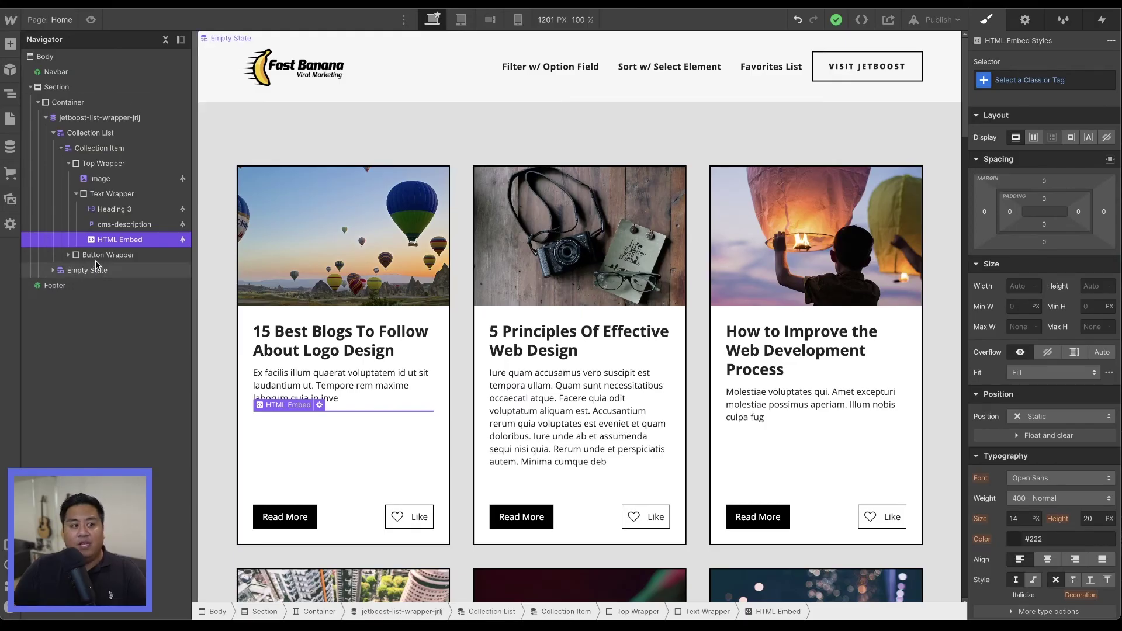
click(76, 255)
click(68, 255)
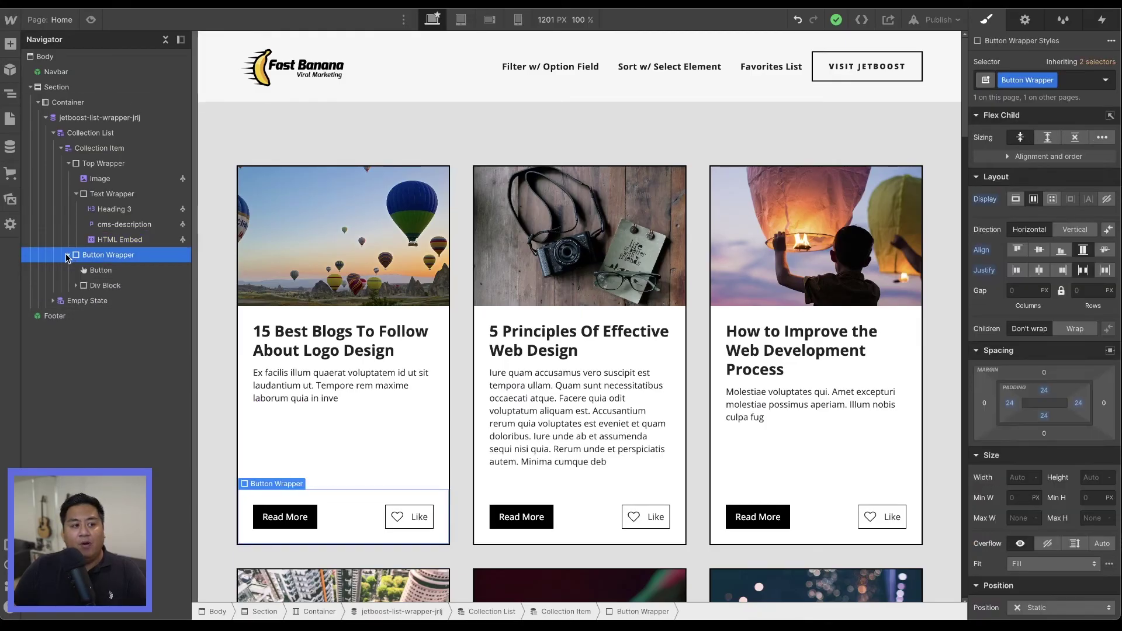
click(93, 286)
click(76, 285)
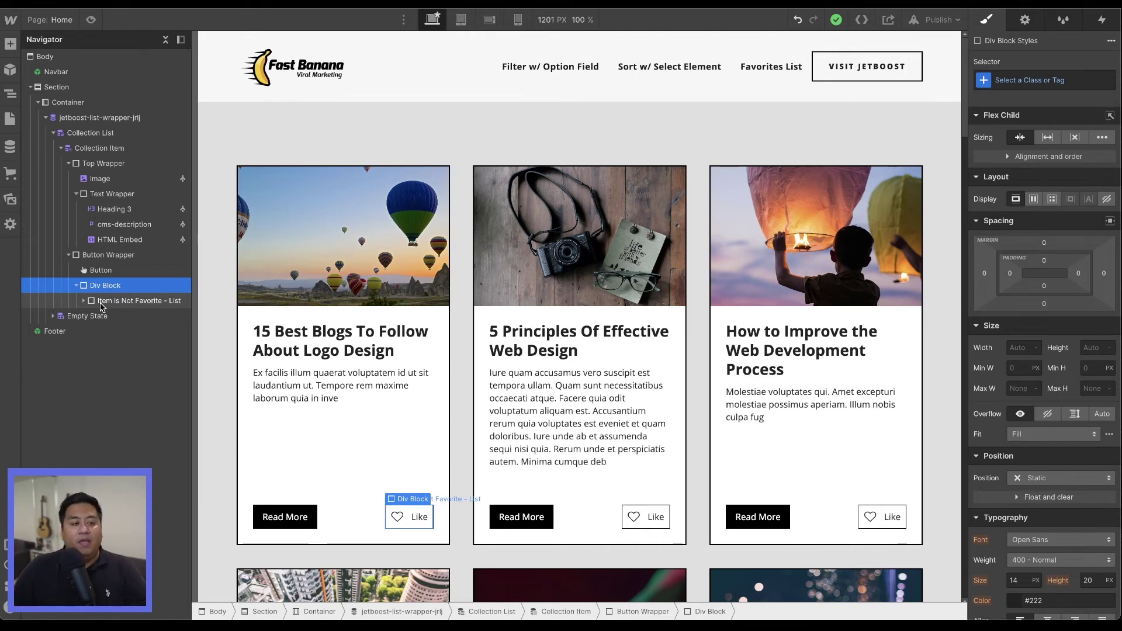
click(102, 301)
click(120, 290)
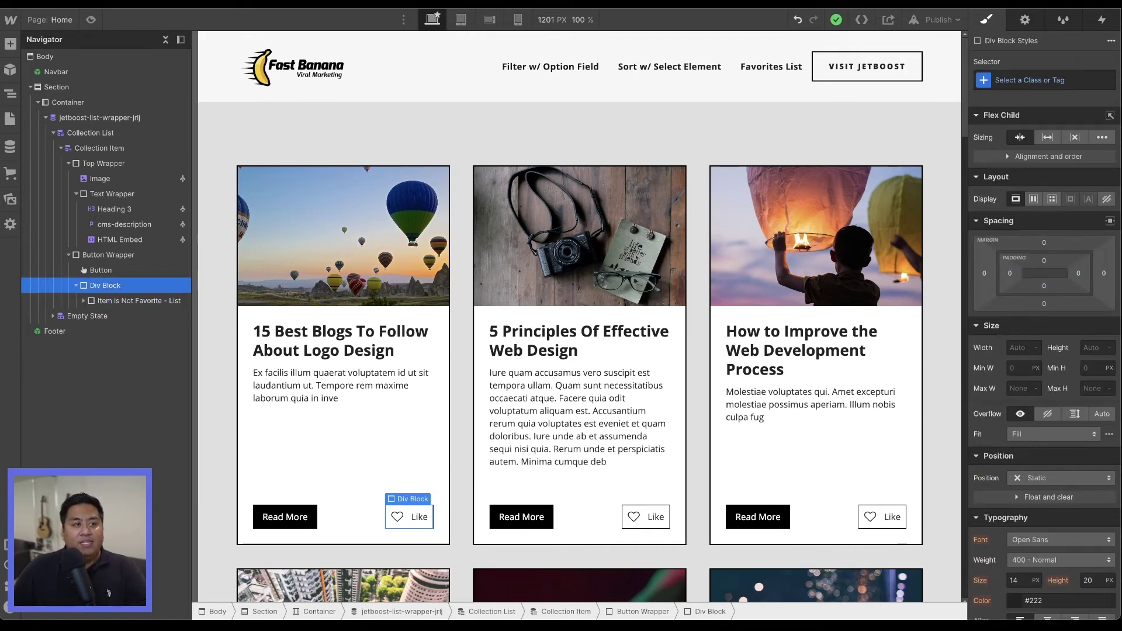
- Give the Like Div Block the jetboost-toggle-favorite-jrlj class copied from Jetboost
key(alt+Tab)
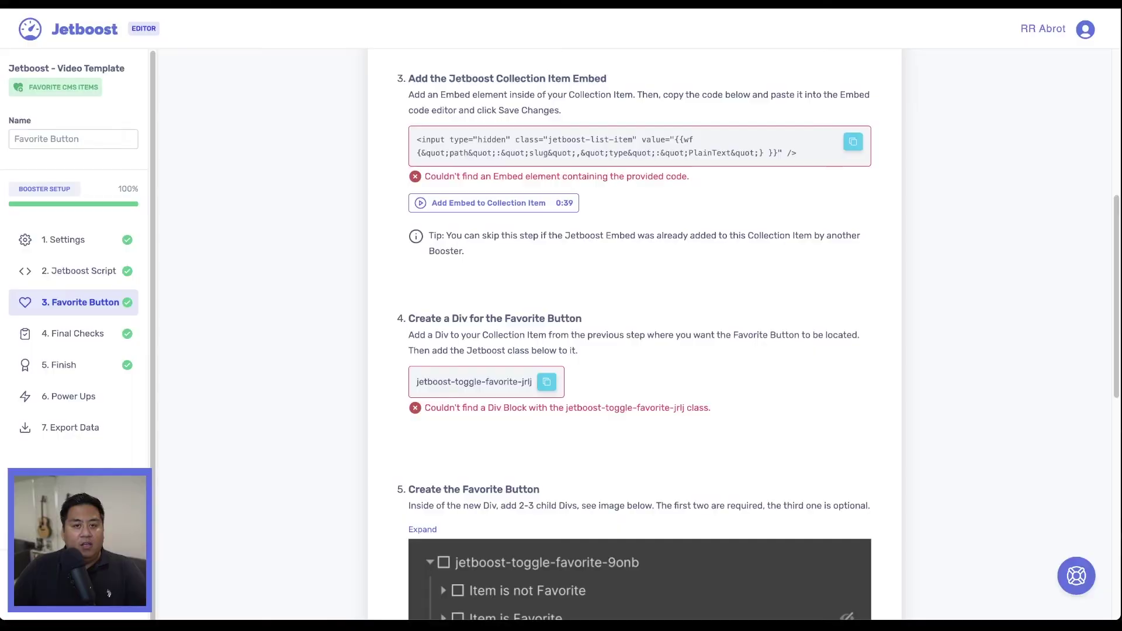
click(547, 382)
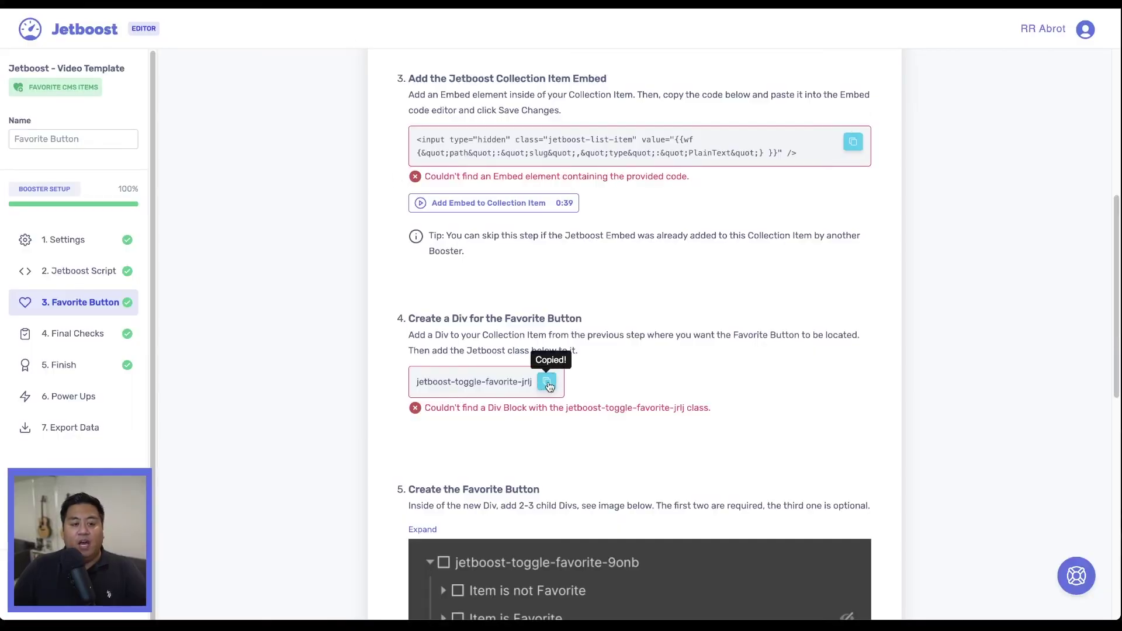
key(alt+Tab)
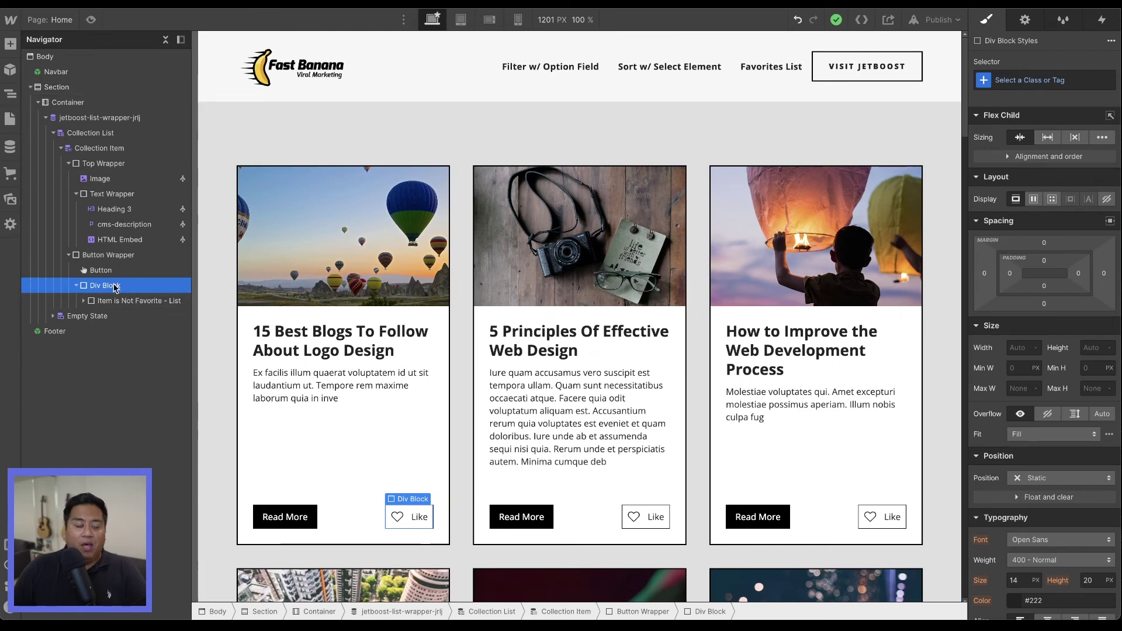
click(1009, 78)
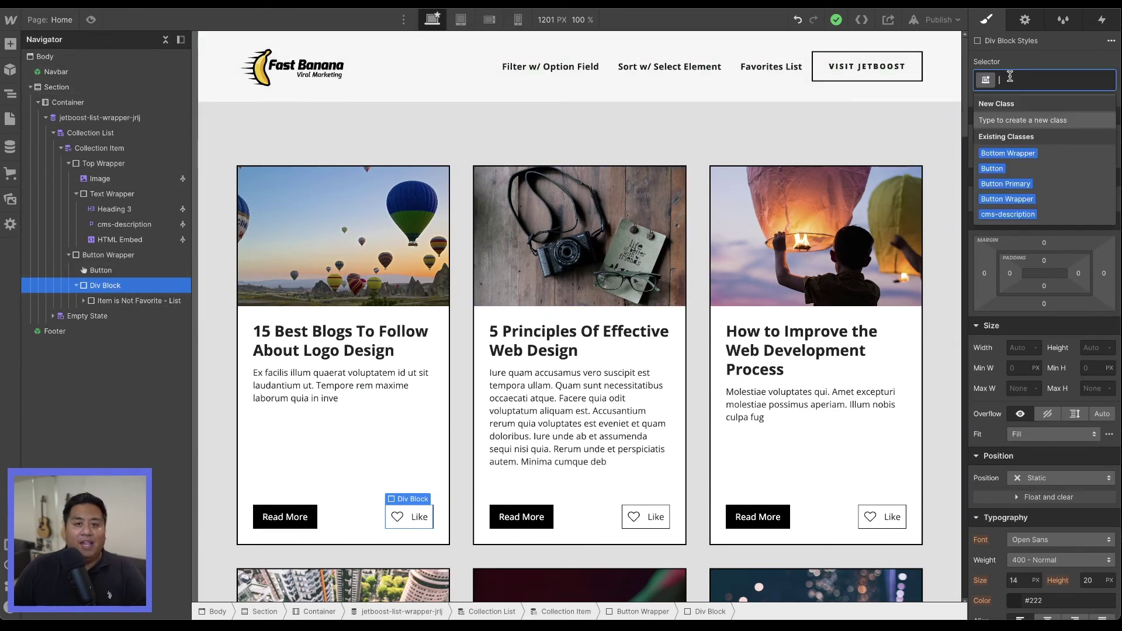
key(ctrl+v)
key(Return)
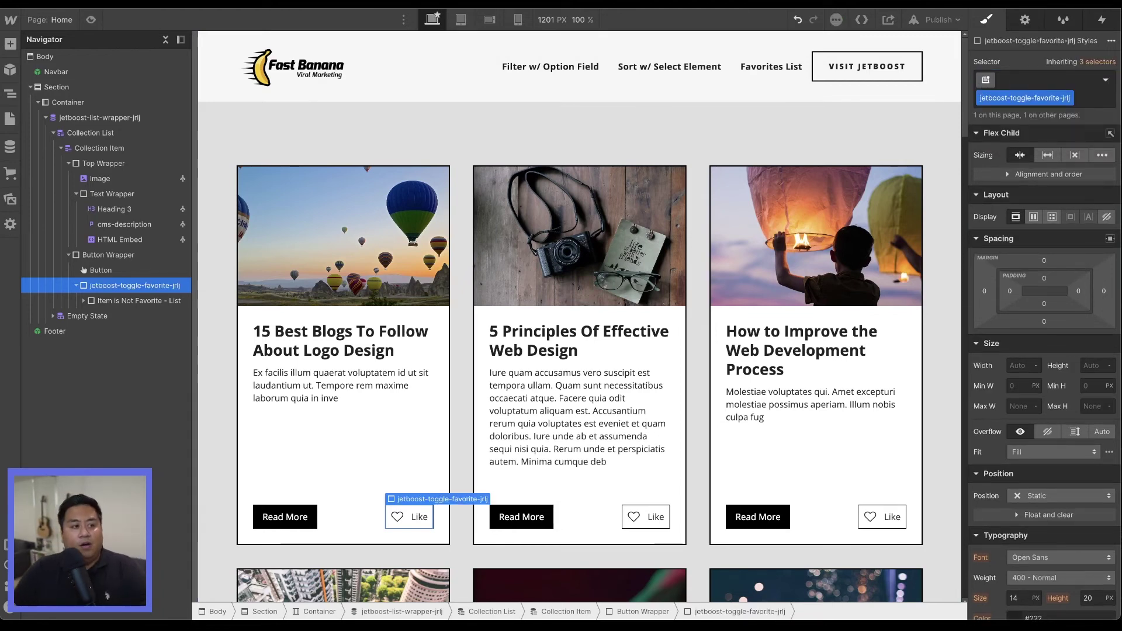
key(super+Tab)
scroll(399, 303, up, 3)
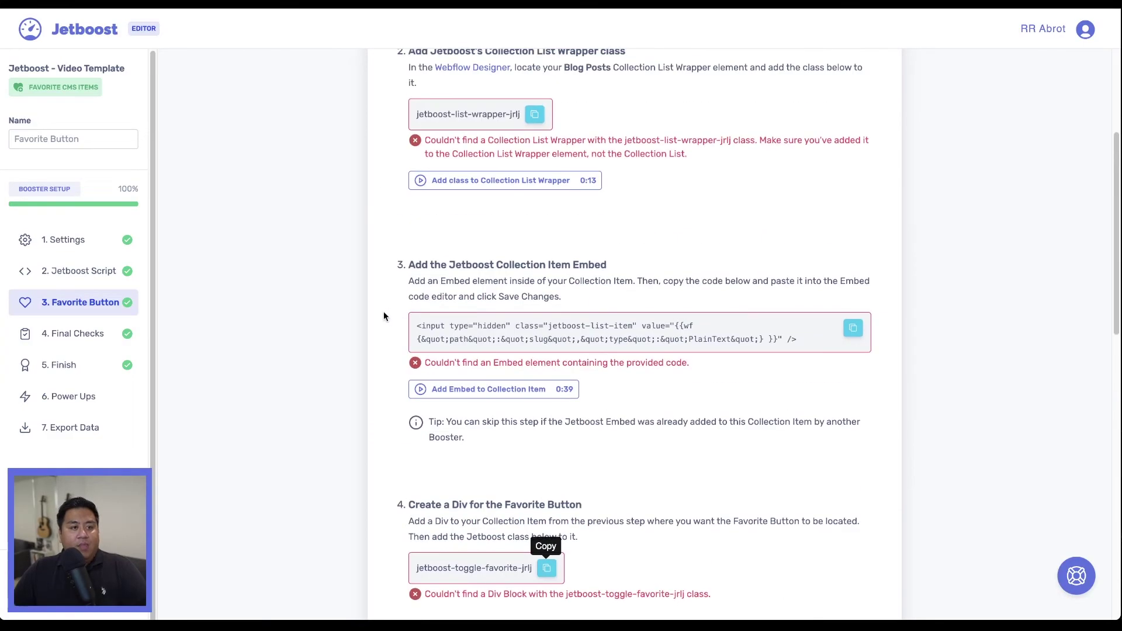
- Duplicate Item is Not Favorite - List and rename the duplicate's class to Item is Favorite - List
scroll(383, 311, down, 3)
scroll(372, 338, down, 4)
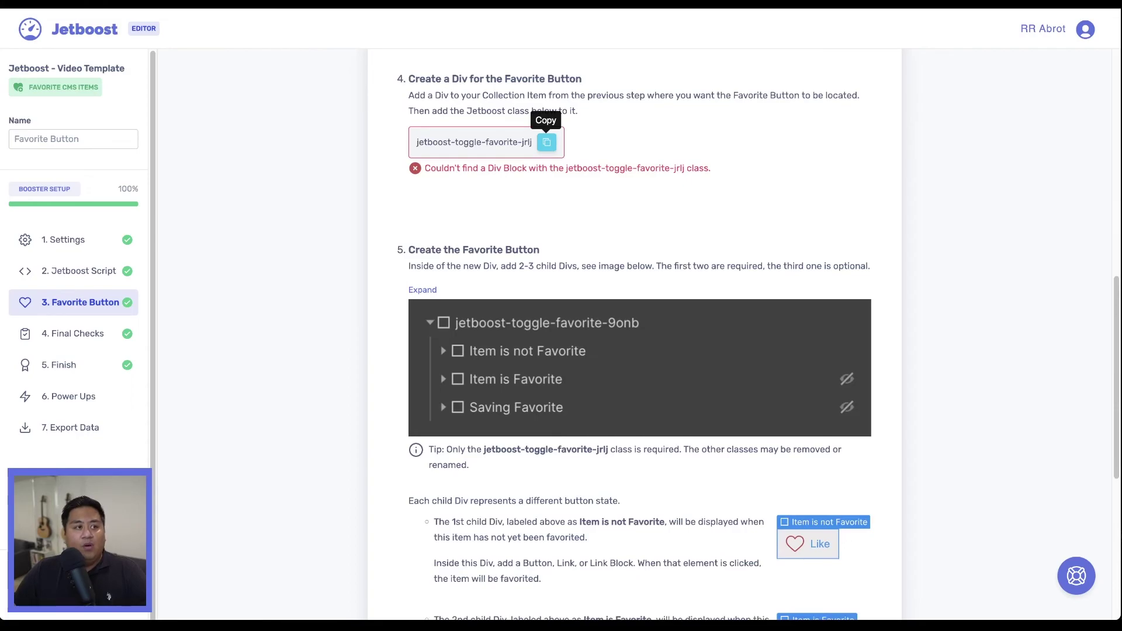
key(super+Tab)
click(123, 302)
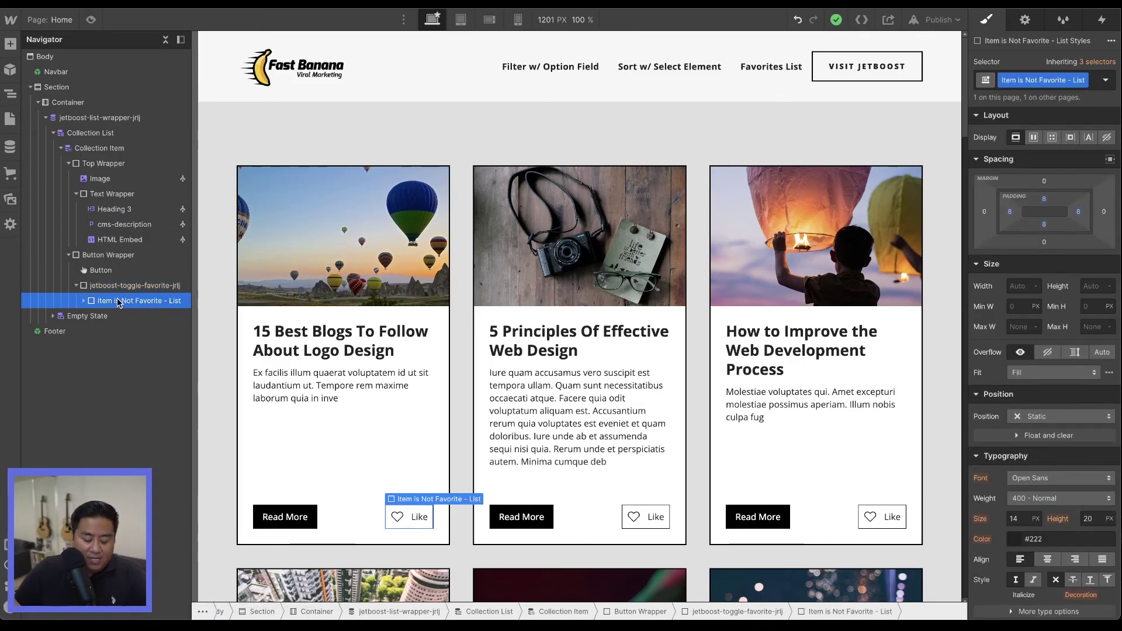
key(super+d)
click(124, 316)
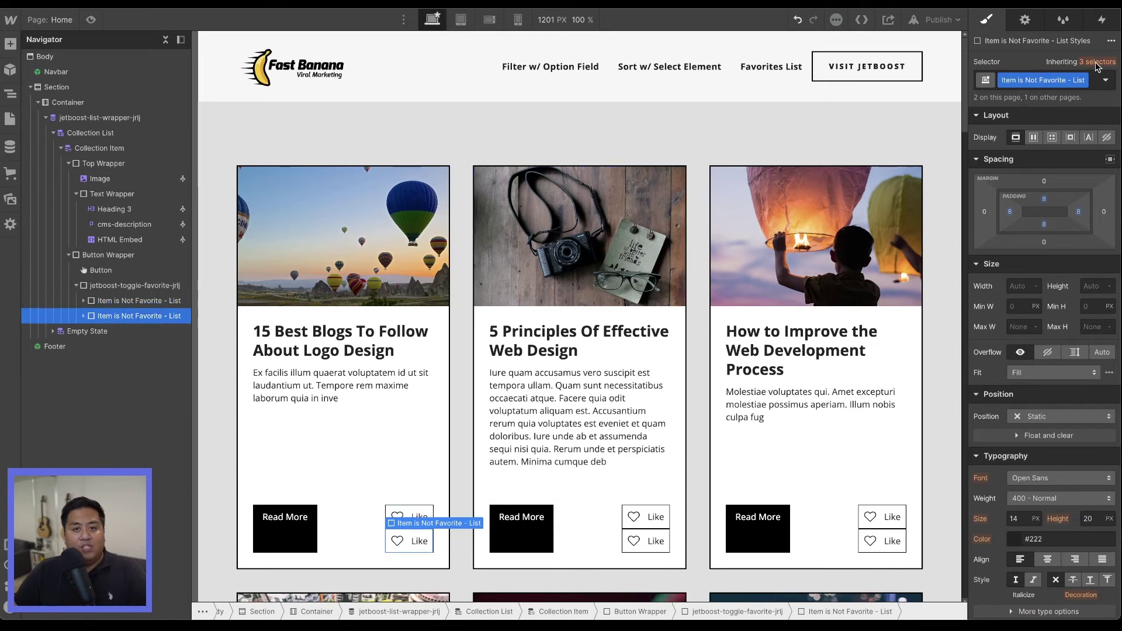
click(1084, 80)
click(1050, 114)
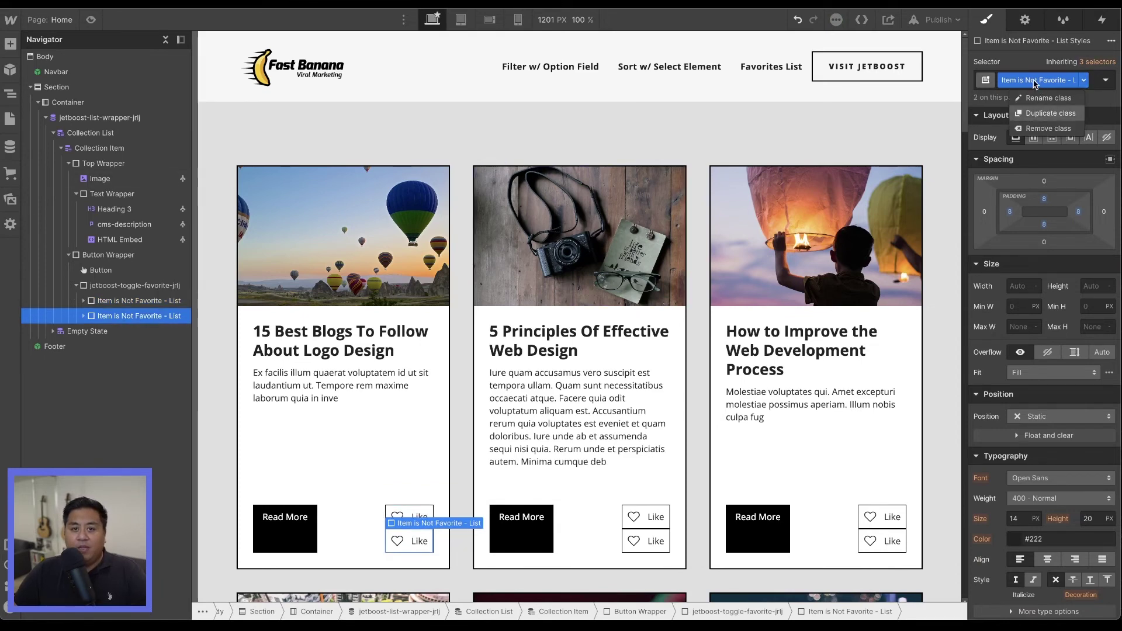
click(1006, 98)
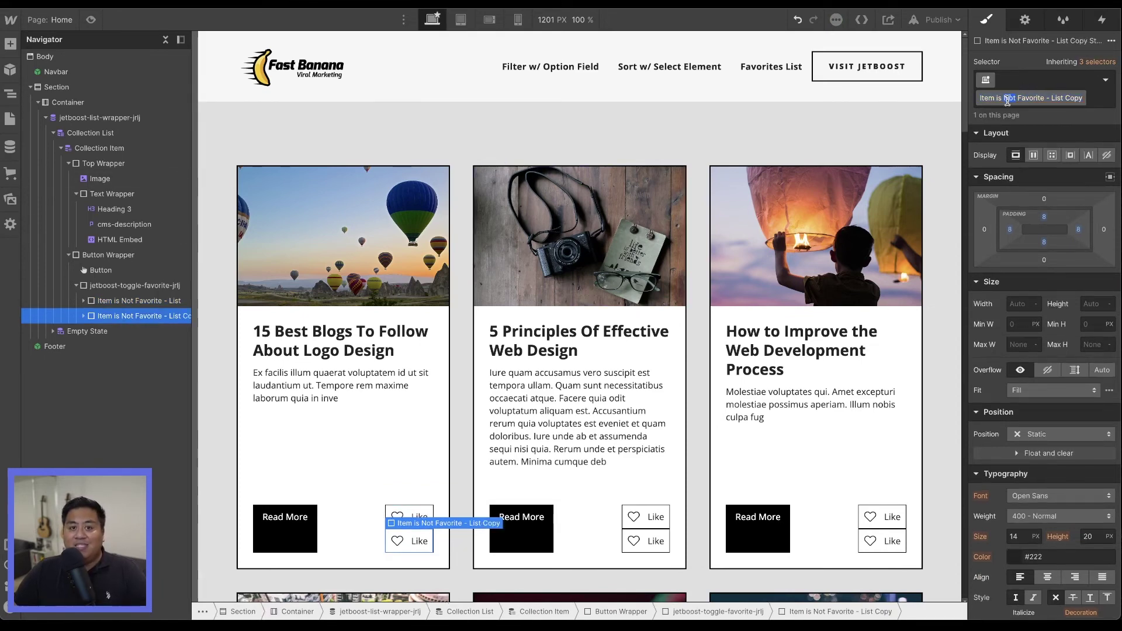
key(BackSpace)
key(BackSpace)
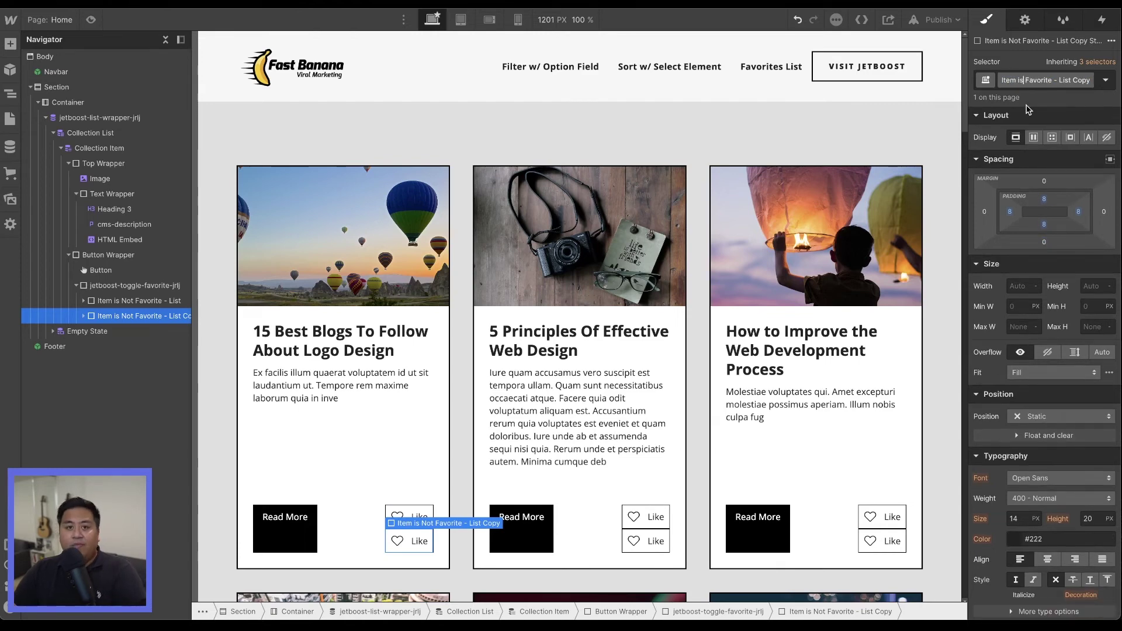
click(1091, 81)
key(BackSpace)
key(BackSpace)
key(BackSpace)
key(BackSpace)
key(BackSpace)
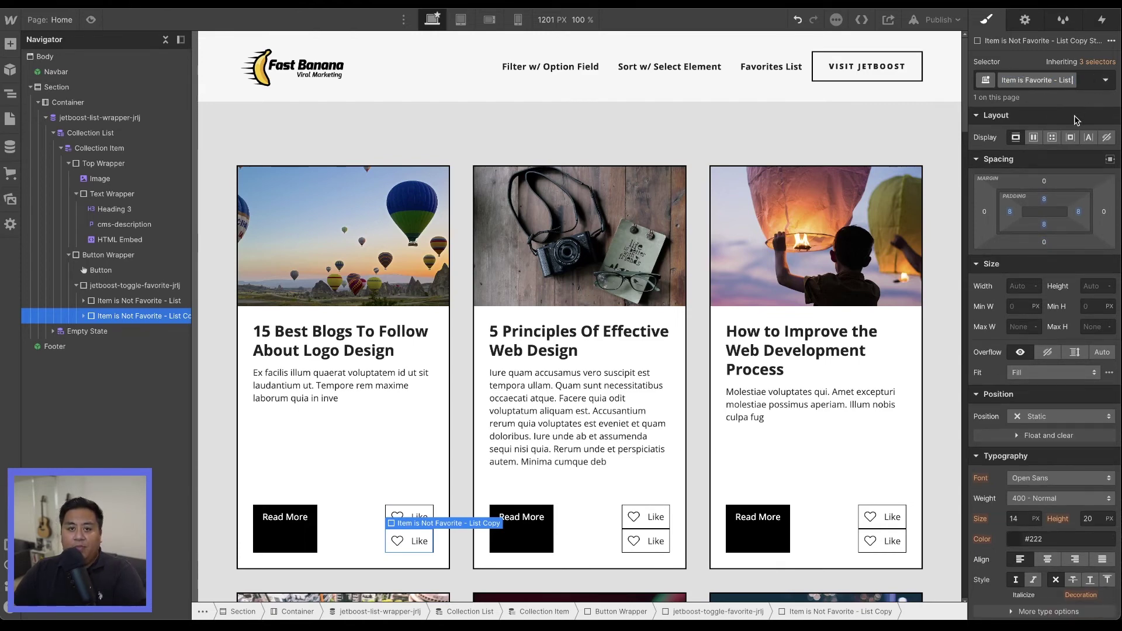
- Replace the new button's heart image with the red heart icon
click(397, 542)
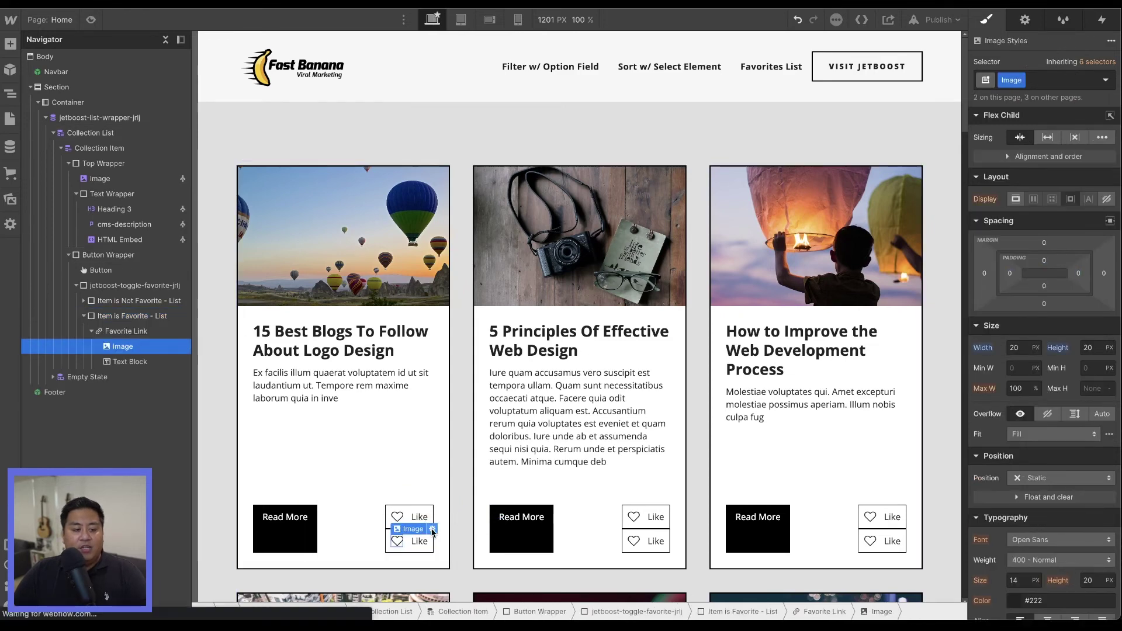
double_click(397, 541)
click(450, 323)
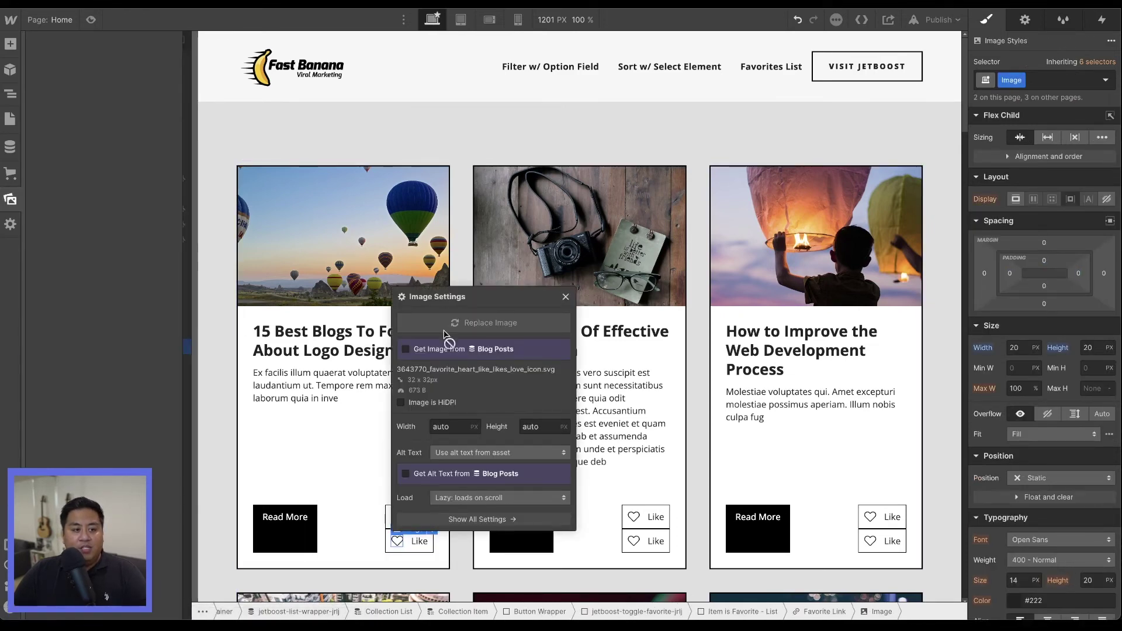
click(51, 143)
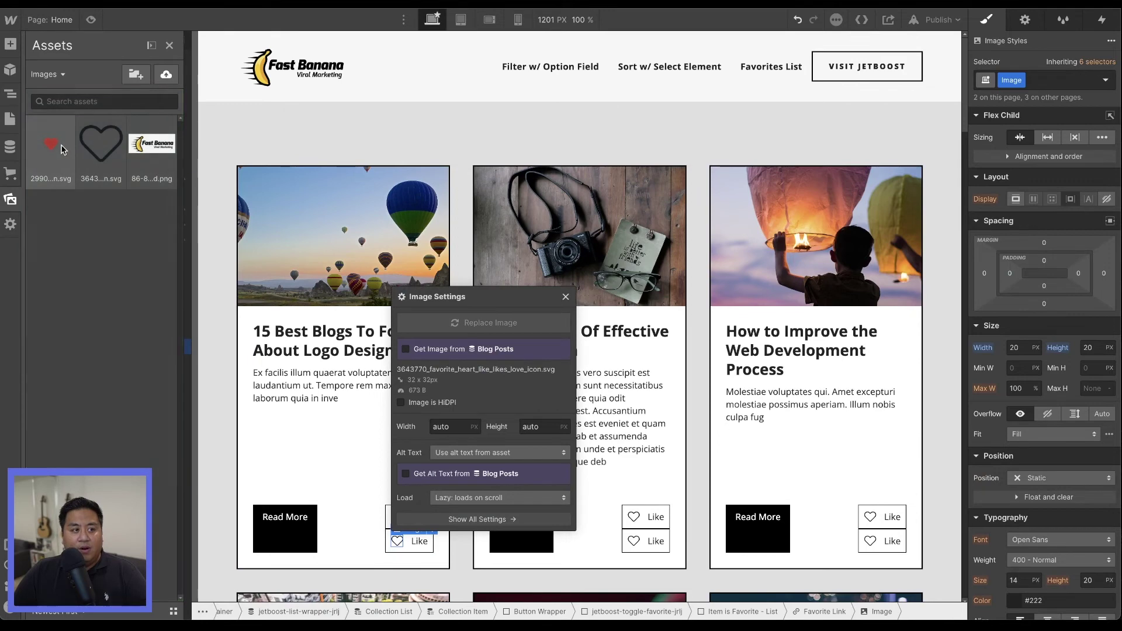
- Change the new button's text from Like to Liked
click(422, 541)
double_click(424, 541)
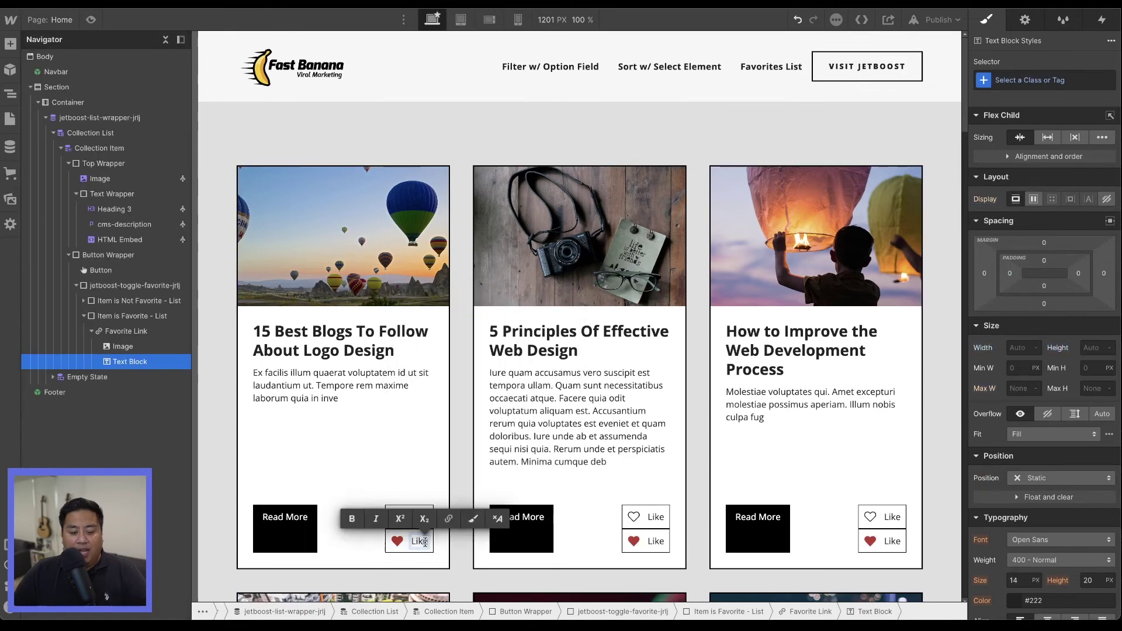
text(d)
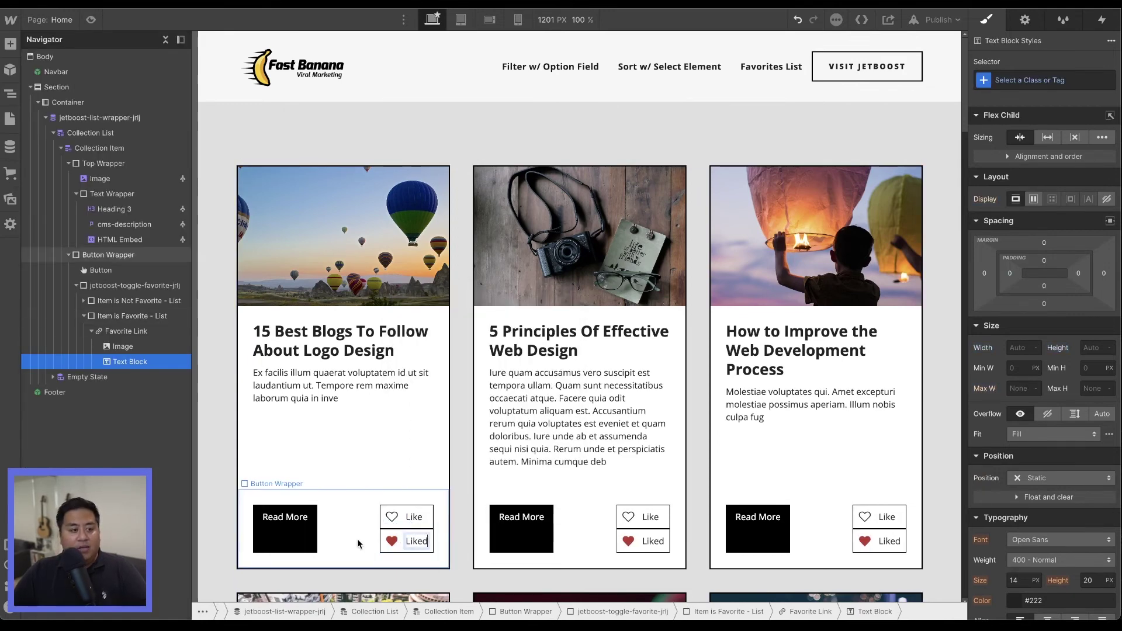
click(108, 255)
- Duplicate Item is Favorite - List and give the copy its own class, Saving Favorite - List
click(84, 316)
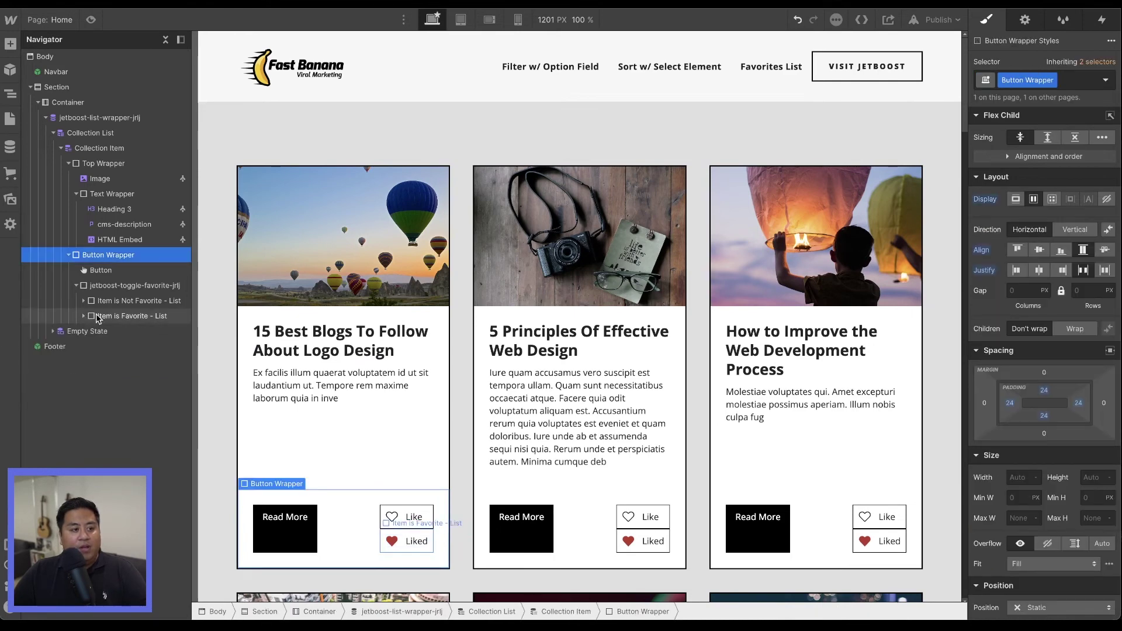
click(98, 316)
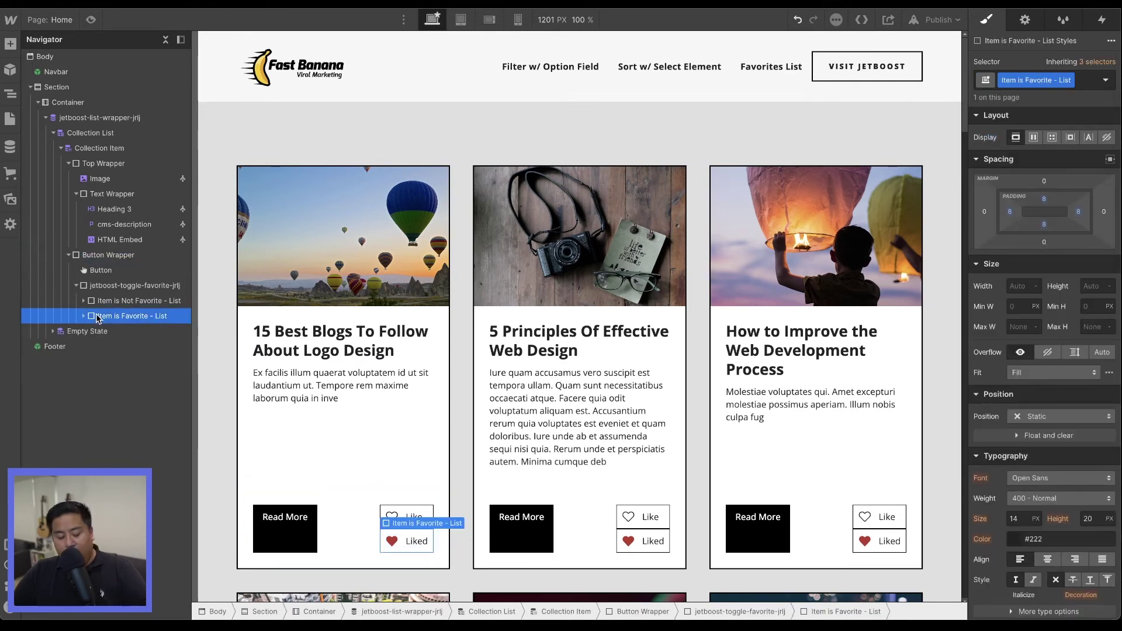
key(ctrl+d)
click(100, 331)
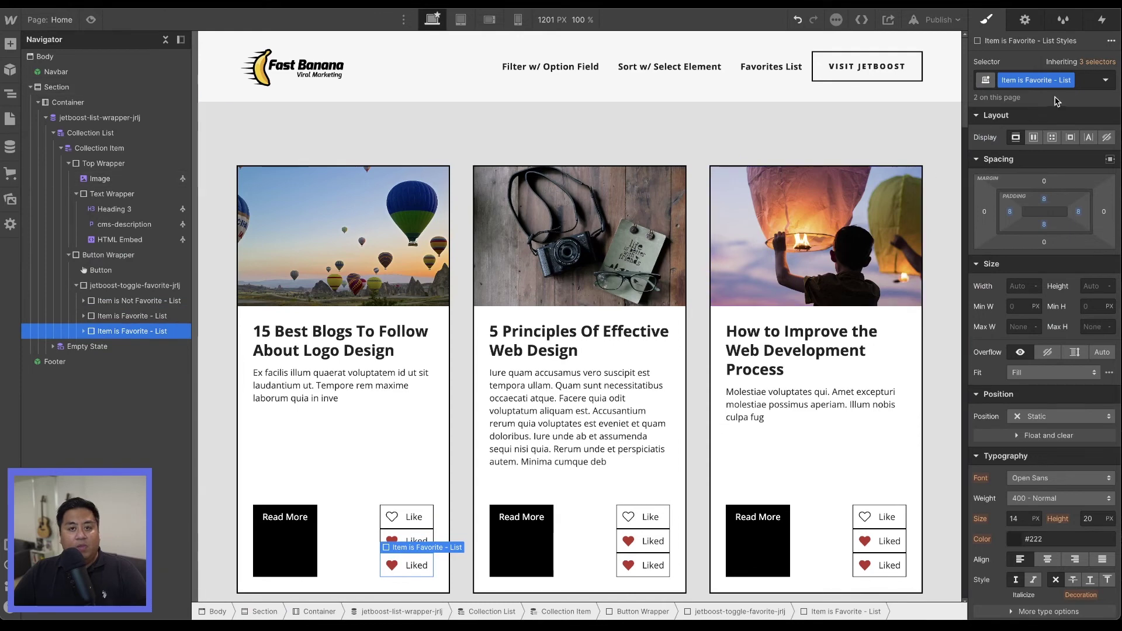
click(1070, 80)
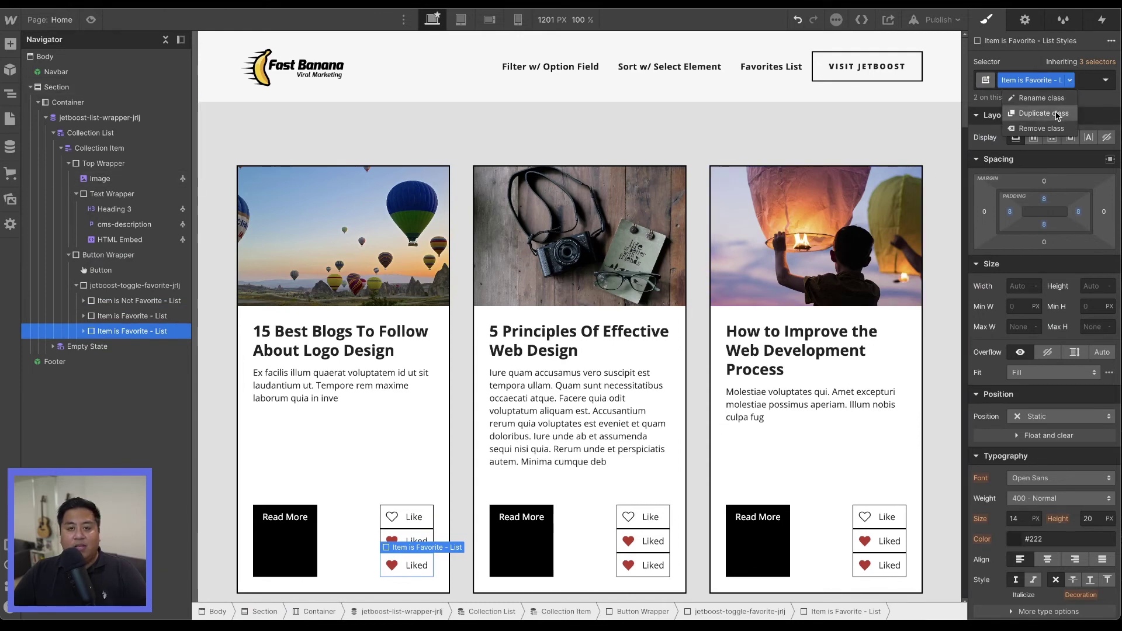
click(1043, 113)
text(Saving)
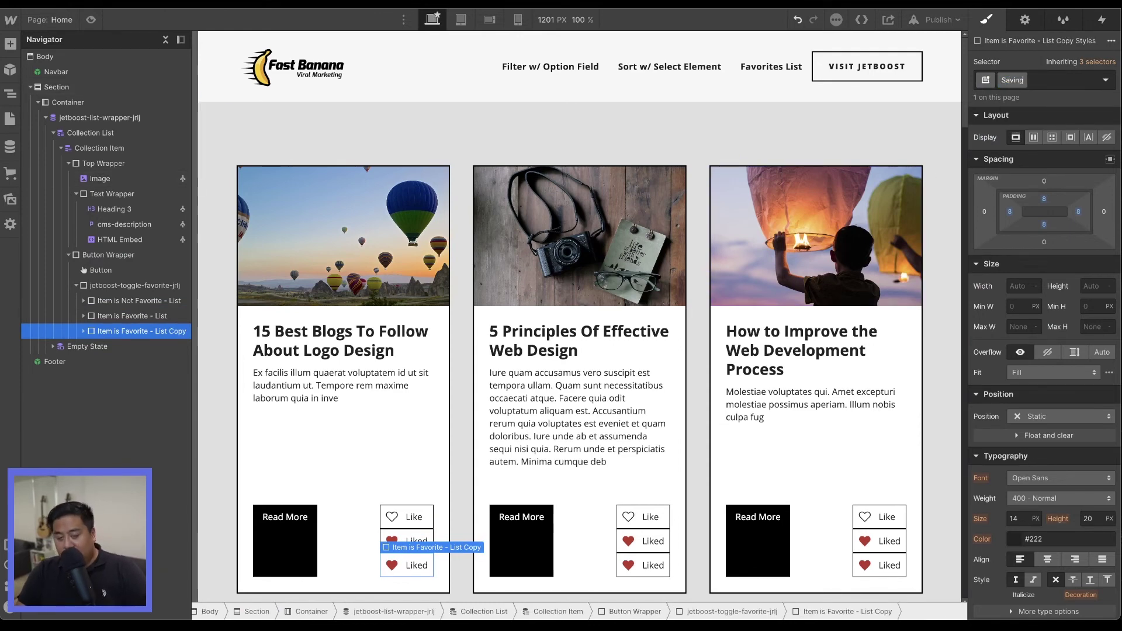
text( Favorite)
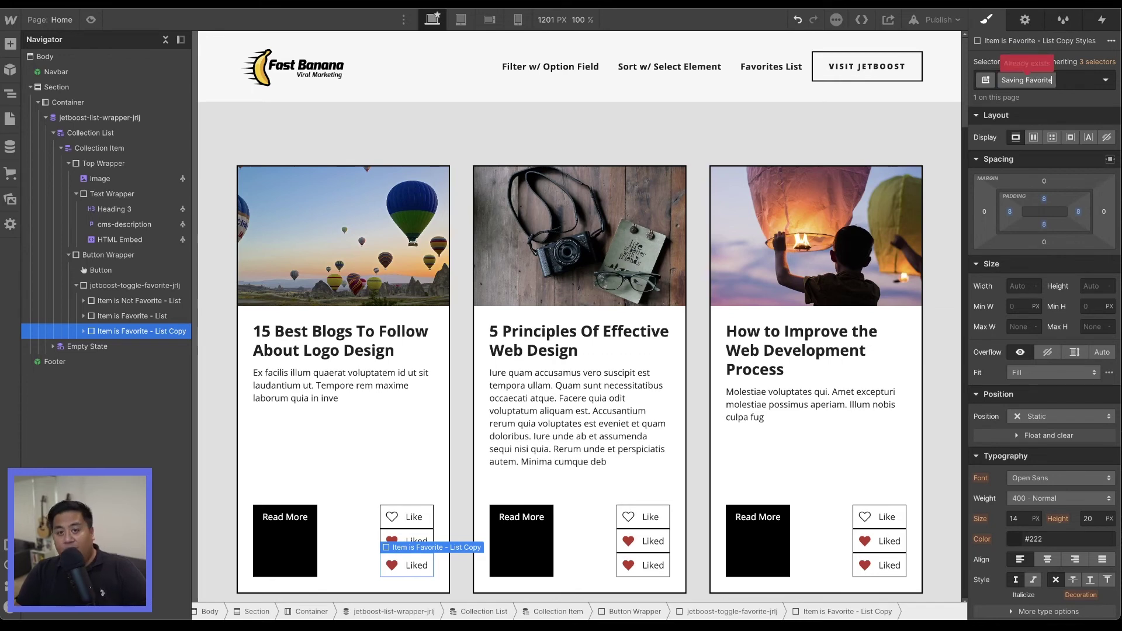
text( - L)
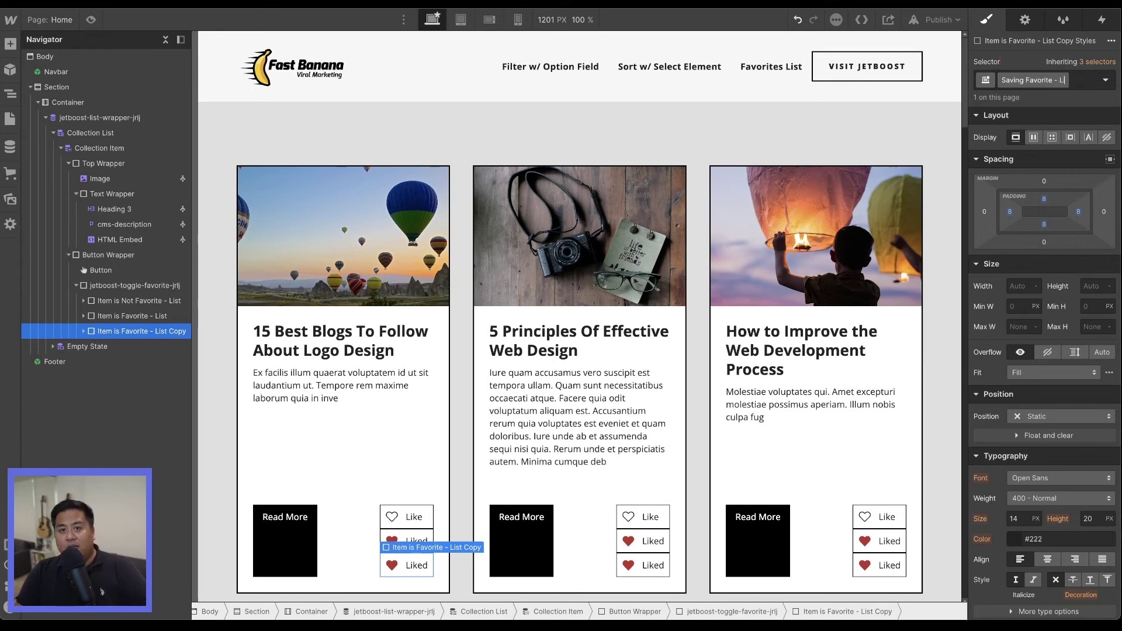
text(ist)
key(Return)
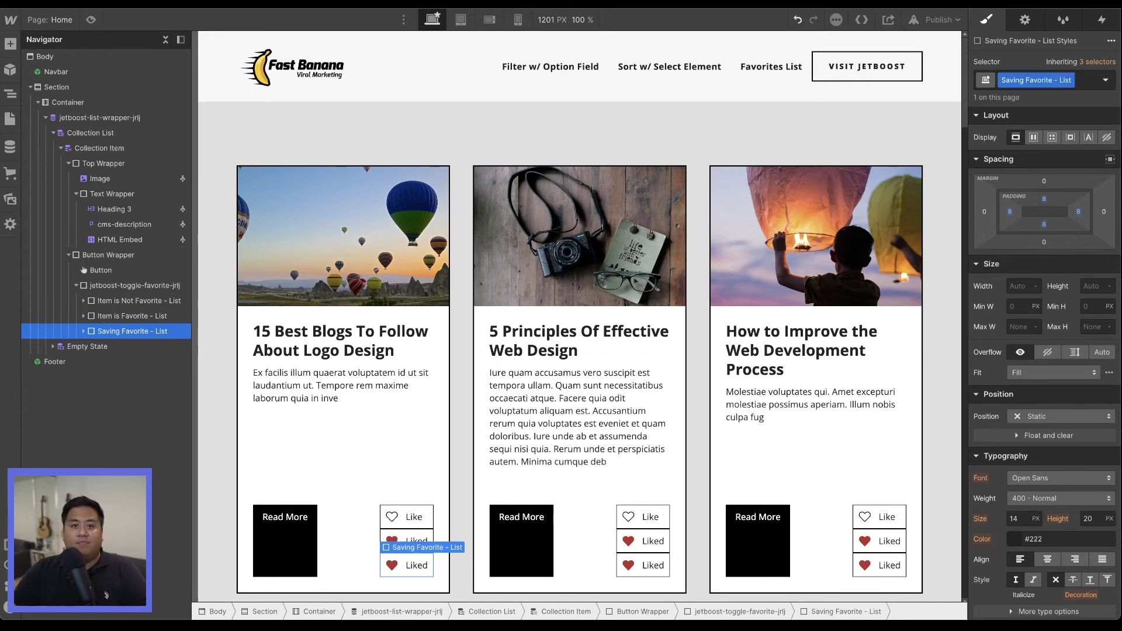
- Delete the third button's heart and change its text to Saving...
click(392, 565)
key(Delete)
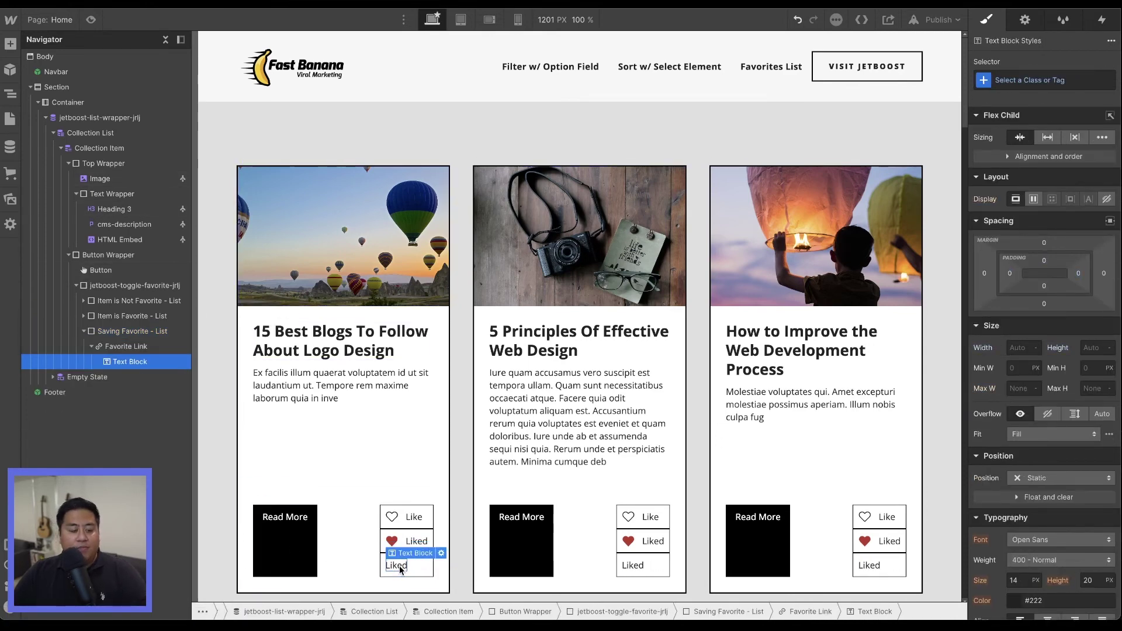
double_click(400, 567)
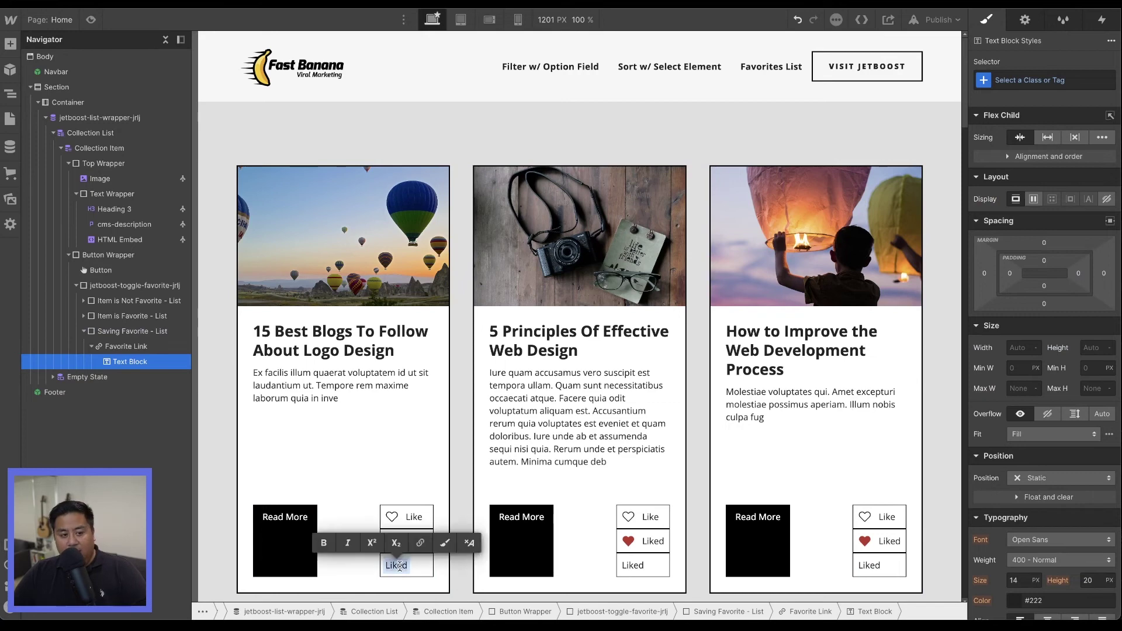
double_click(399, 565)
text(Saving...)
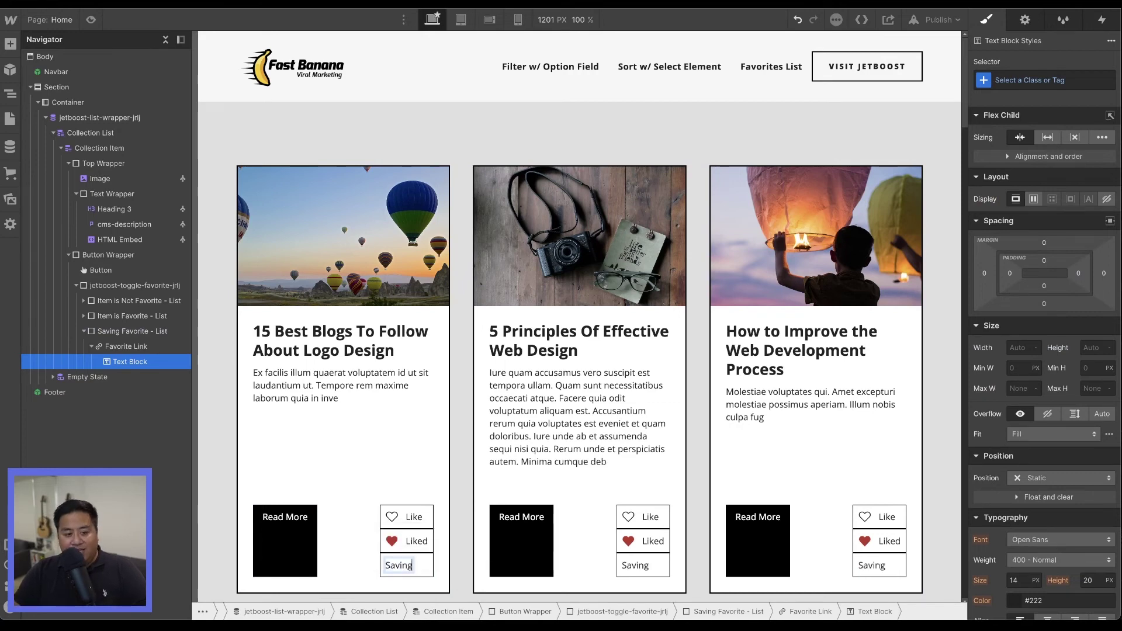
click(350, 549)
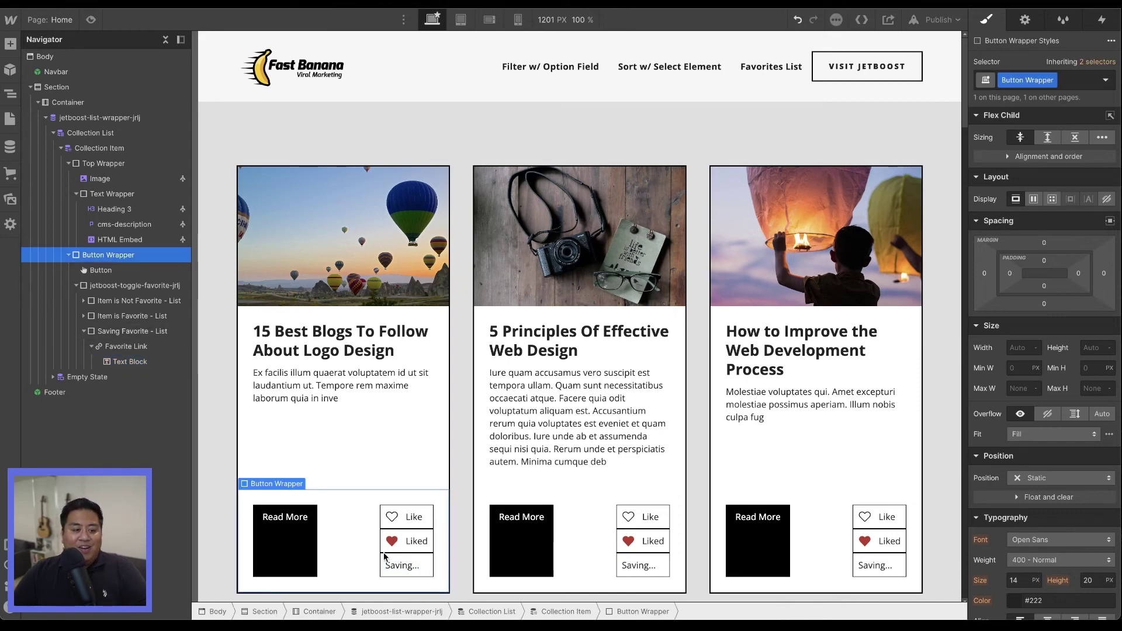
- Set Display to None on Item is Favorite - List and Saving Favorite - List
click(84, 331)
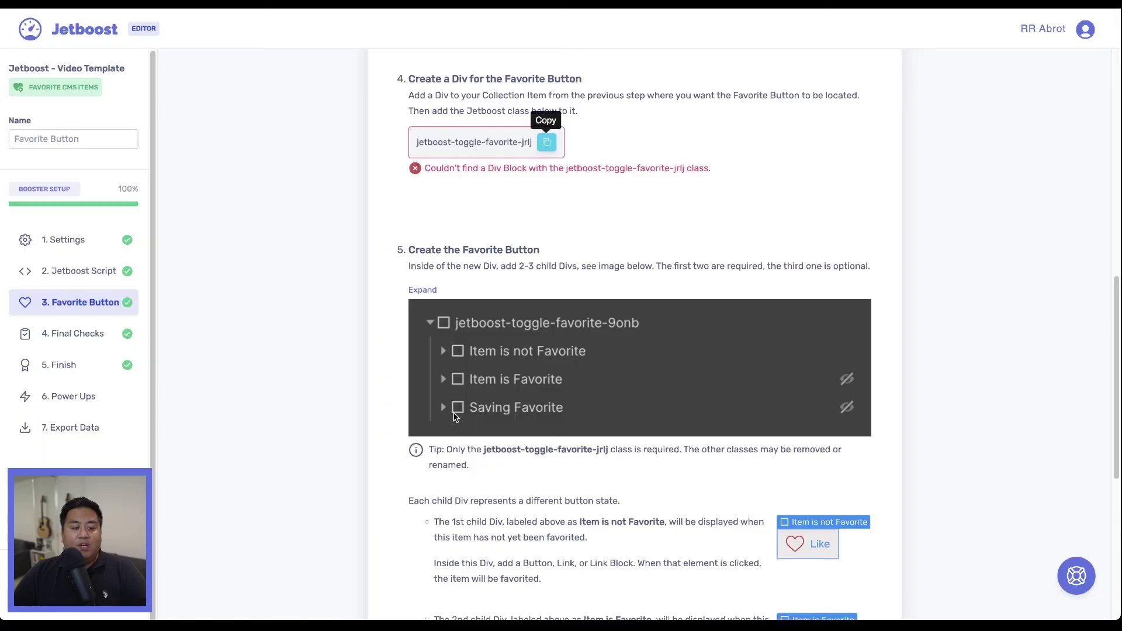
scroll(456, 417, down, 5)
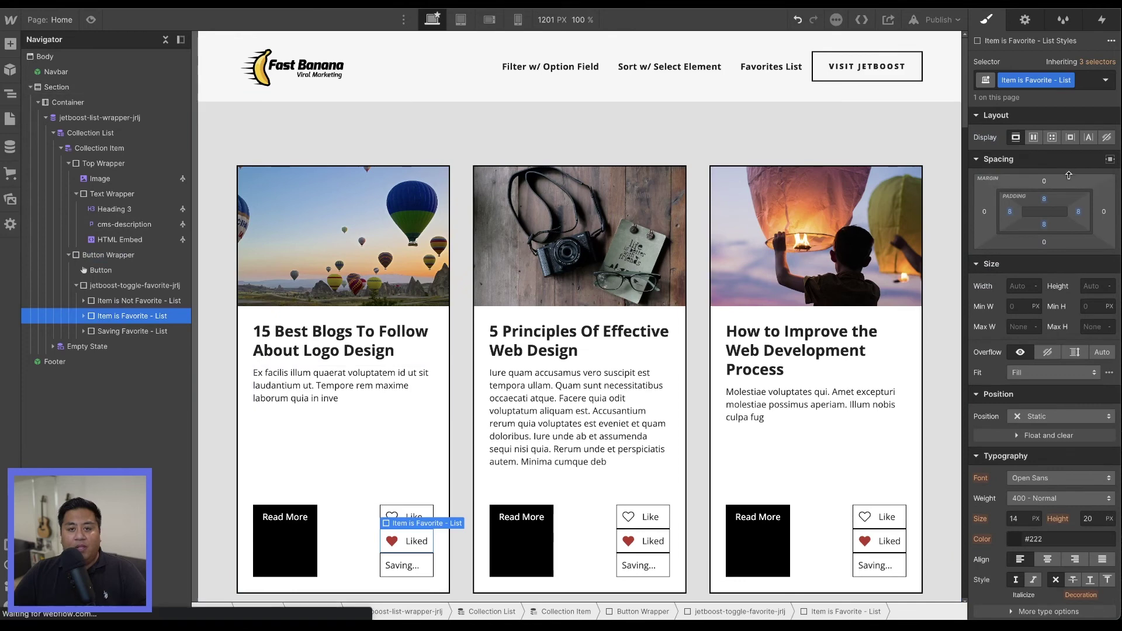
click(1106, 138)
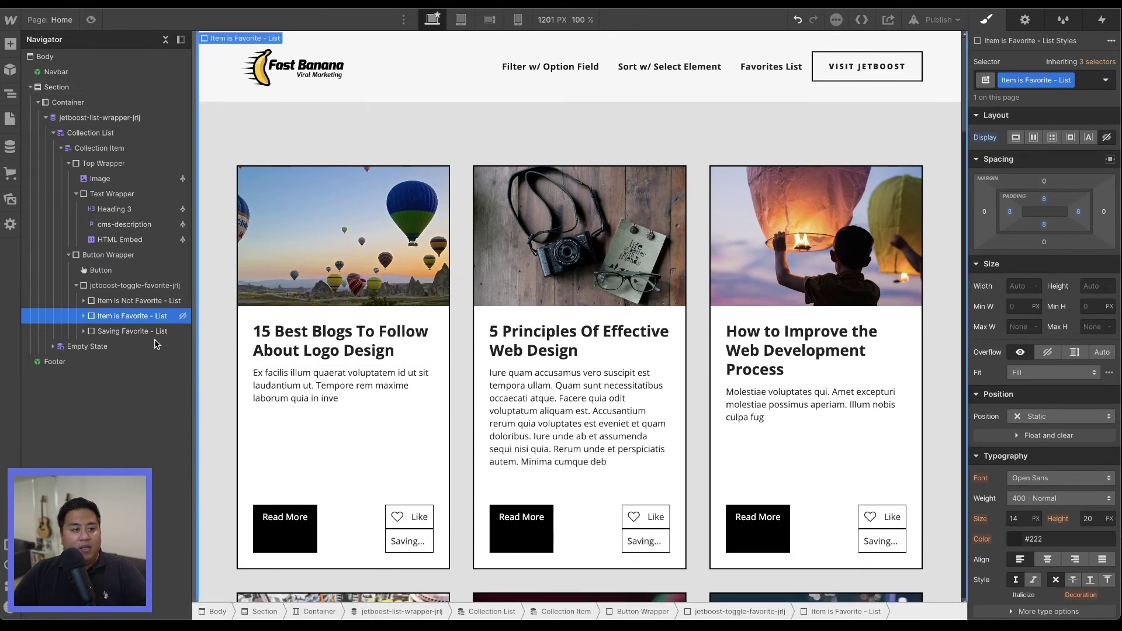
click(128, 331)
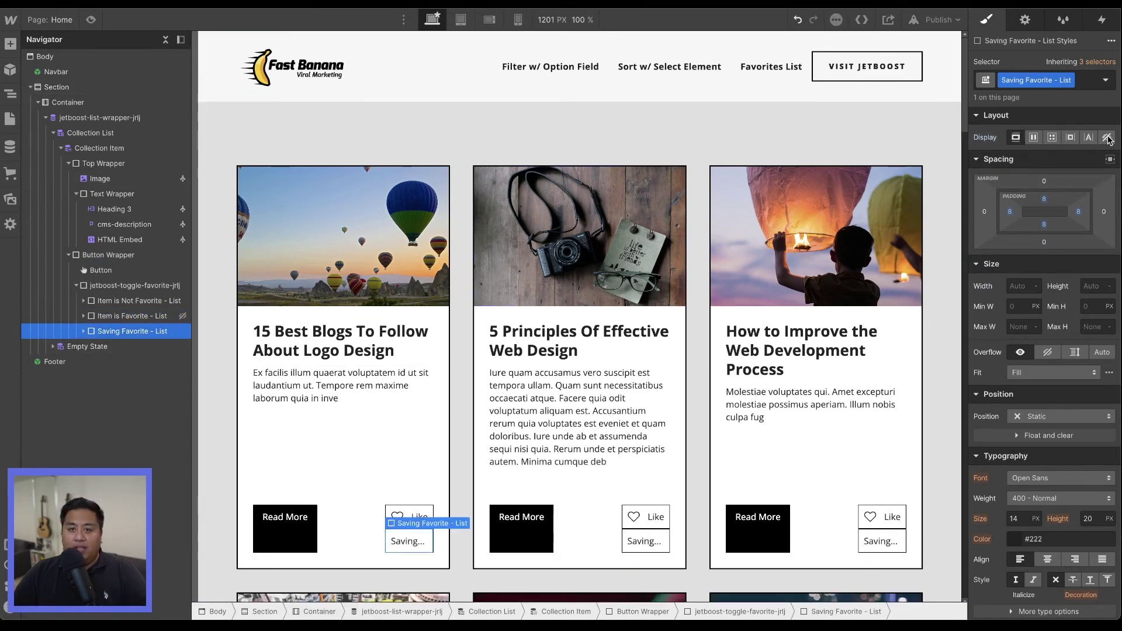
click(1106, 137)
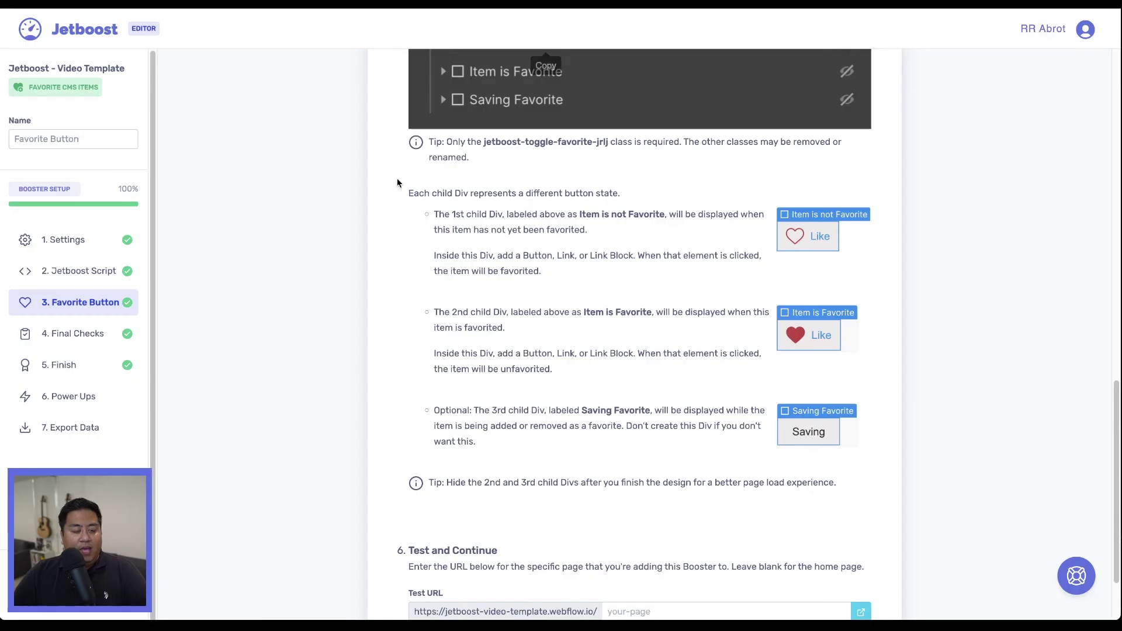
- Select the test URL in Jetboost's Test and Continue step and bring up Webflow's publish options
scroll(398, 178, down, 3)
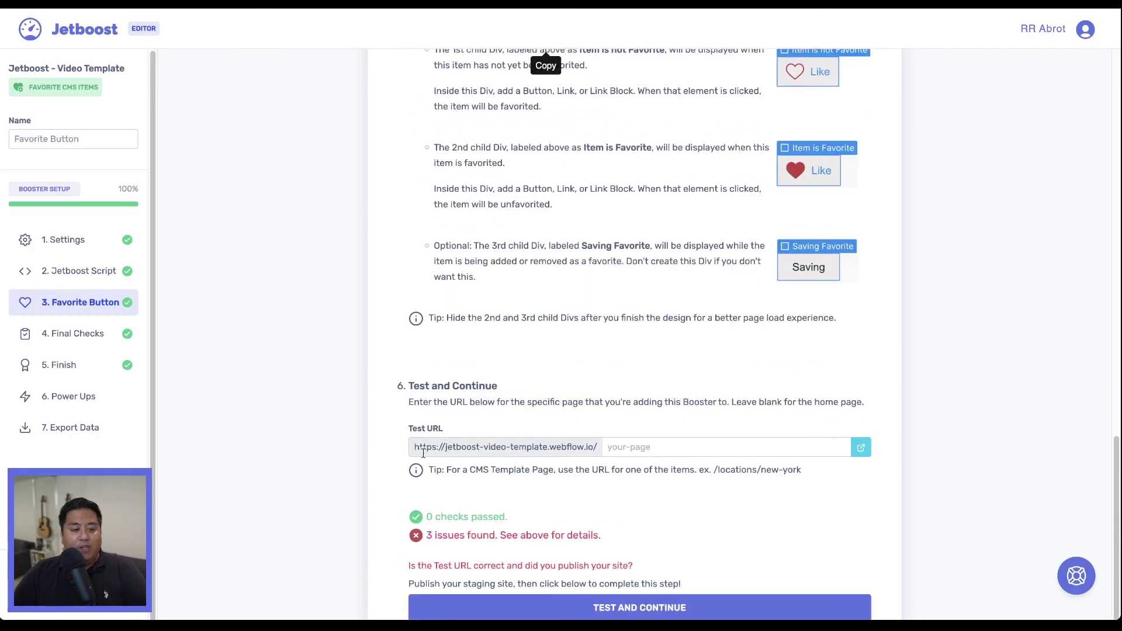
drag(414, 445, 613, 438)
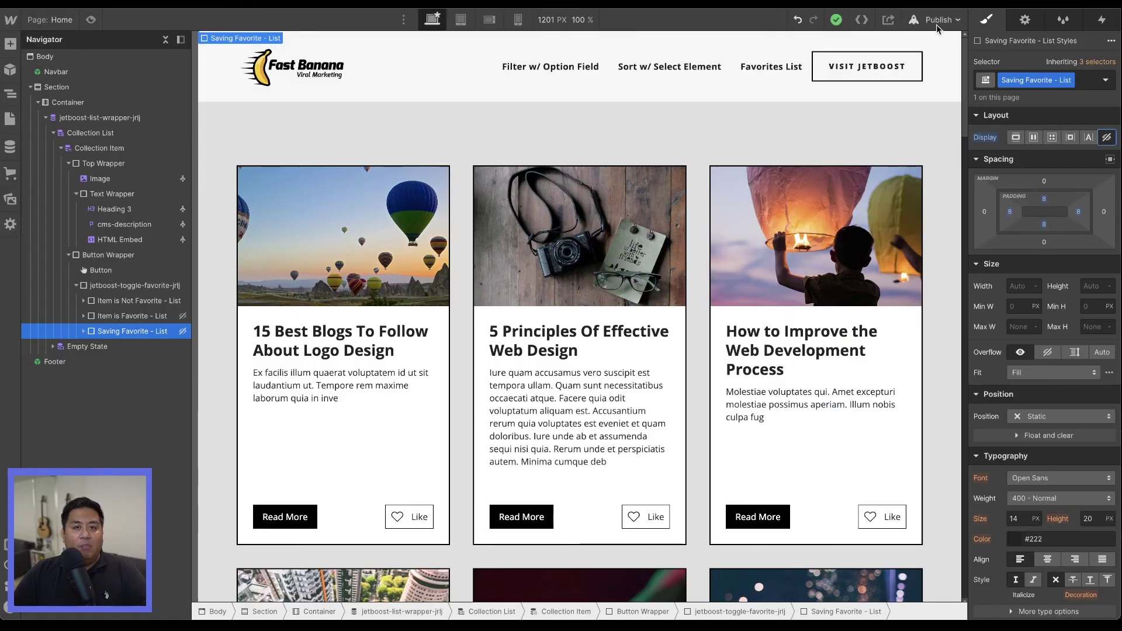
click(937, 20)
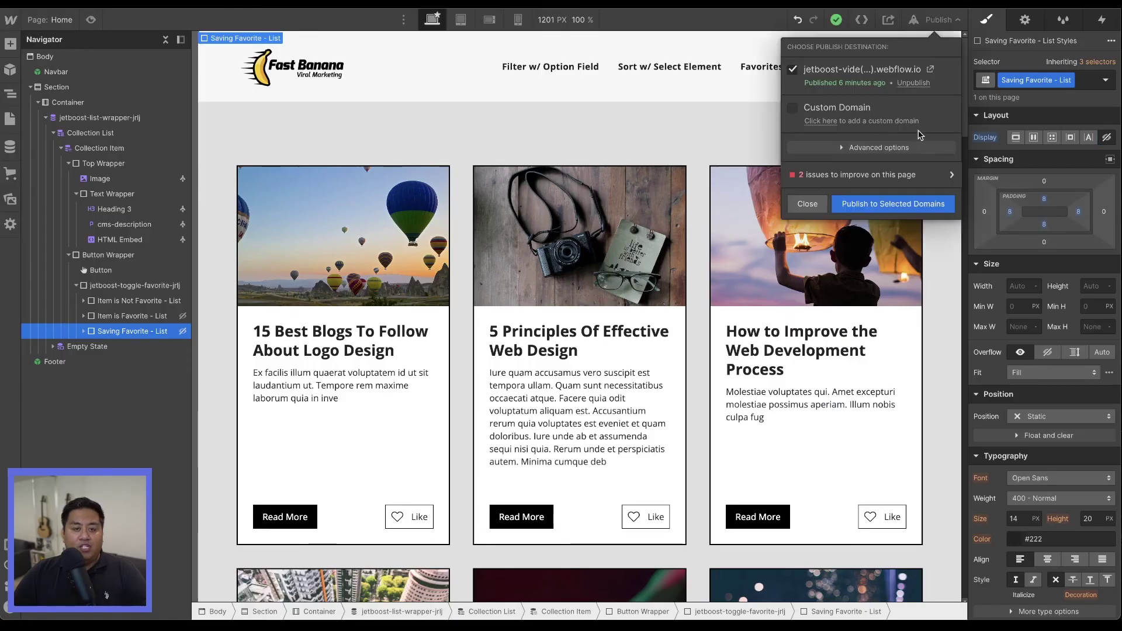
- Publish to the webflow.io domain, run Jetboost's test, and open the live site
click(918, 204)
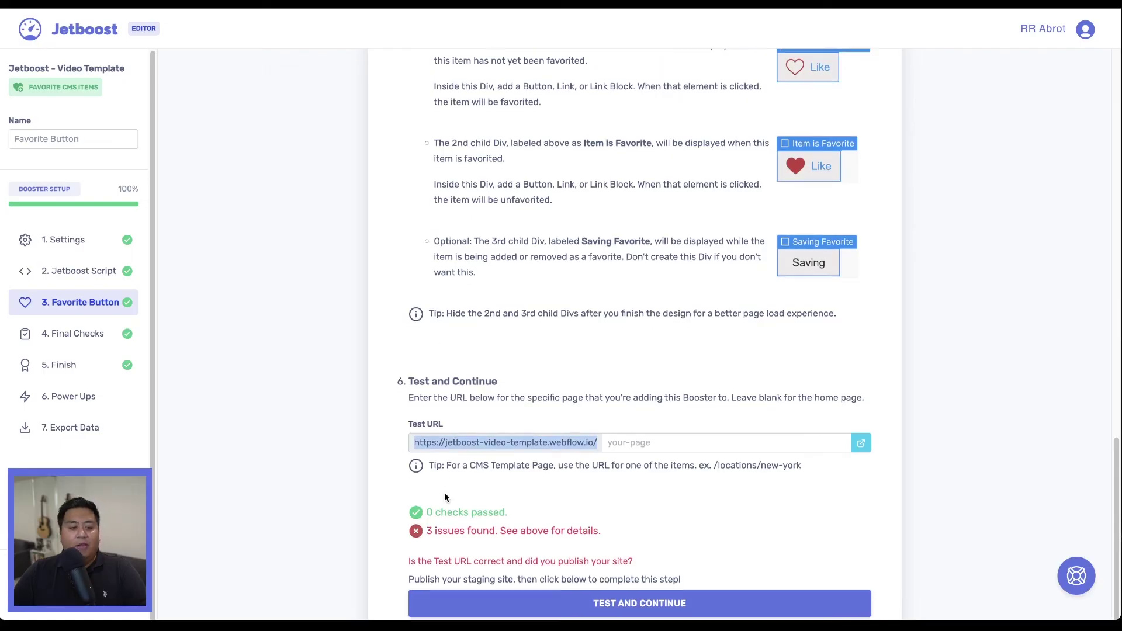
scroll(444, 492, down, 2)
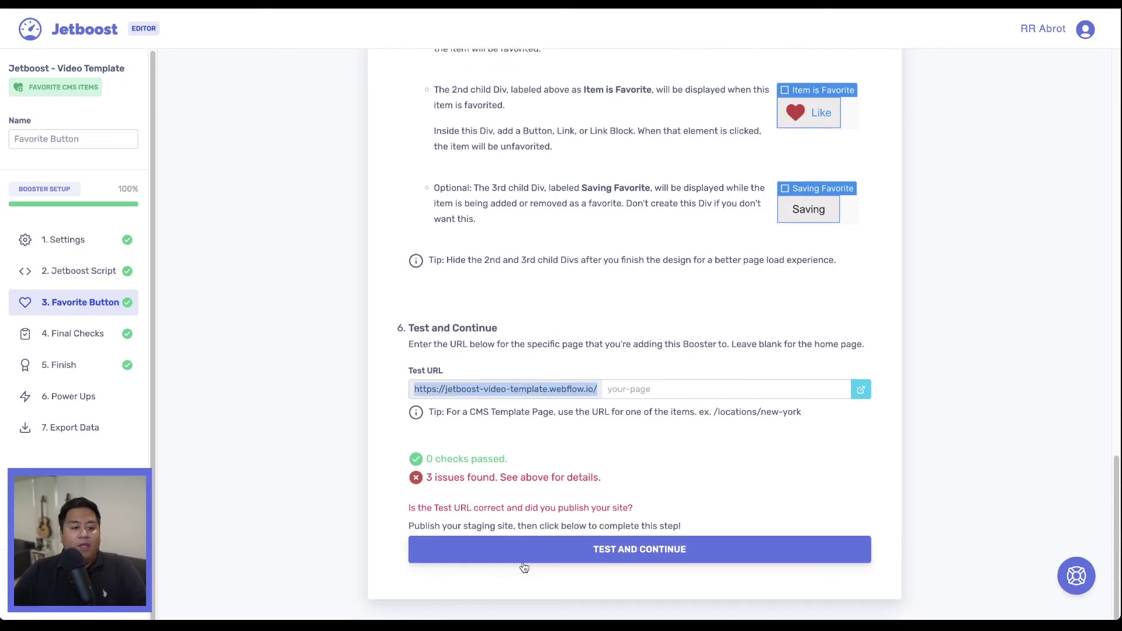
click(530, 554)
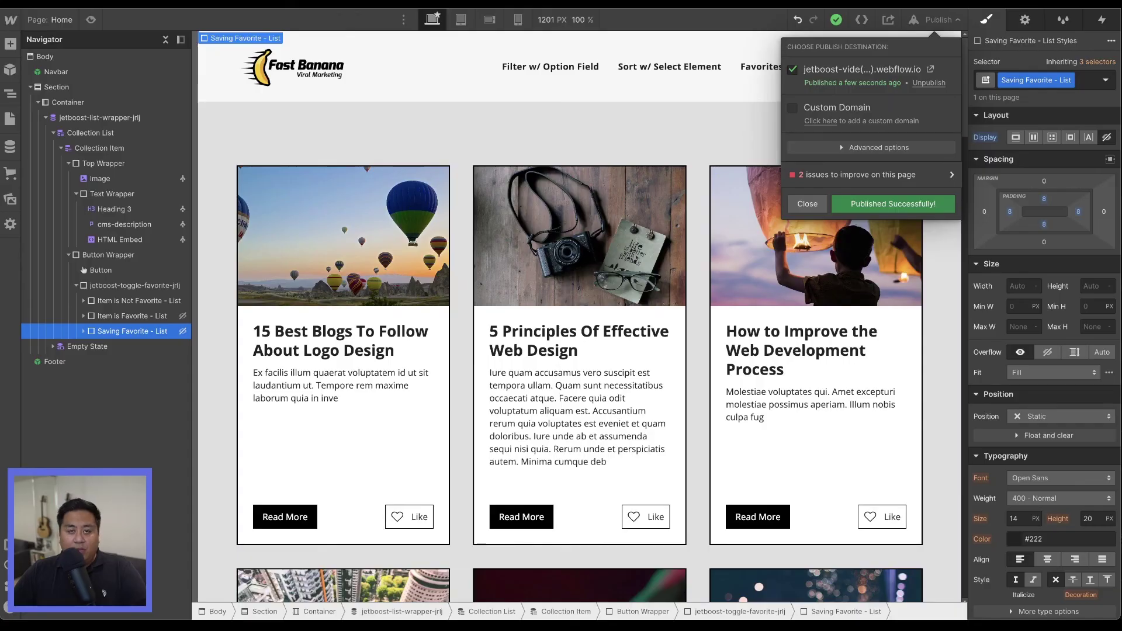
click(929, 70)
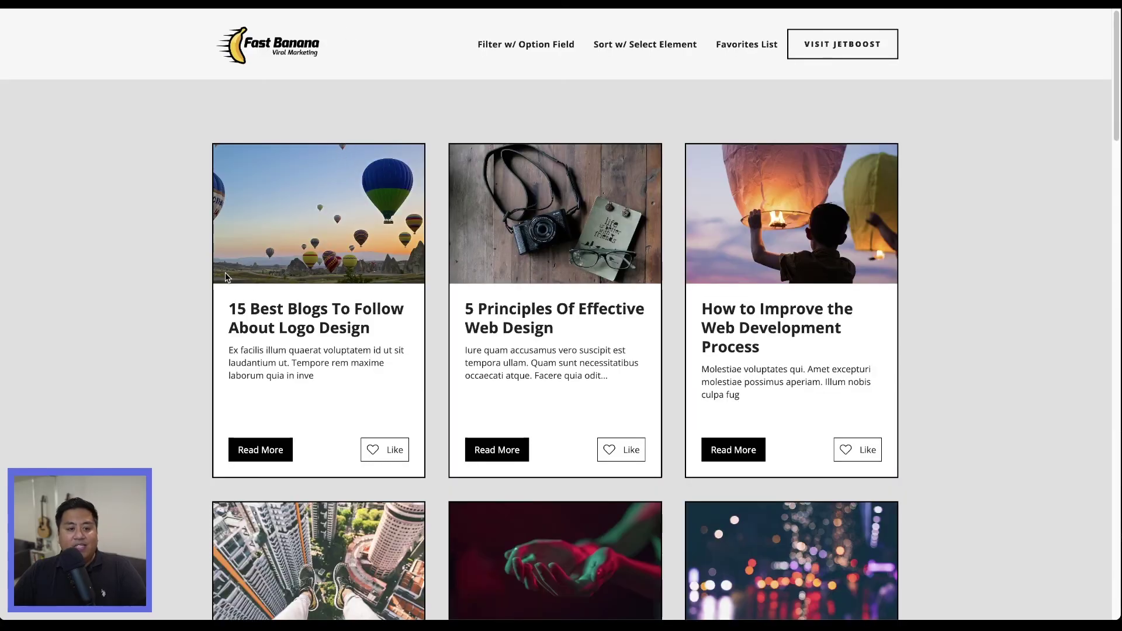
- Scroll the live site's blog cards, then close the tab to return to the Webflow Designer
scroll(297, 313, down, 5)
scroll(297, 313, down, 4)
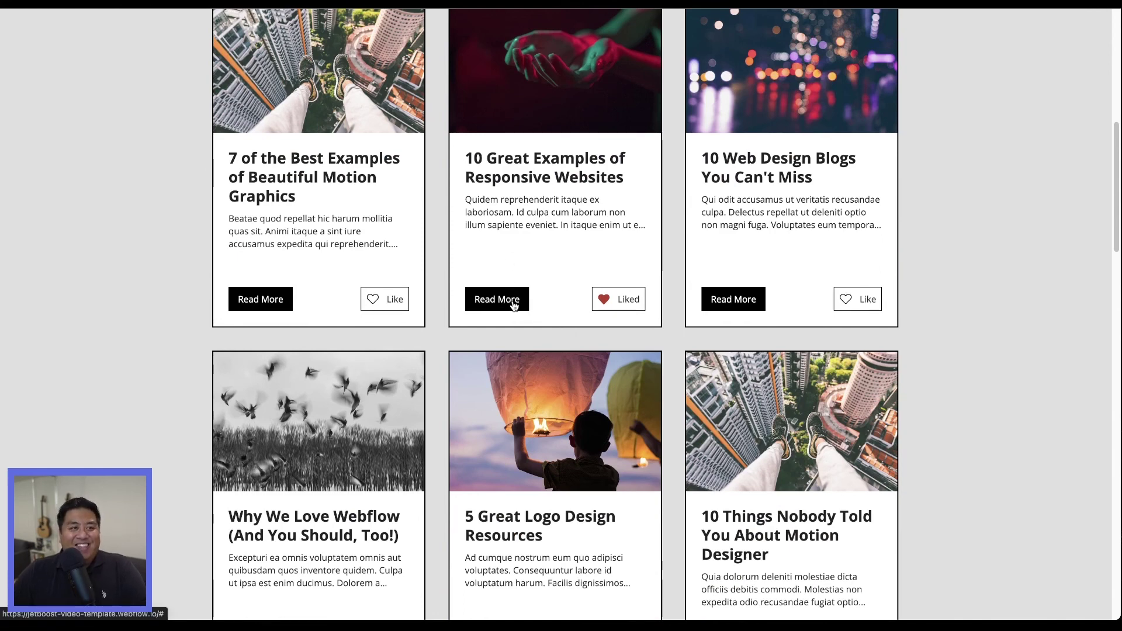
key(super+w)
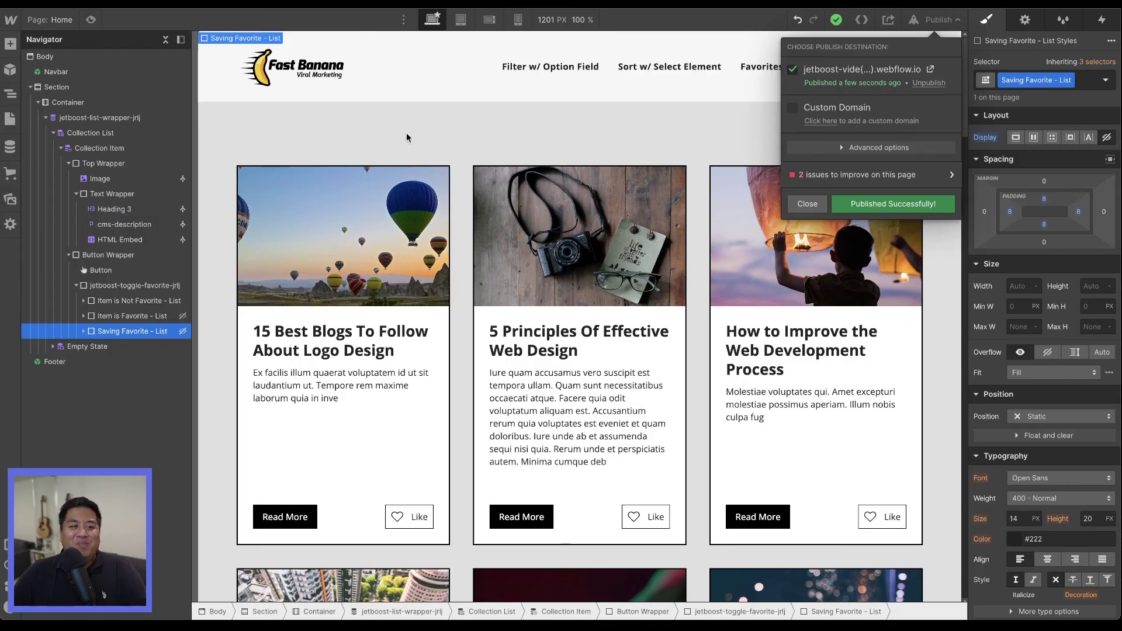
- Link the Read More button to Current Blog Post and republish the site
click(506, 536)
click(514, 522)
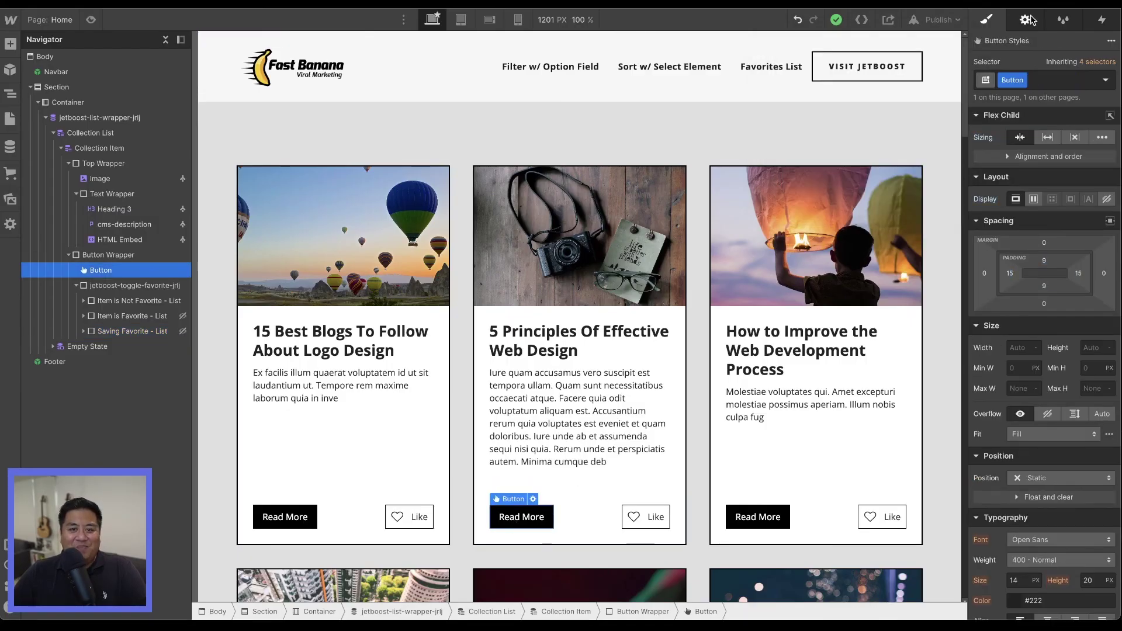
click(1029, 20)
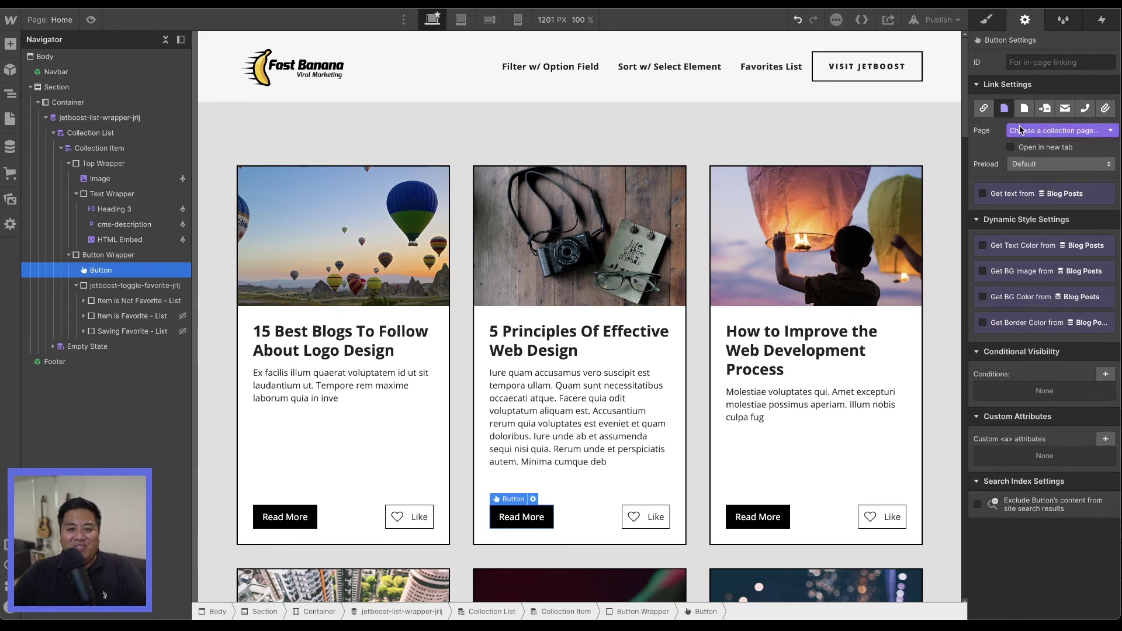
click(1020, 130)
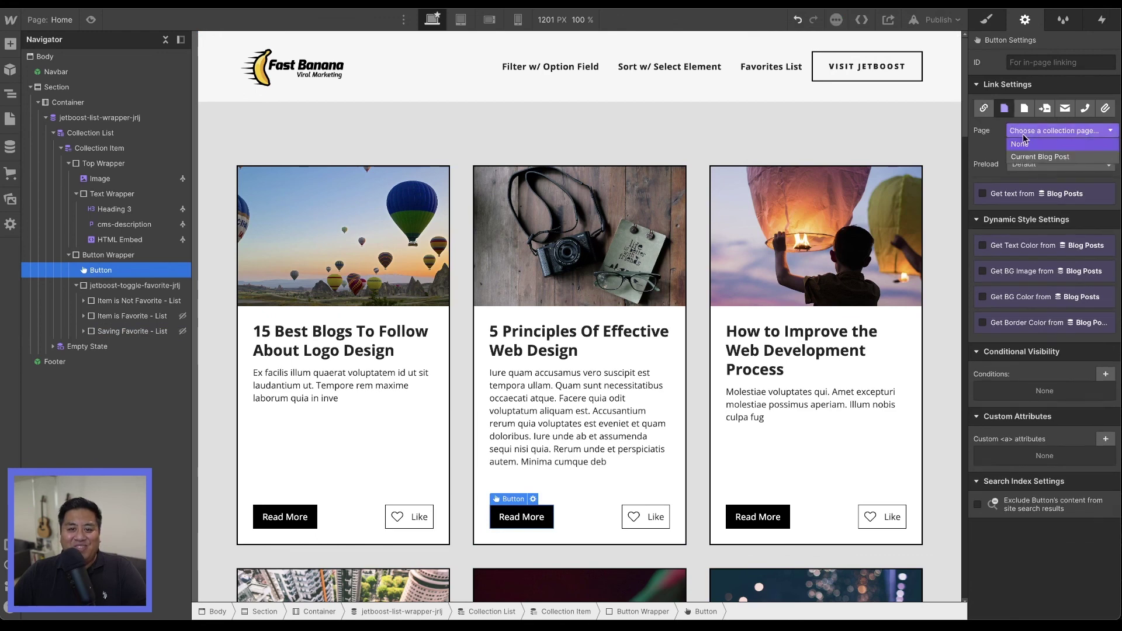
click(938, 20)
click(928, 204)
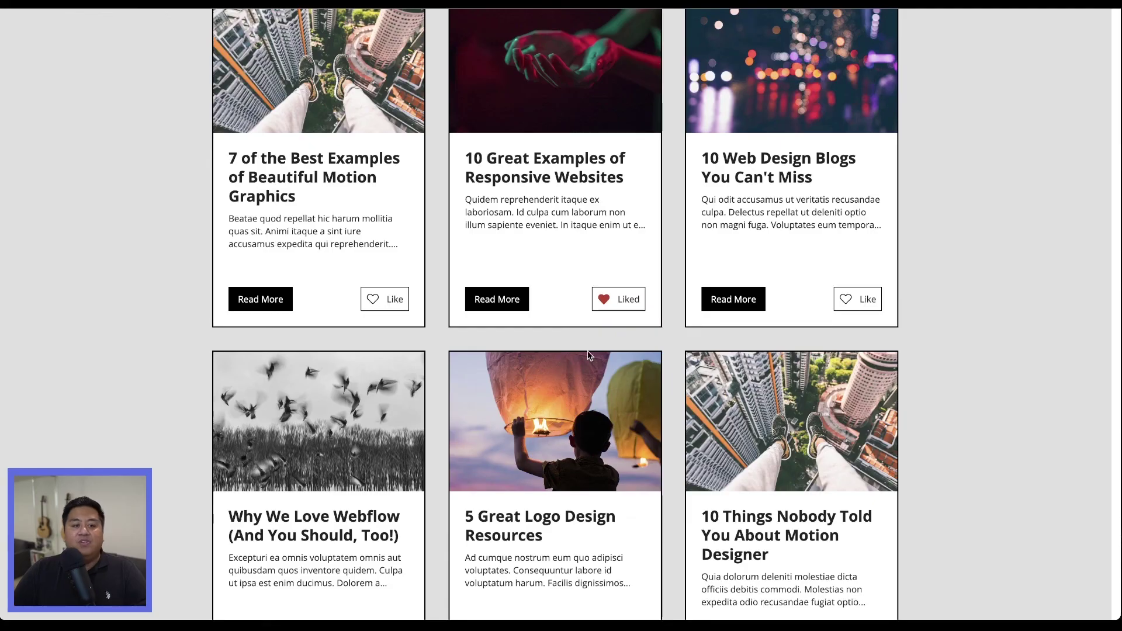
- Reload the live site, open the 10 Great Examples of Responsive Websites post, and go back
key(ctrl+r)
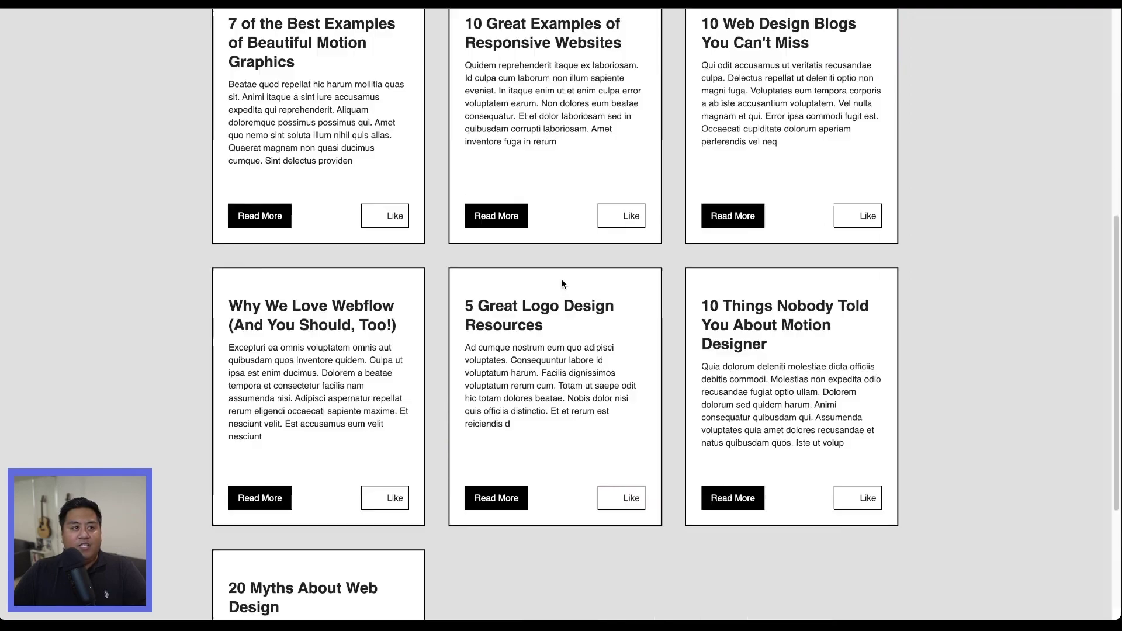
scroll(542, 306, down, 12)
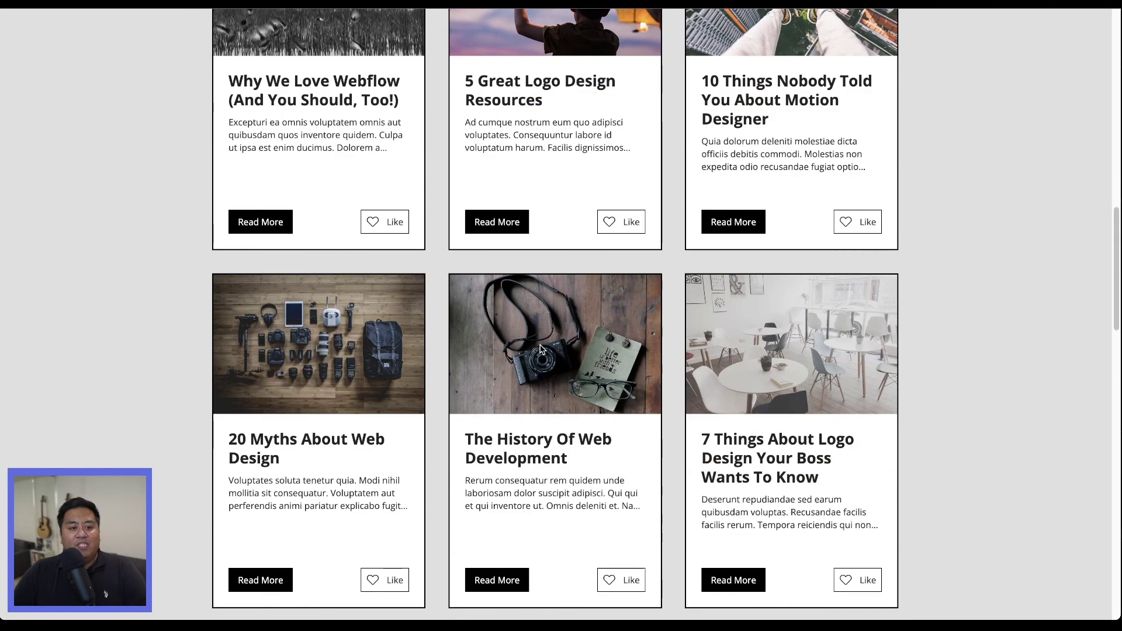
scroll(542, 363, down, 3)
scroll(542, 364, up, 7)
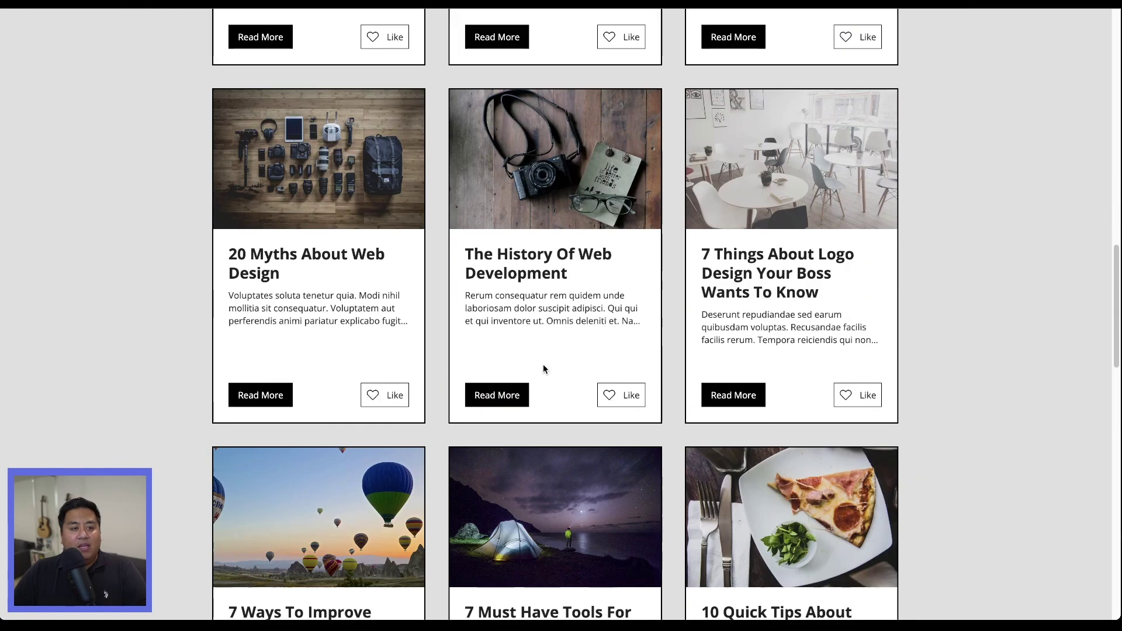
scroll(543, 364, up, 6)
scroll(544, 370, up, 5)
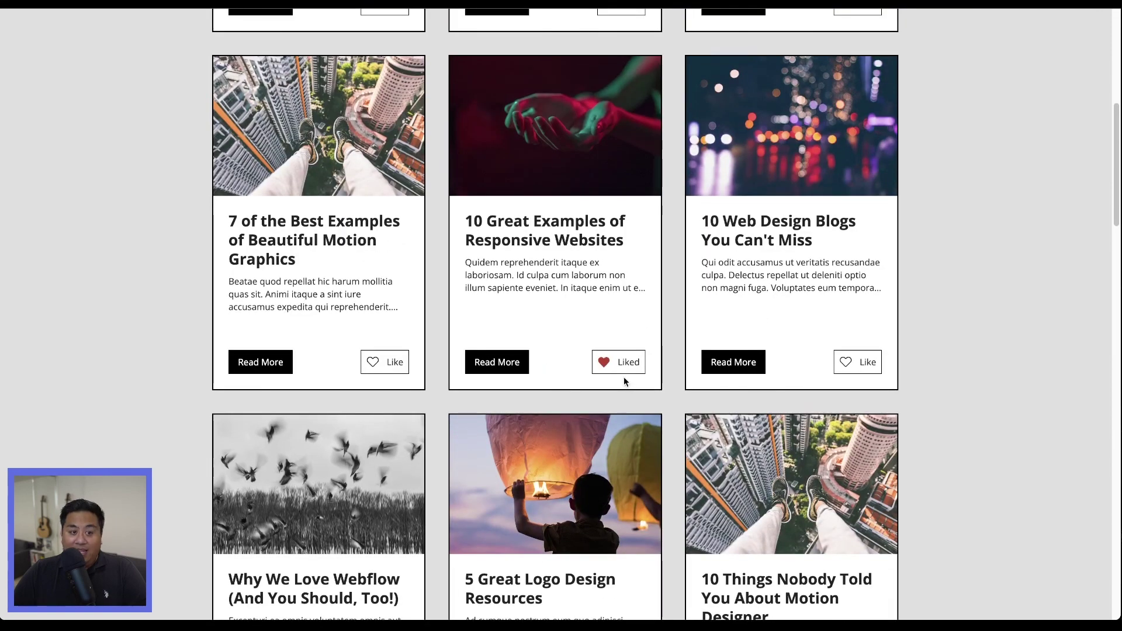
click(501, 365)
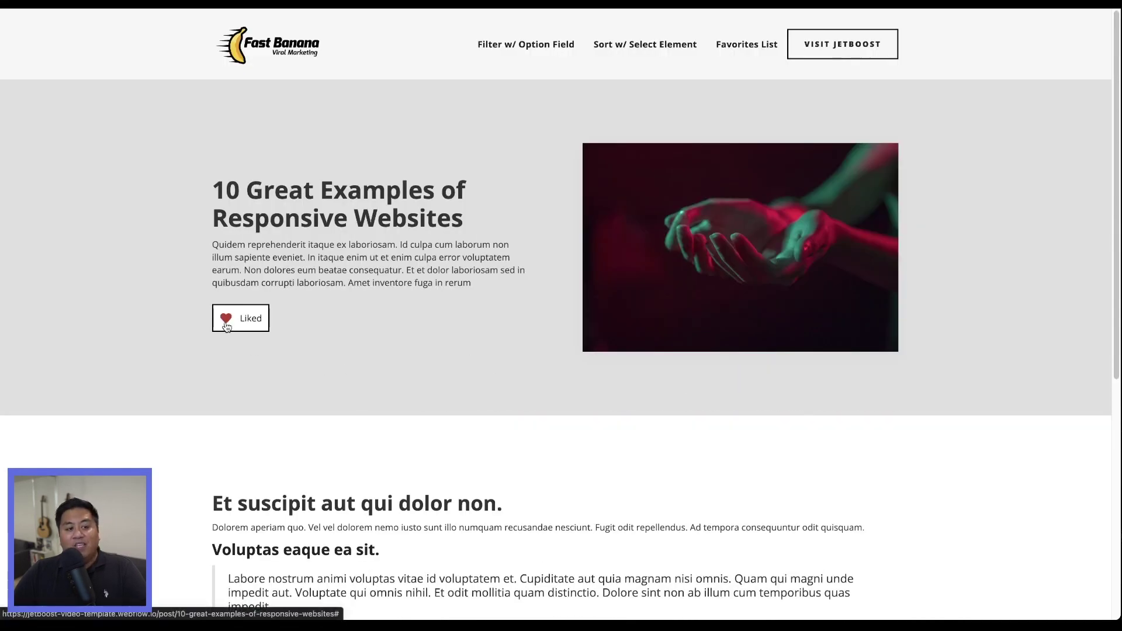
key(alt+Left)
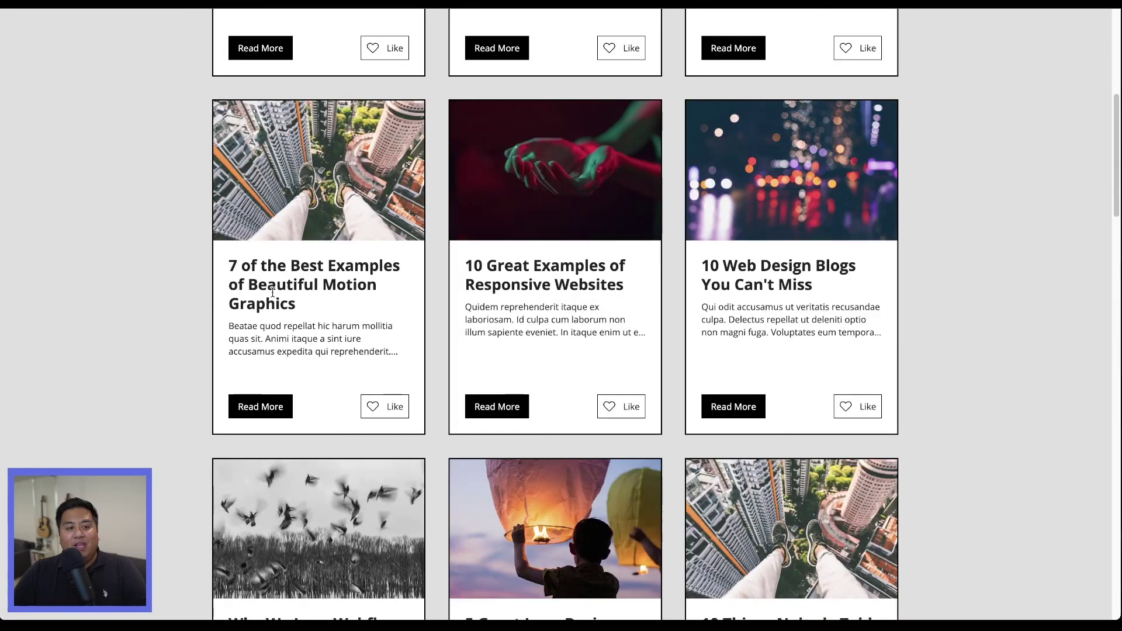
- Like the 15 Best Blogs To Follow About Logo Design card and check its post page
scroll(286, 309, up, 7)
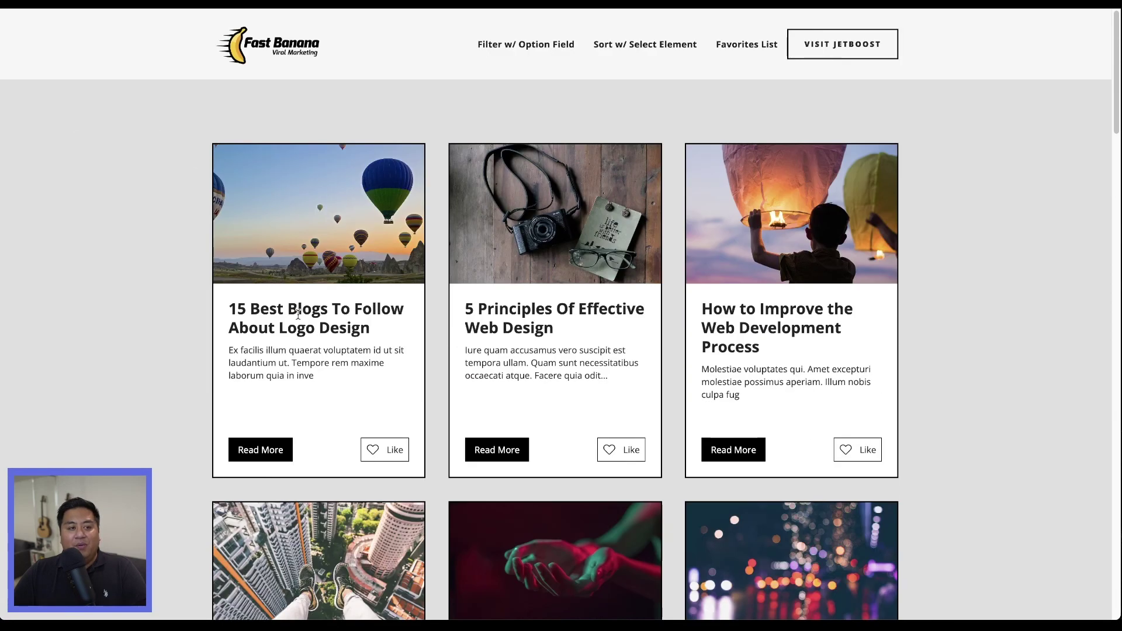
click(374, 449)
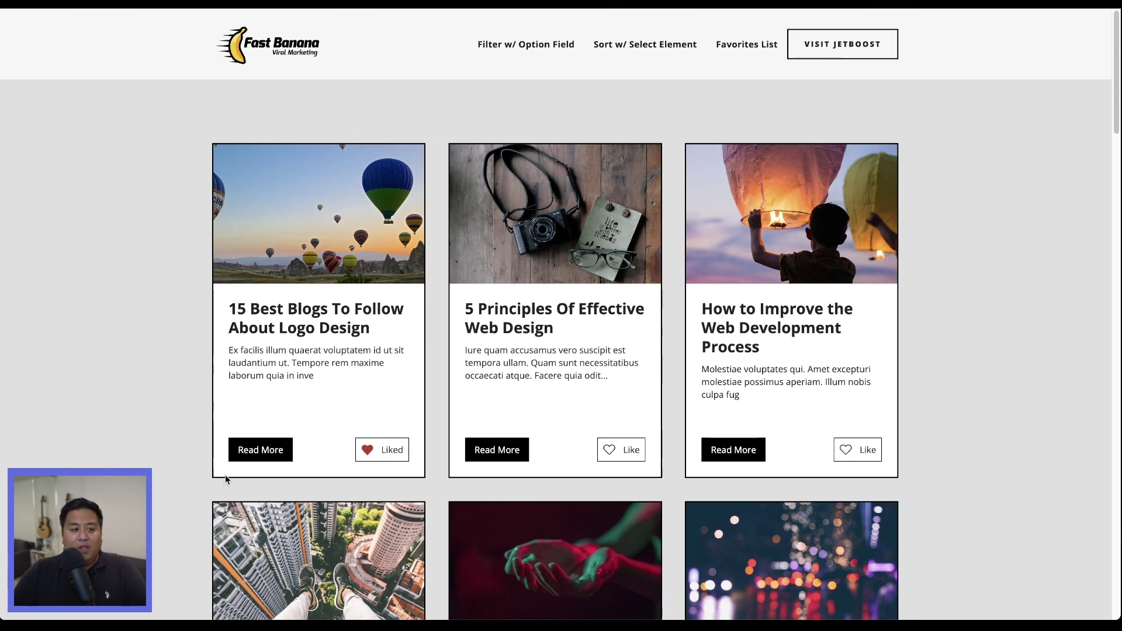
click(257, 455)
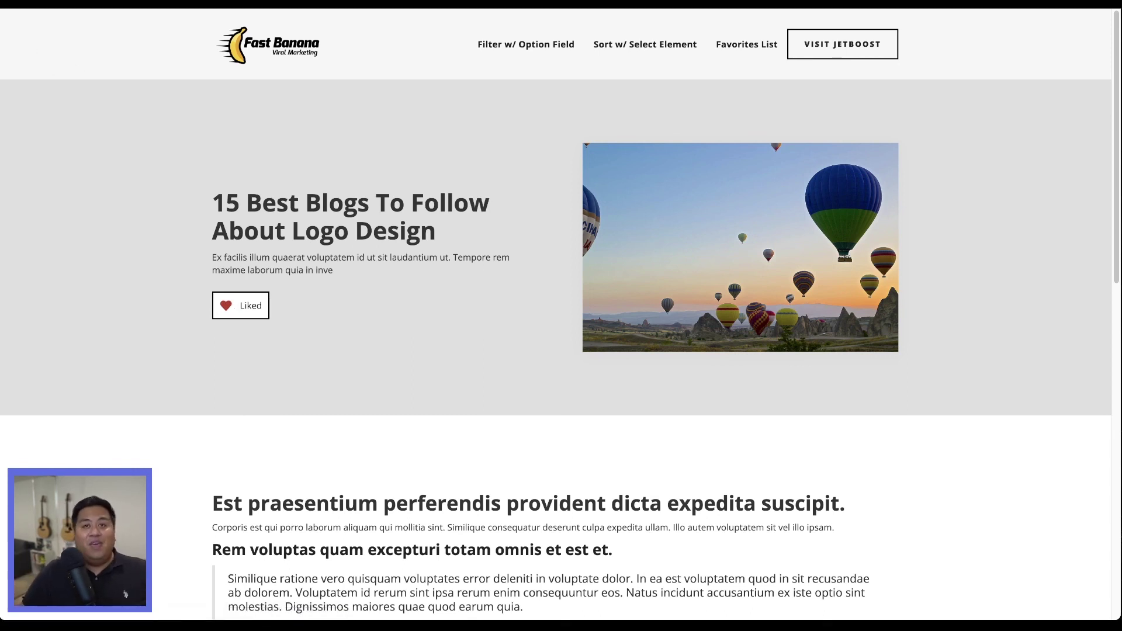
click(315, 63)
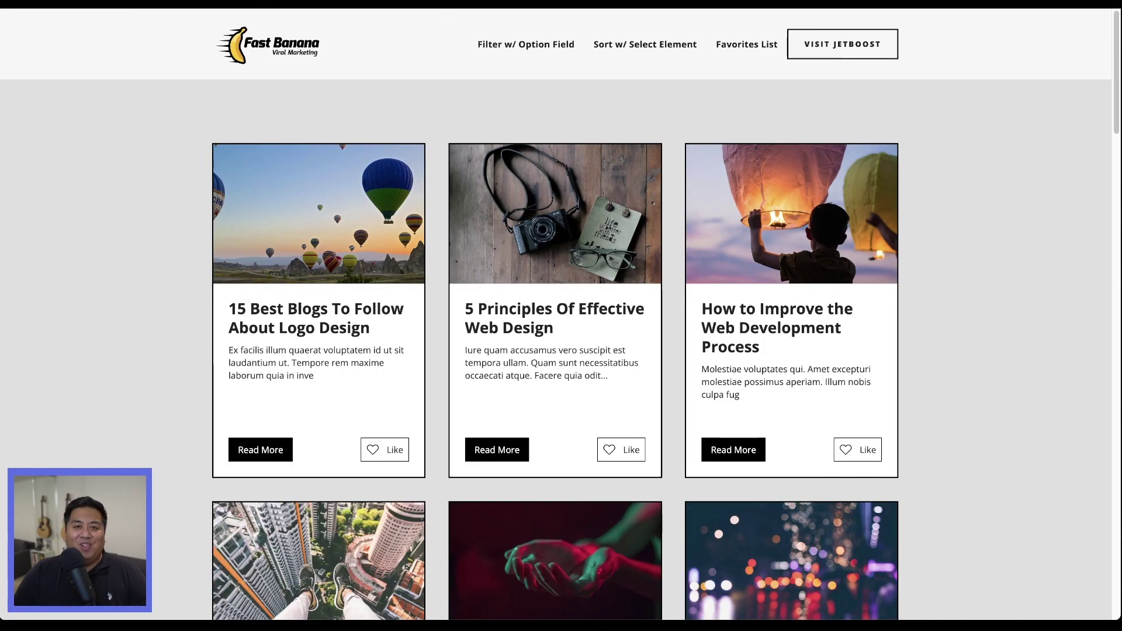